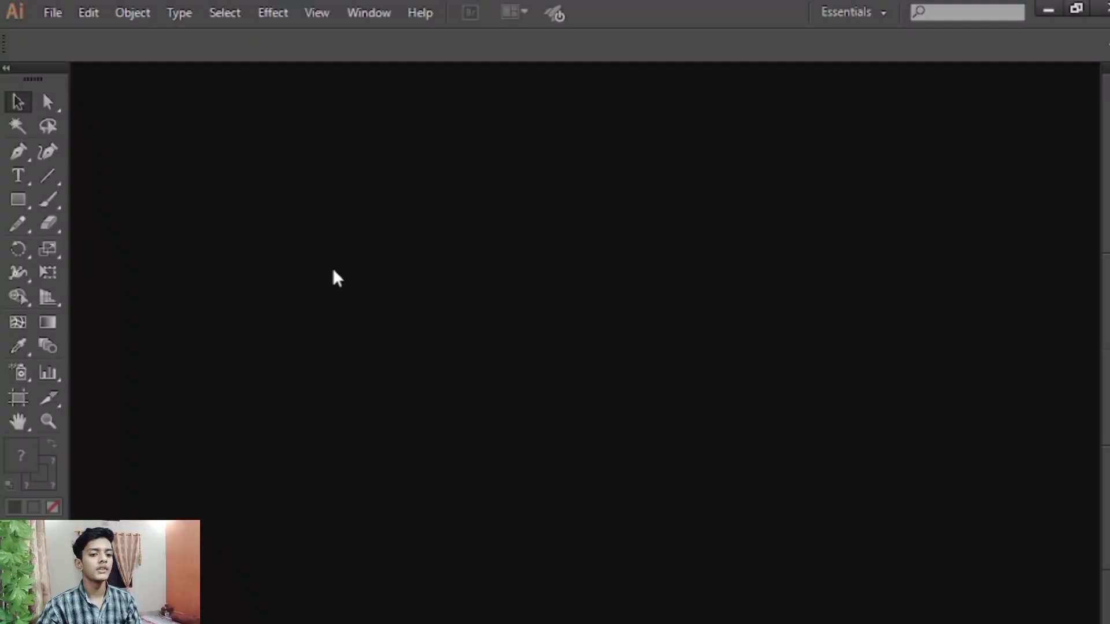
Step: Start a new document with 2 artboards, measured in inches
left_click(68, 21)
left_click(102, 36)
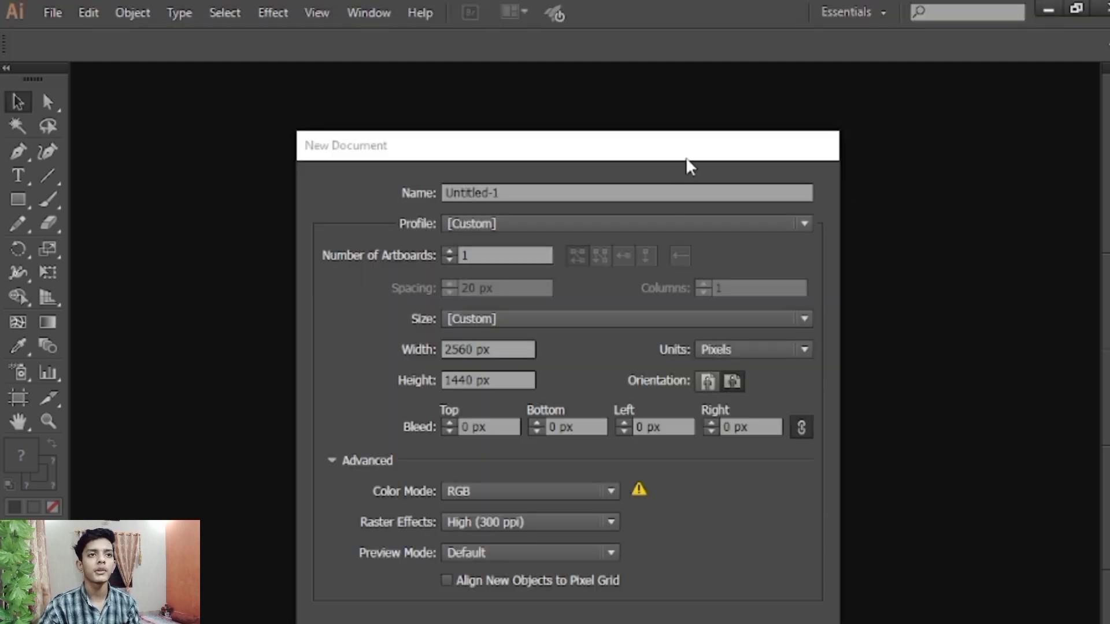
left_click_drag(685, 157, 698, 47)
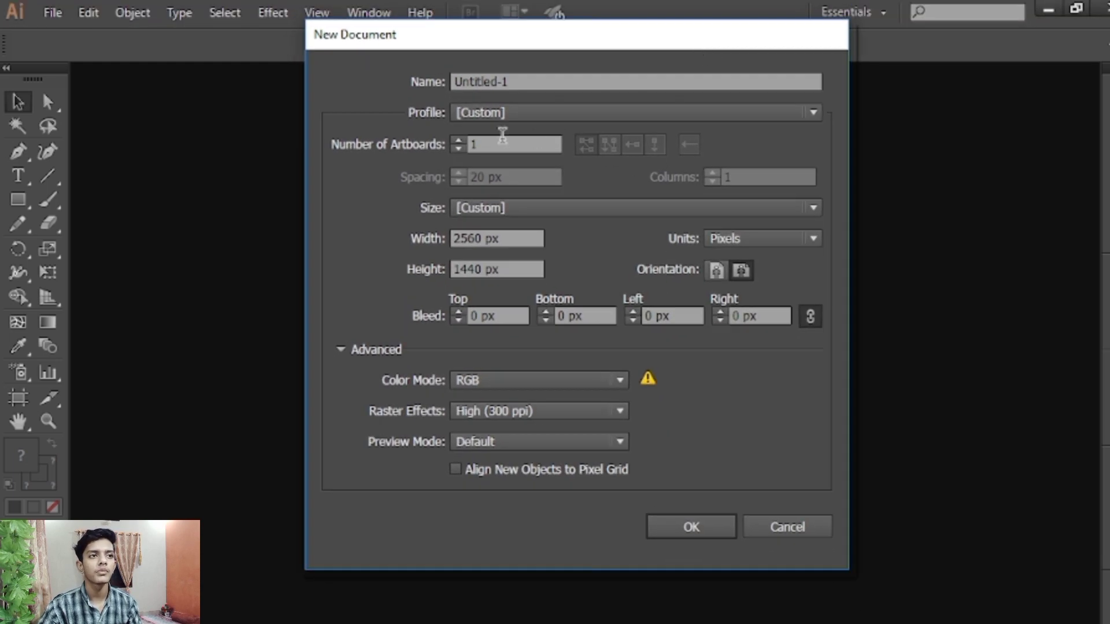
left_click(459, 141)
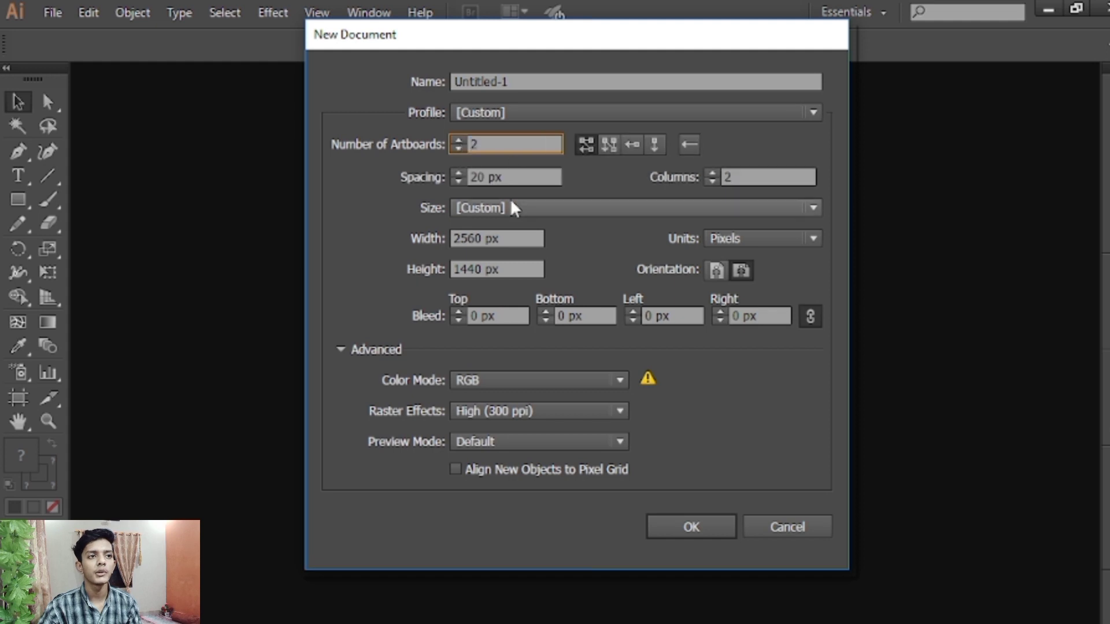
left_click_drag(523, 237, 357, 222)
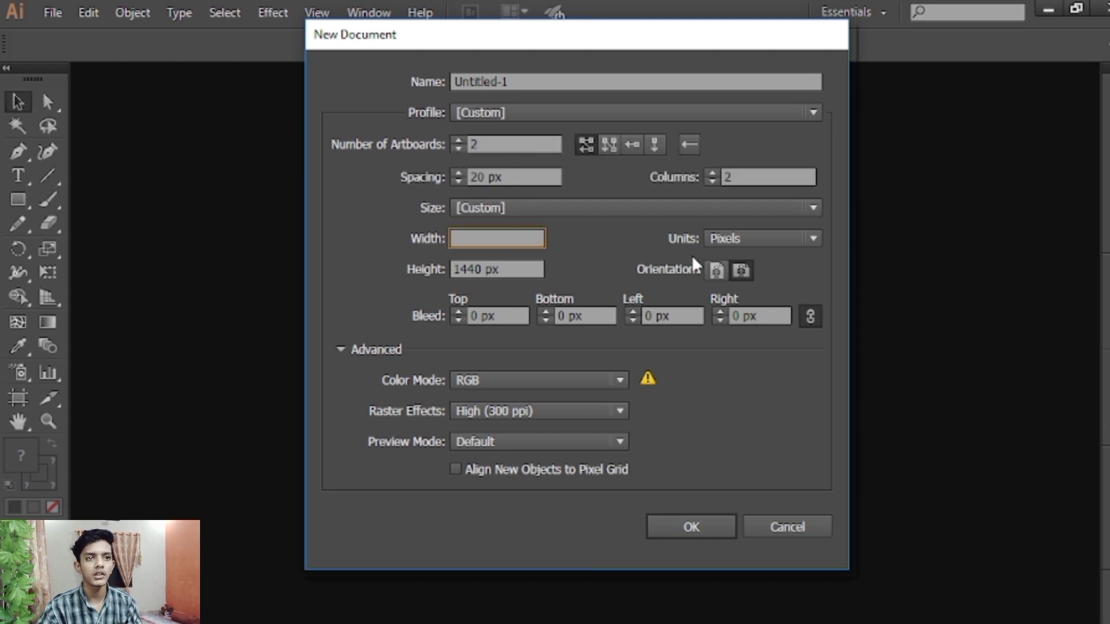
left_click(729, 237)
left_click(751, 299)
Step: Make each artboard 3.5 in wide by 2 in high and create the document
left_click_drag(523, 237, 367, 239)
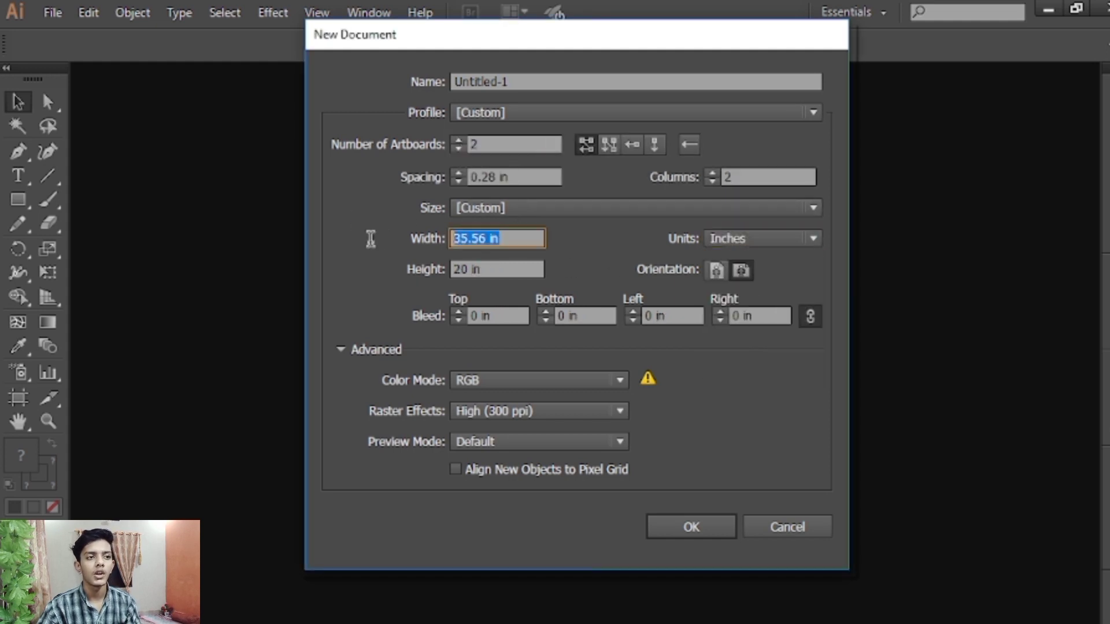
key("BackSpace")
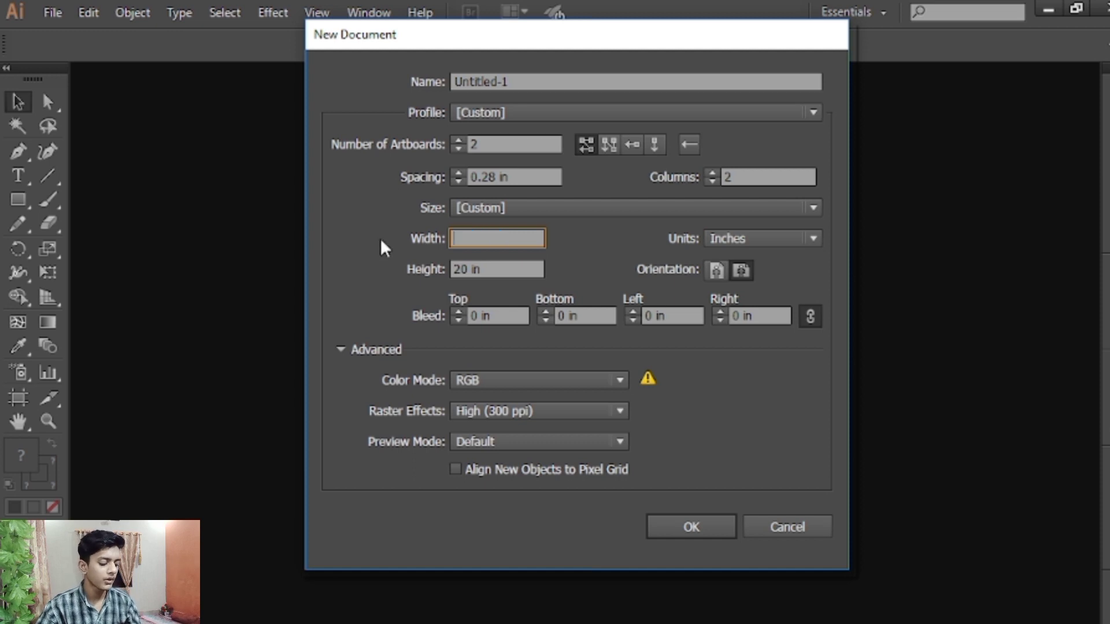
type("3.5")
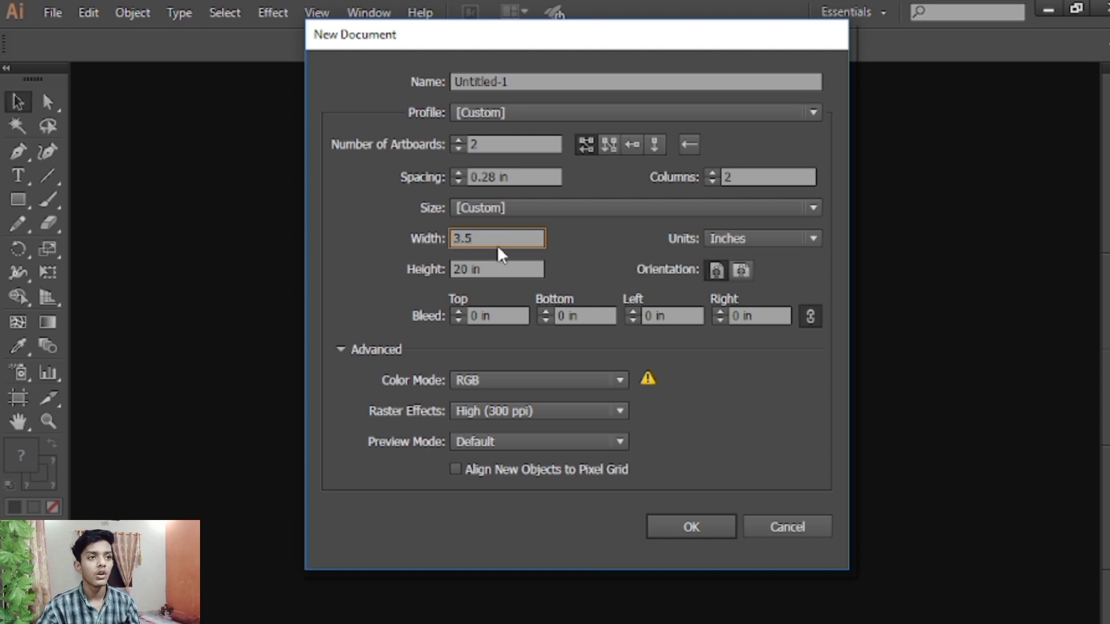
left_click_drag(505, 269, 322, 255)
key("BackSpace")
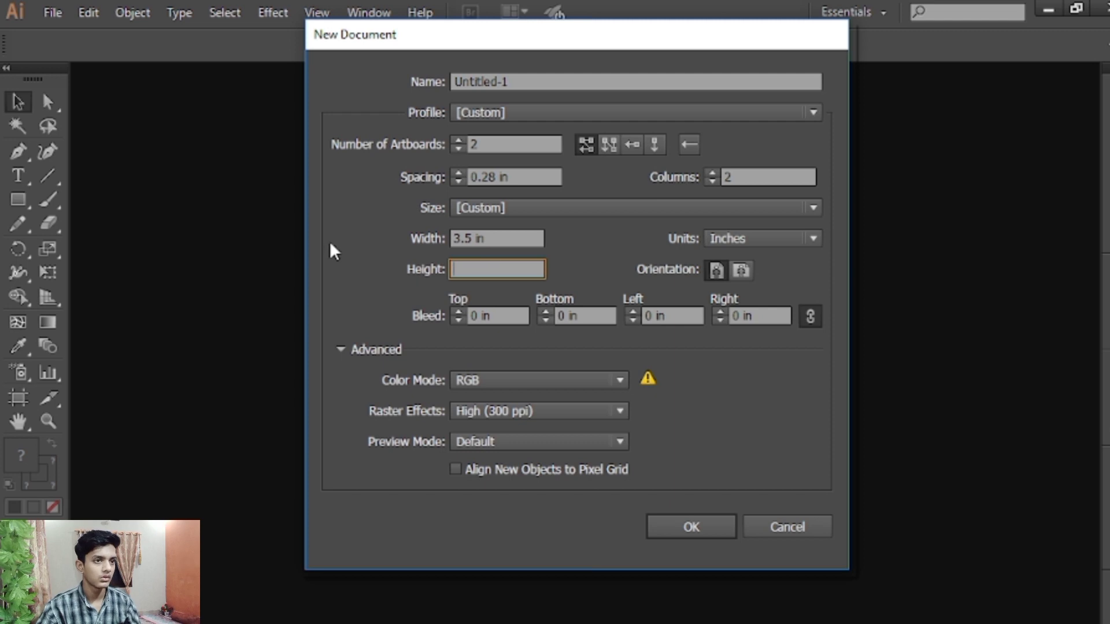
type("2")
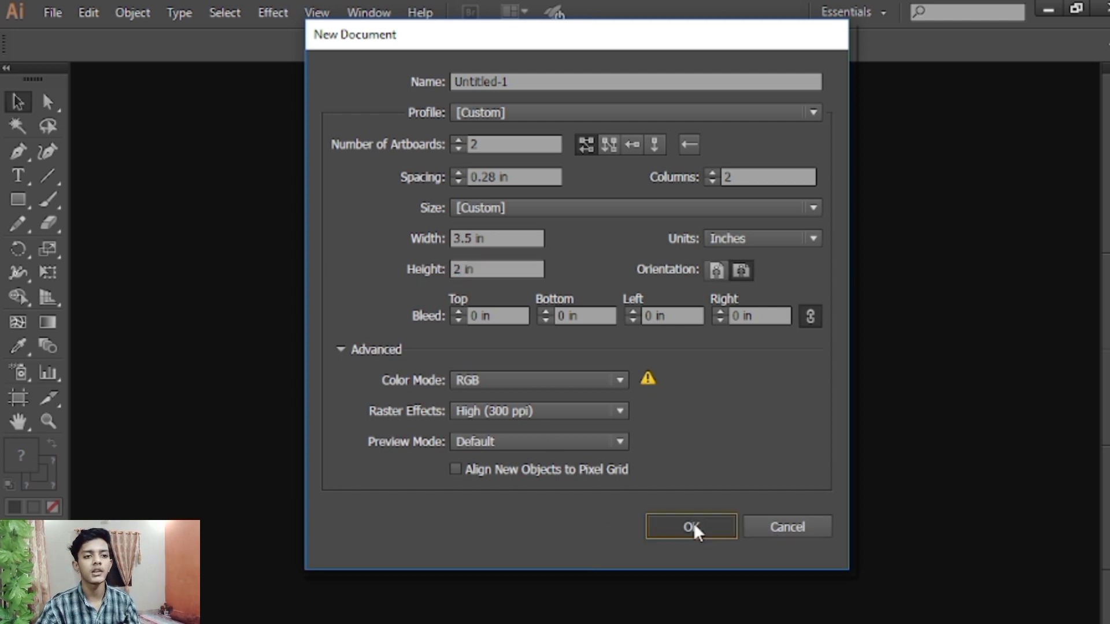
left_click(692, 522)
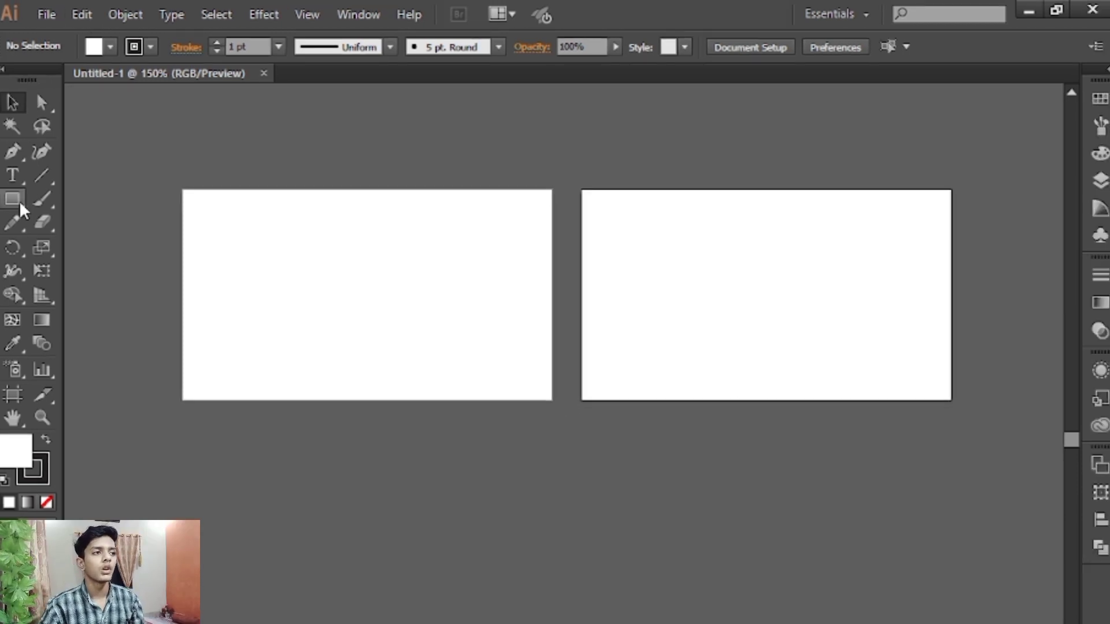
Step: Draw a rectangle covering the left artboard
left_click(17, 200)
mouse_move(181, 188)
left_mouse_down()
mouse_move(600, 416)
mouse_move(553, 401)
left_mouse_up()
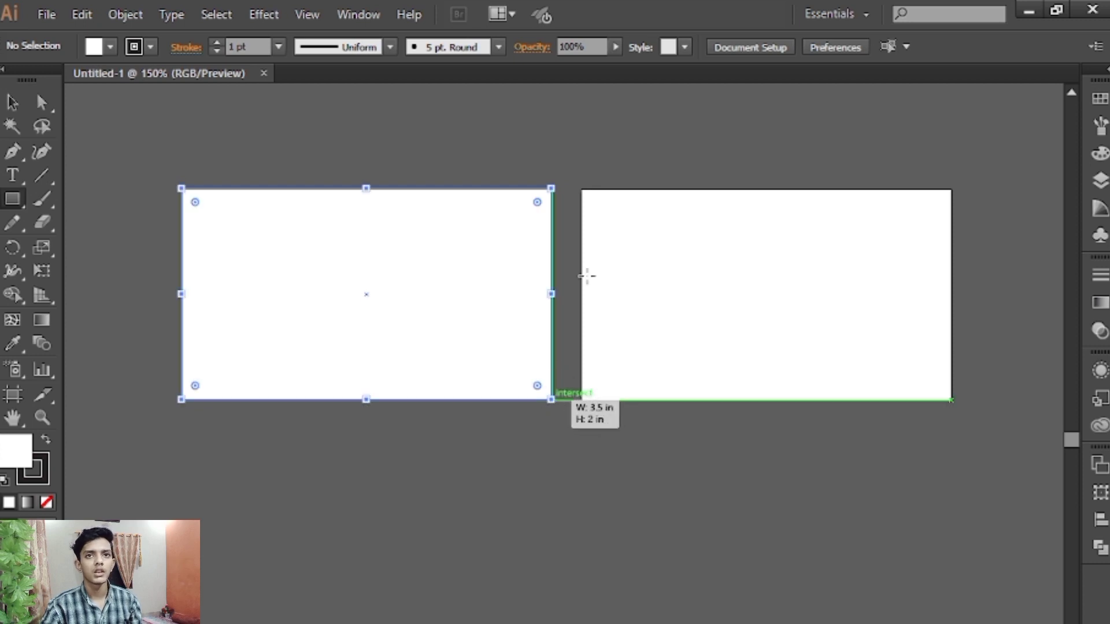
left_click(1099, 99)
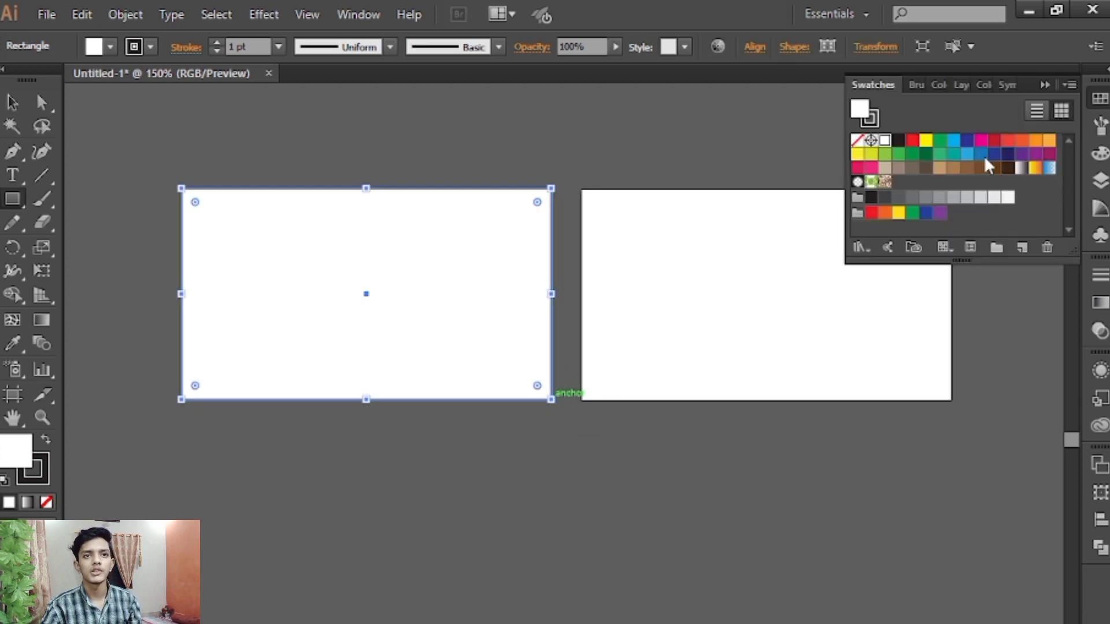
left_click(953, 140)
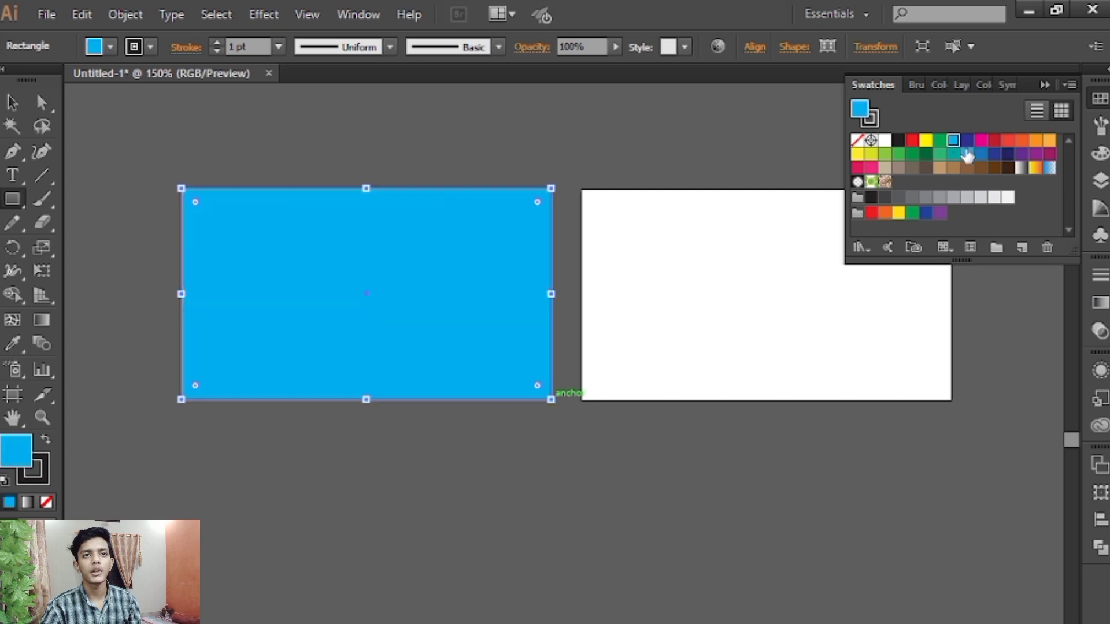
left_click(885, 141)
left_click(1046, 86)
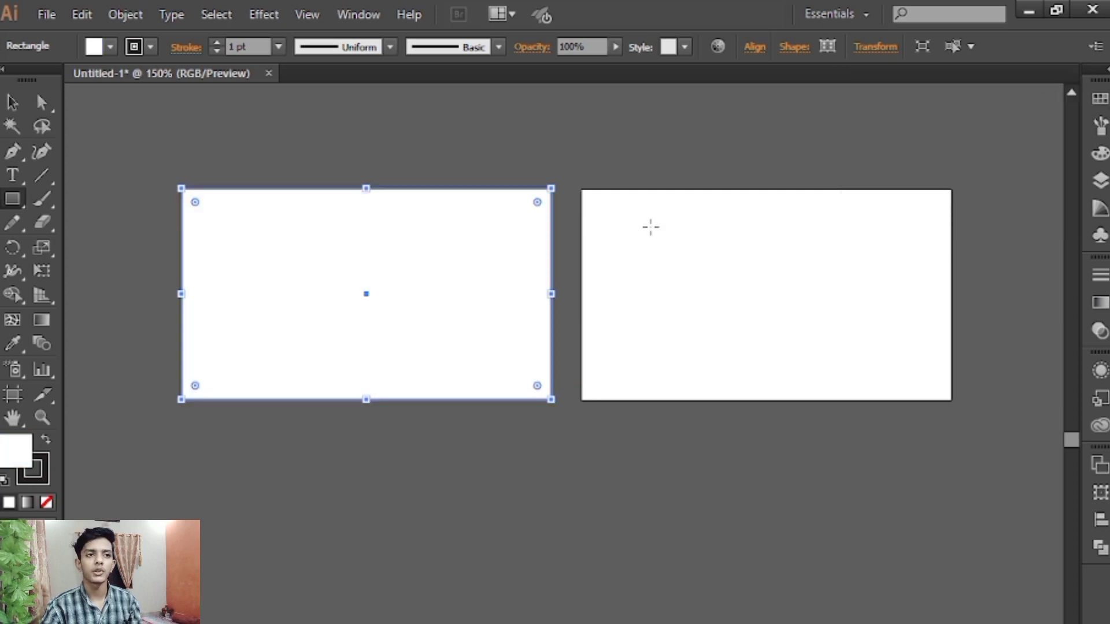
left_click(13, 103)
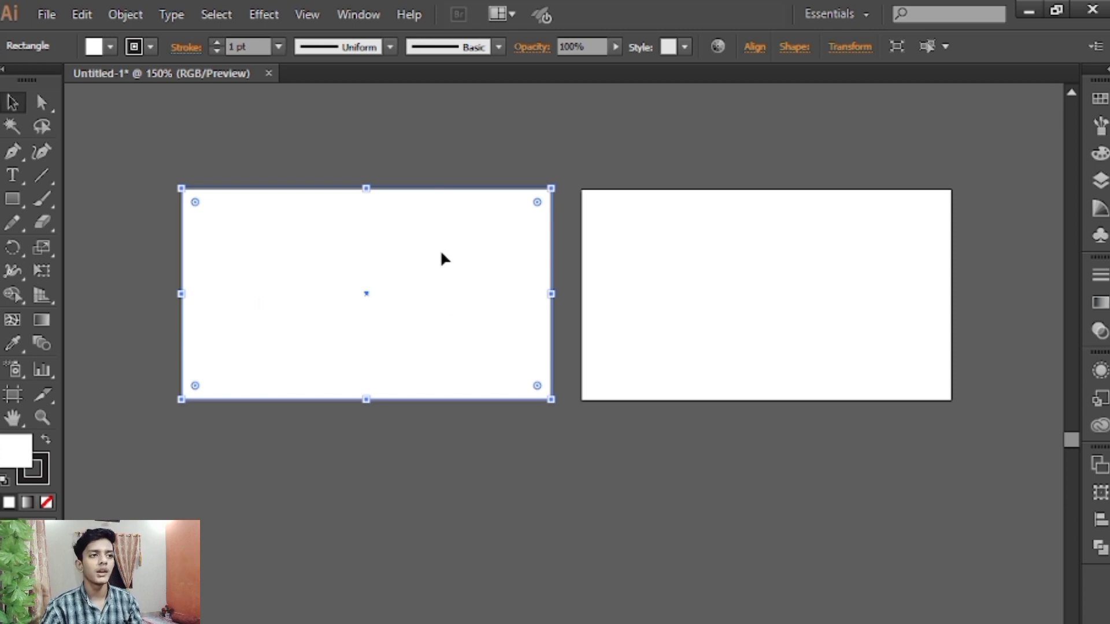
Step: Fill the rectangle light peach FFE5DB using the RGB colour sliders
left_click(1100, 98)
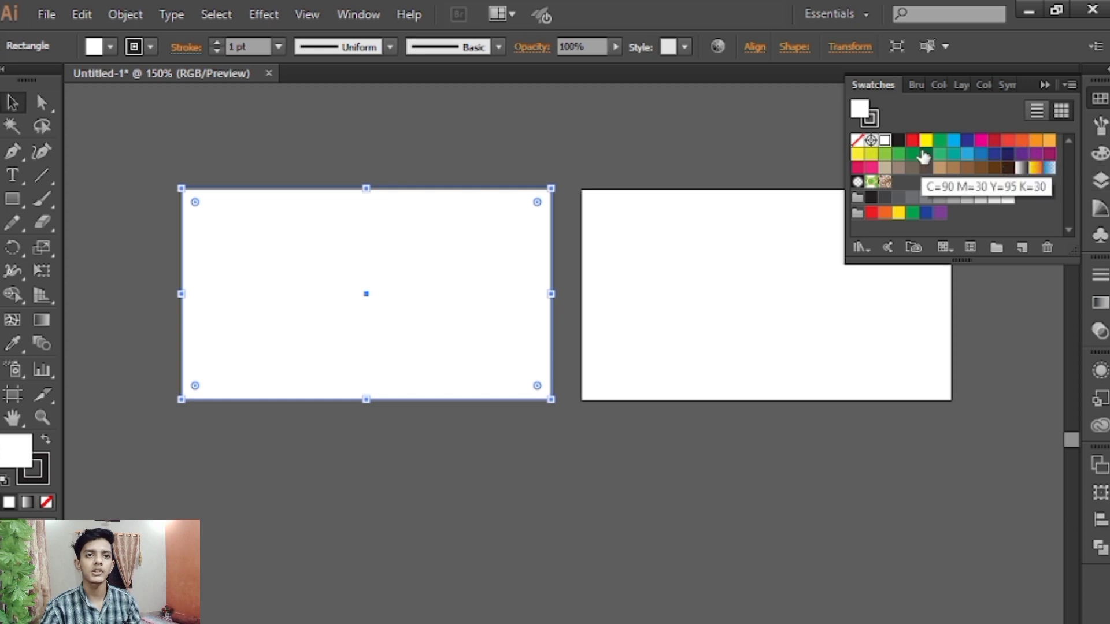
left_click(952, 141)
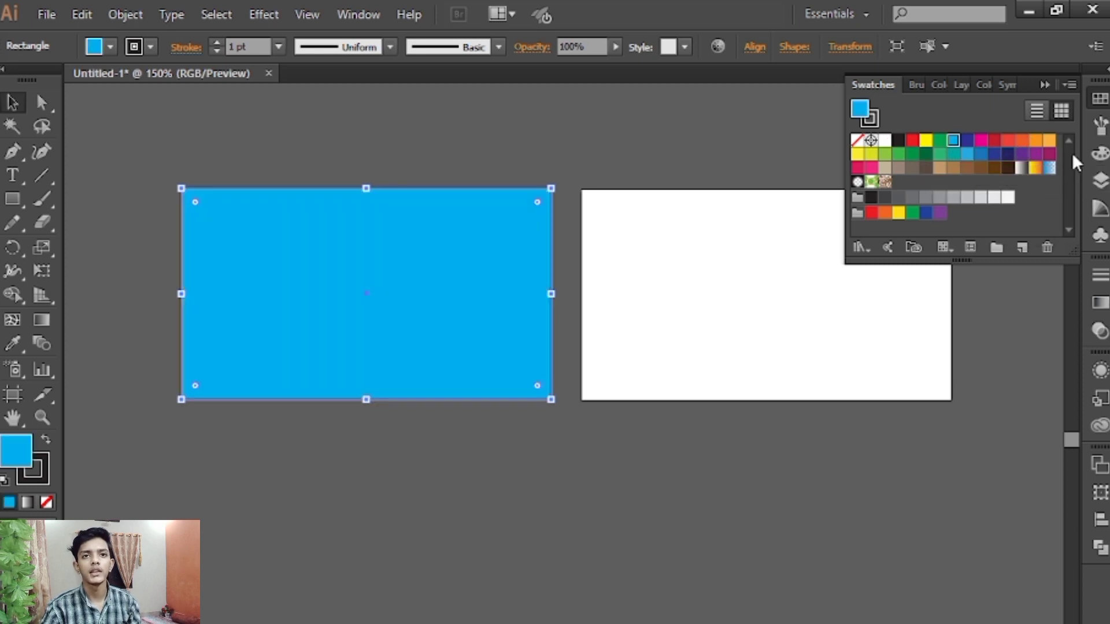
left_click(1100, 153)
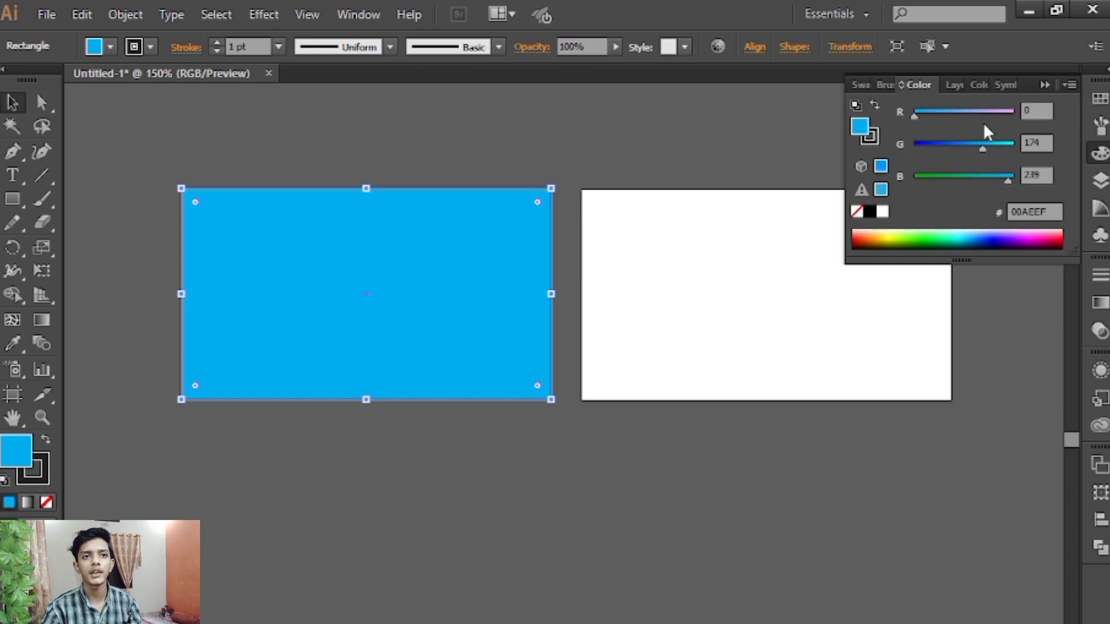
left_click(882, 211)
left_click(988, 177)
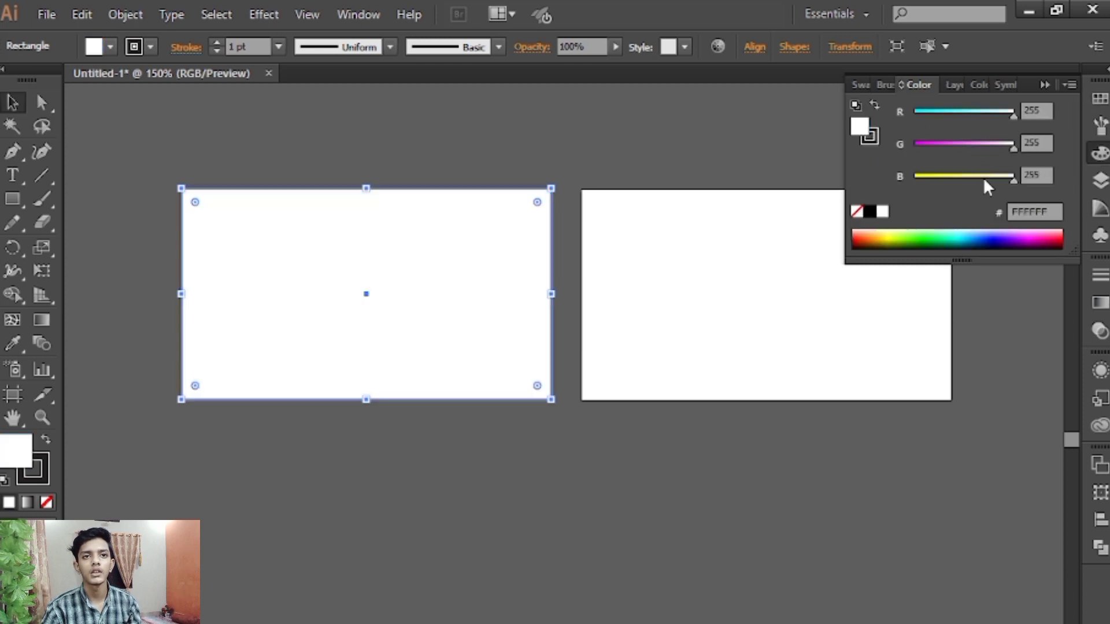
left_click(998, 149)
left_click(1011, 113)
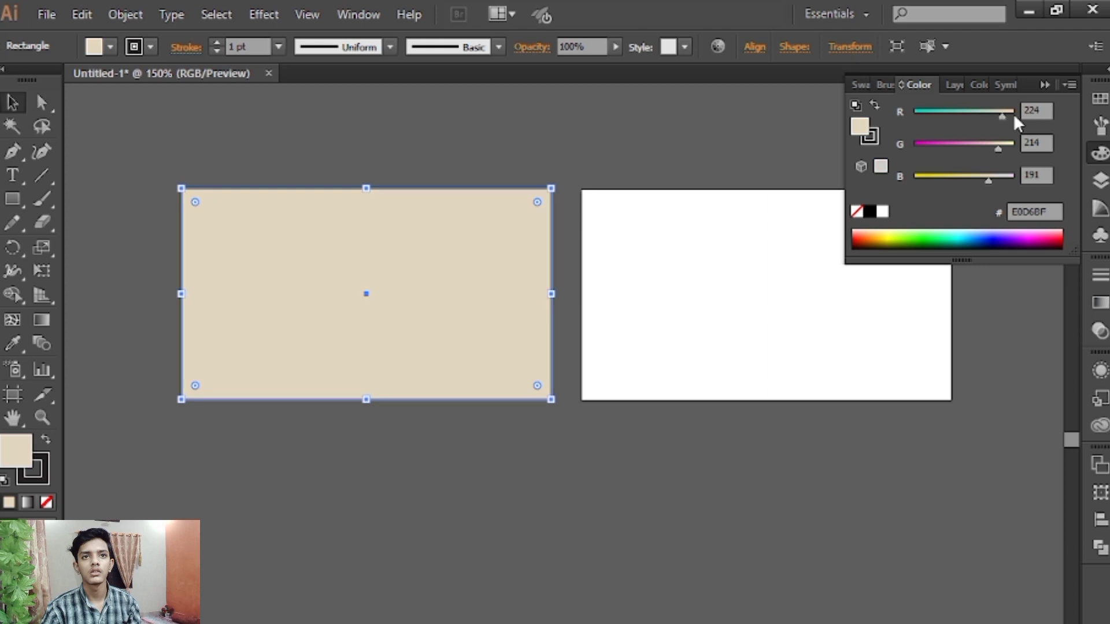
left_click(1013, 112)
left_click(1004, 148)
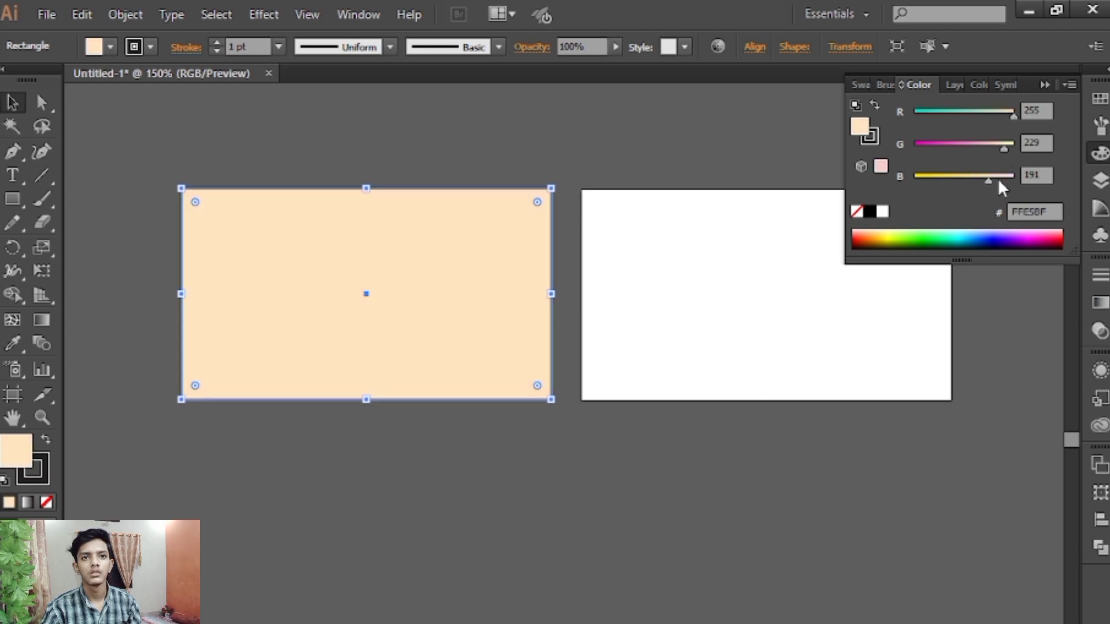
left_click(1000, 176)
left_click(616, 163)
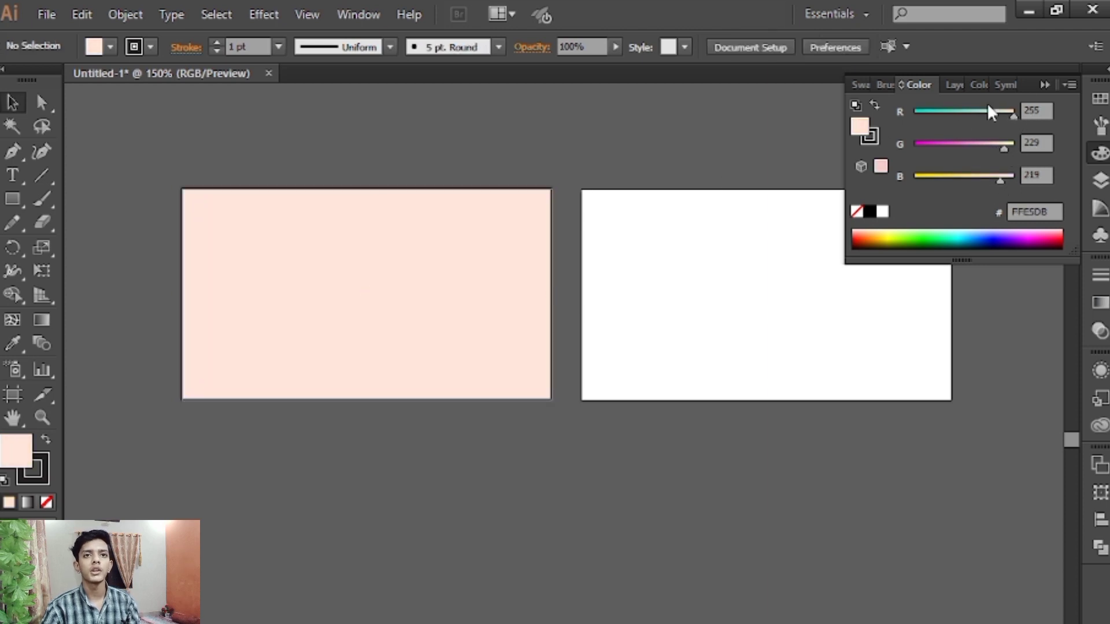
left_click(1039, 85)
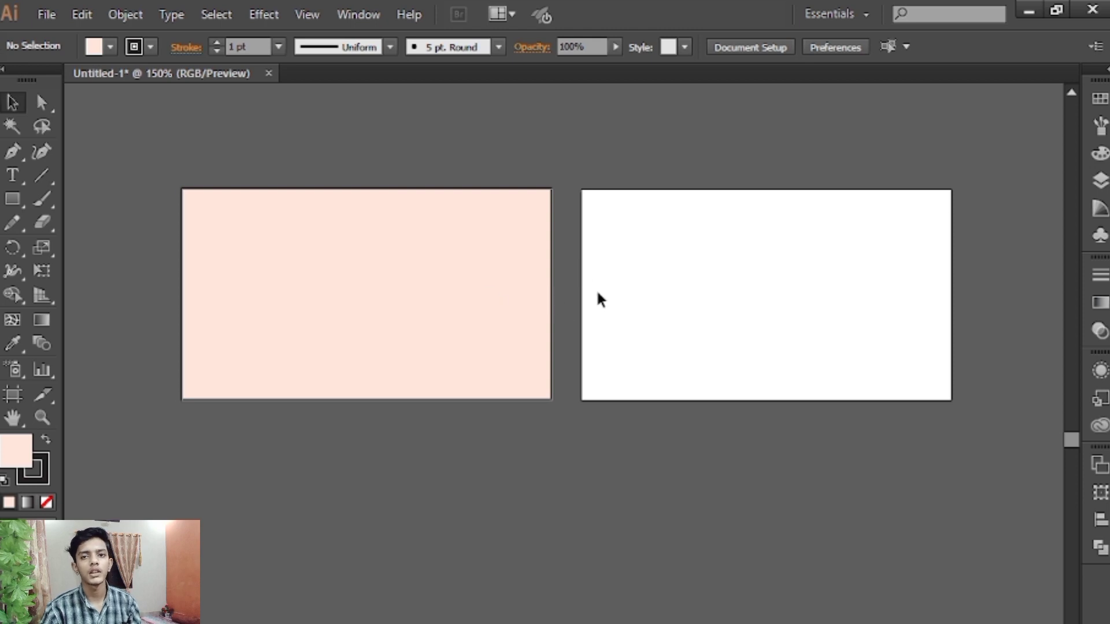
Step: Set the peach rectangle's stroke to None
left_click(272, 345)
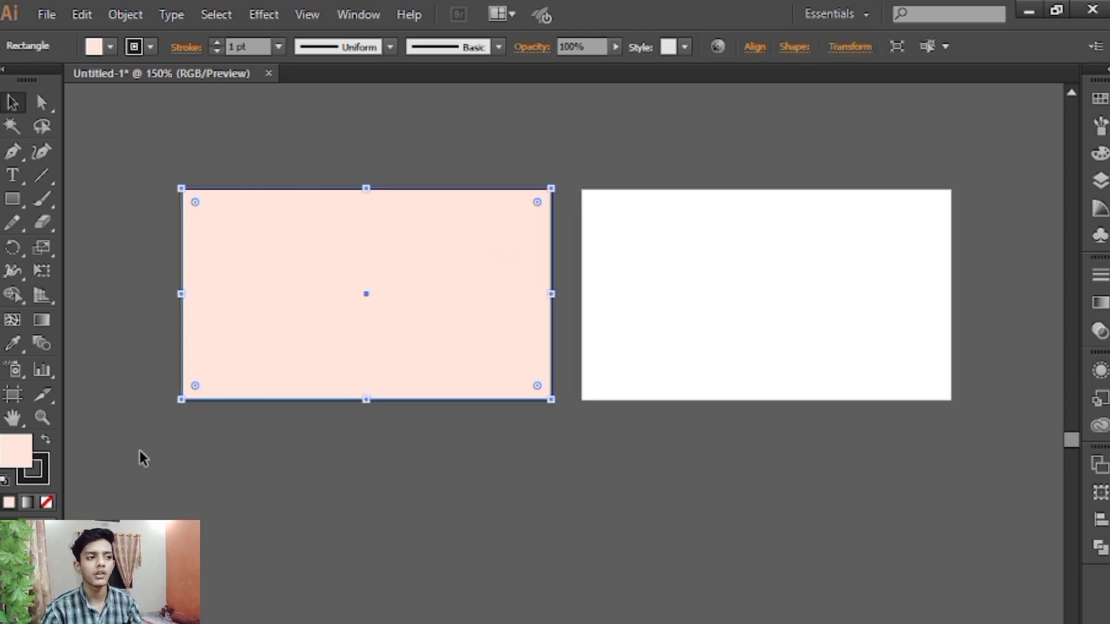
left_click(46, 477)
left_click(47, 502)
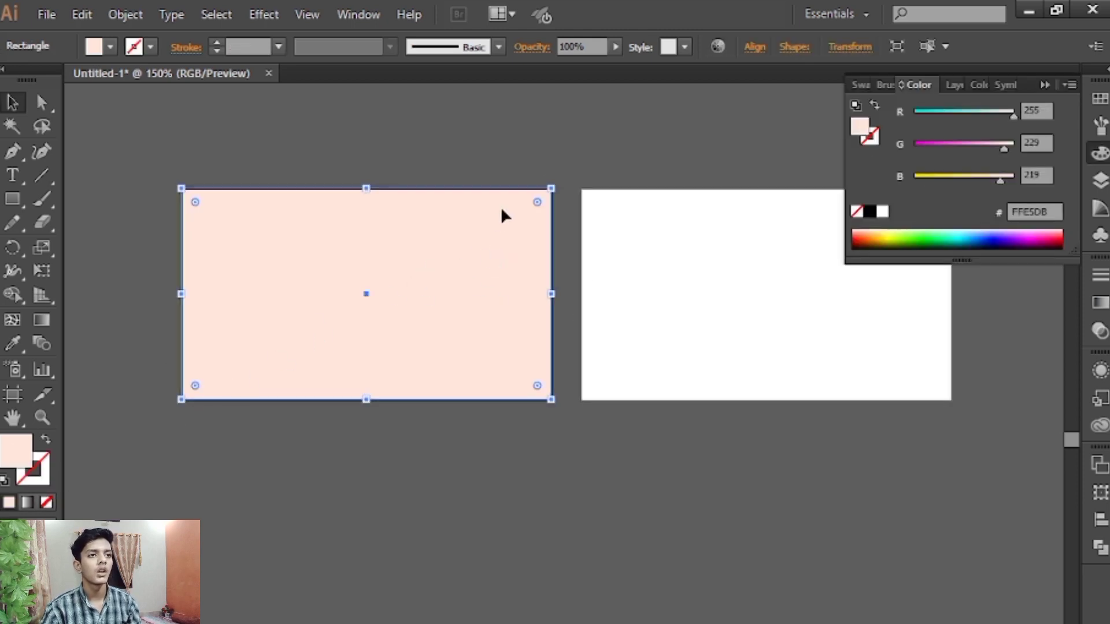
left_click(571, 214)
left_click(1043, 87)
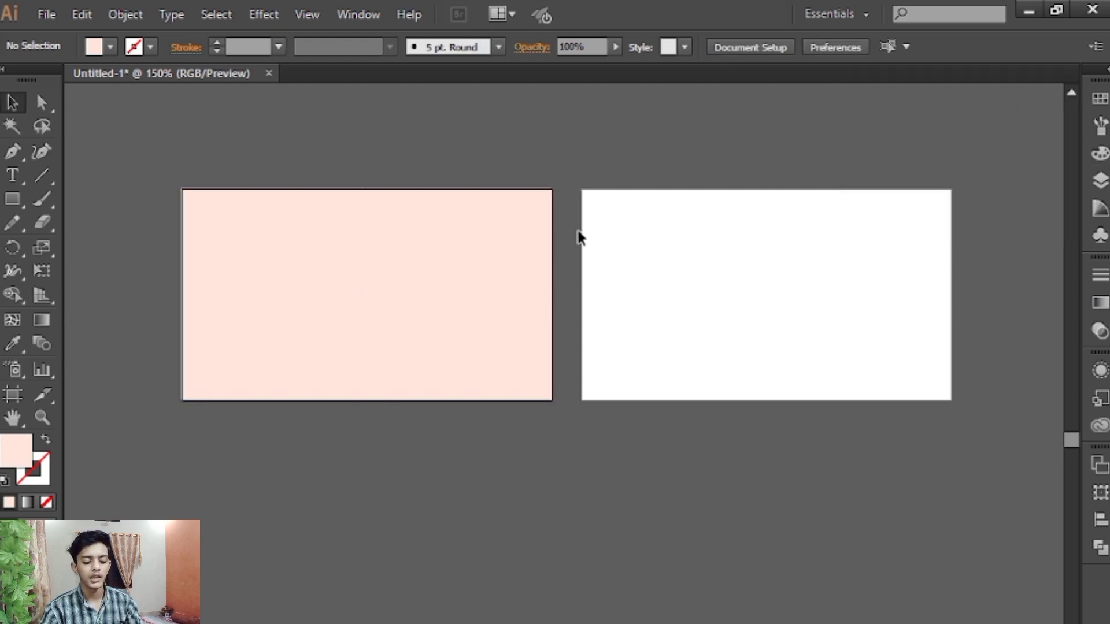
Step: Place a copy of the peach rectangle over the right artboard
key("ctrl+equal")
left_click_drag(404, 279, 858, 275)
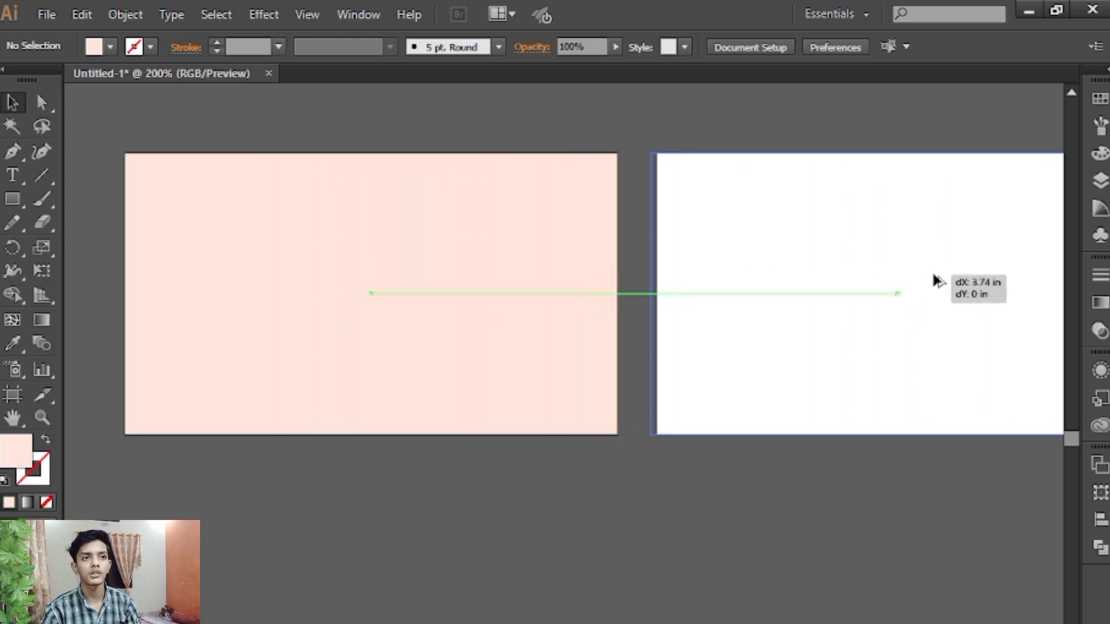
left_click_drag(858, 275, 936, 279)
left_click_drag(426, 124, 747, 227)
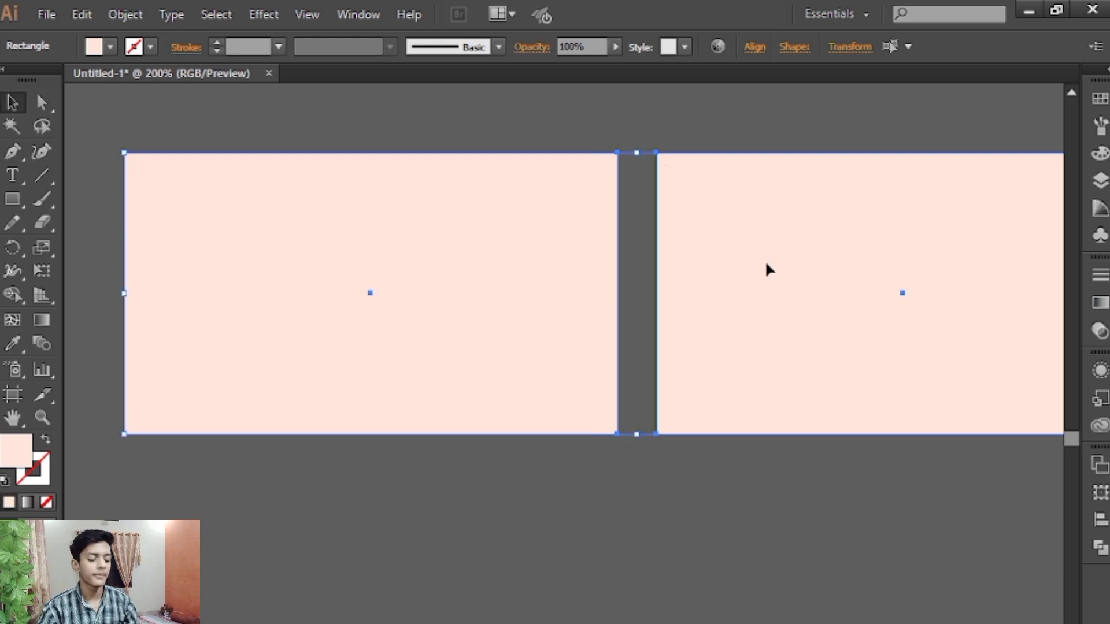
left_click(639, 236)
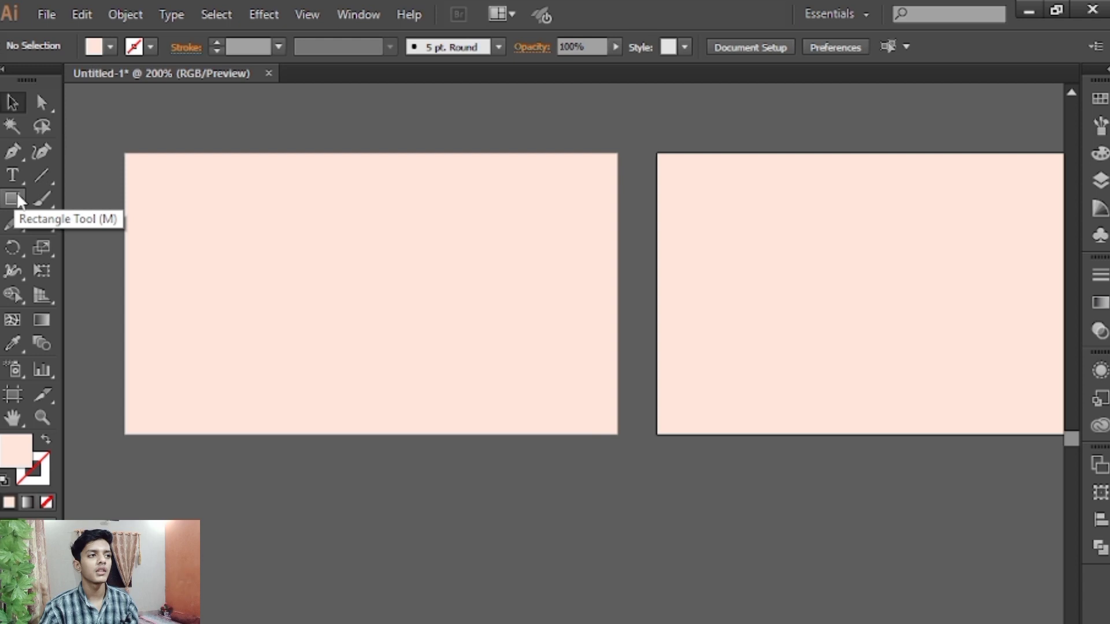
Step: Draw a large circle near the card's left edge and fill it dark blue
left_click_drag(16, 200, 306, 414)
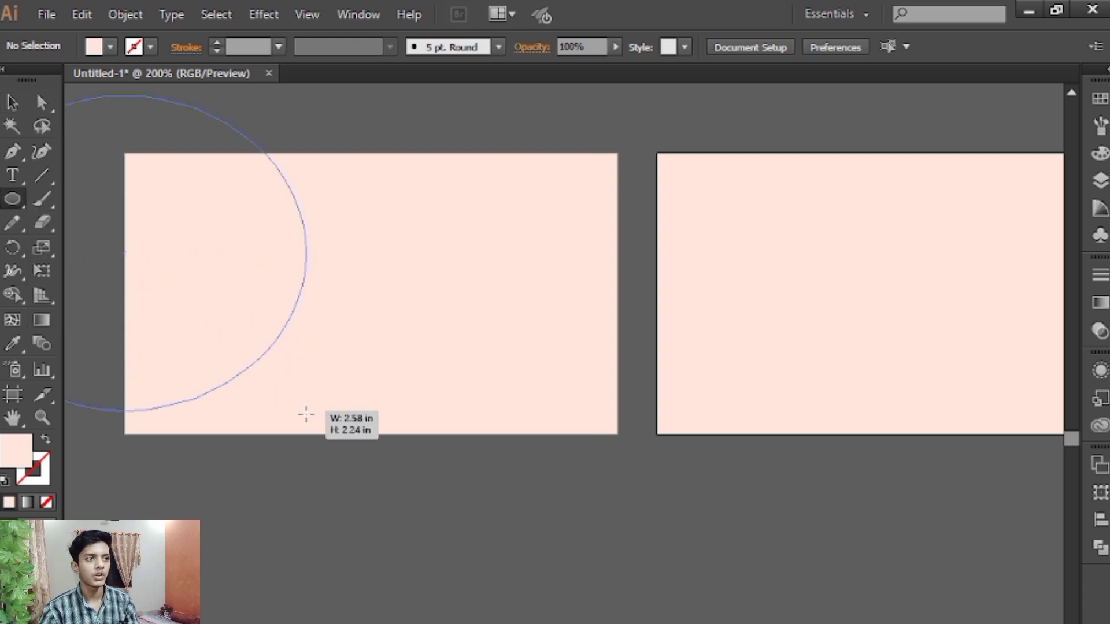
left_click_drag(306, 414, 295, 414)
key("v")
left_click_drag(278, 243, 284, 282)
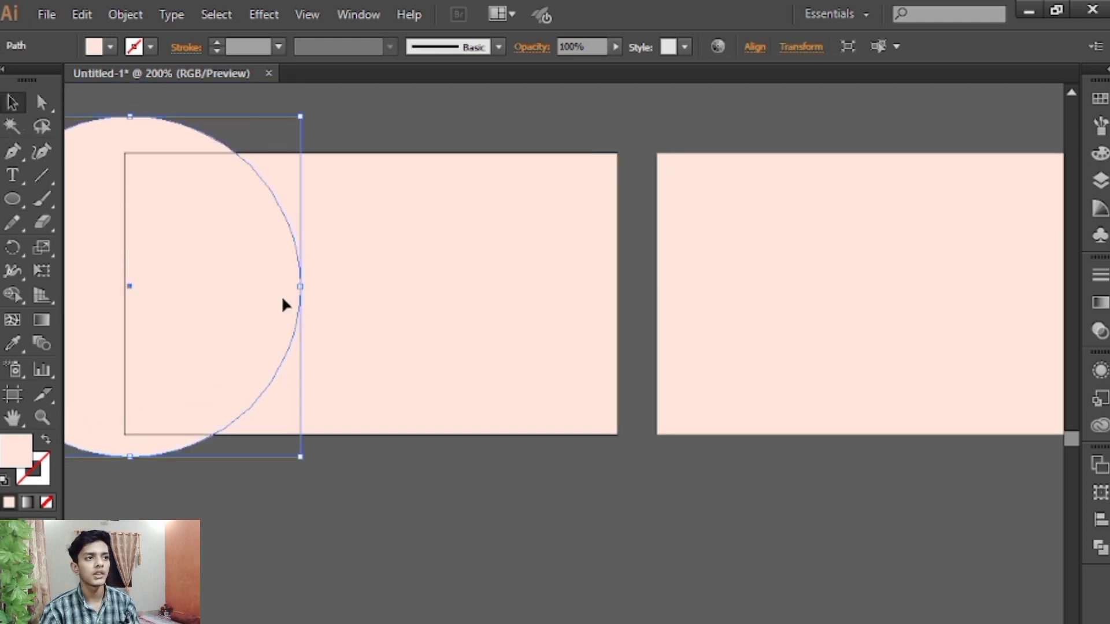
left_click(1100, 98)
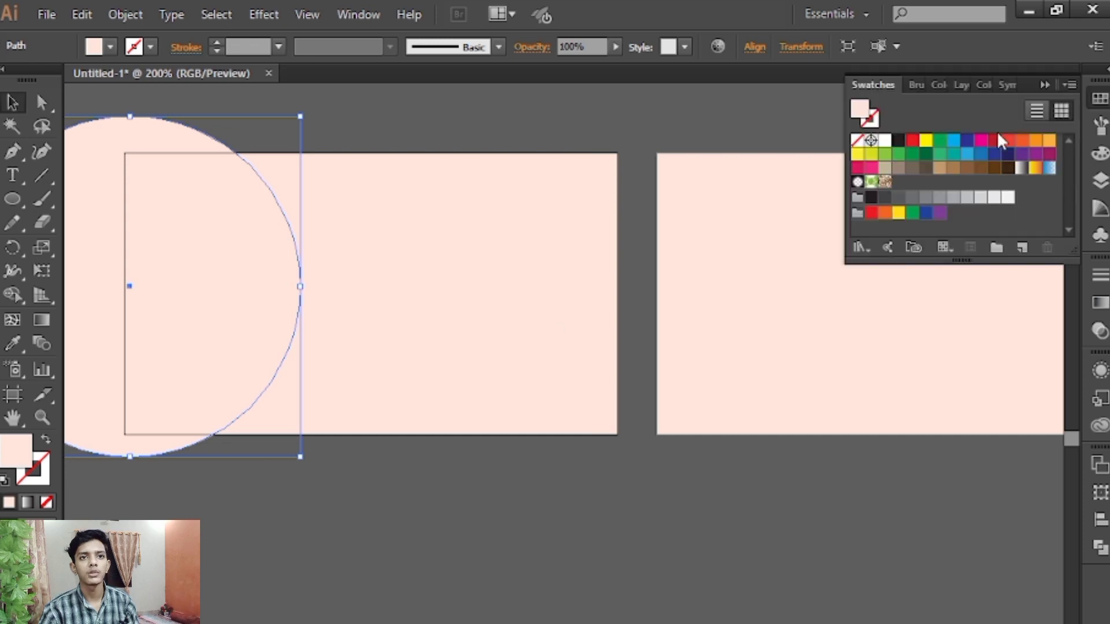
left_click(964, 144)
left_click(783, 441)
left_click_drag(629, 401, 766, 383)
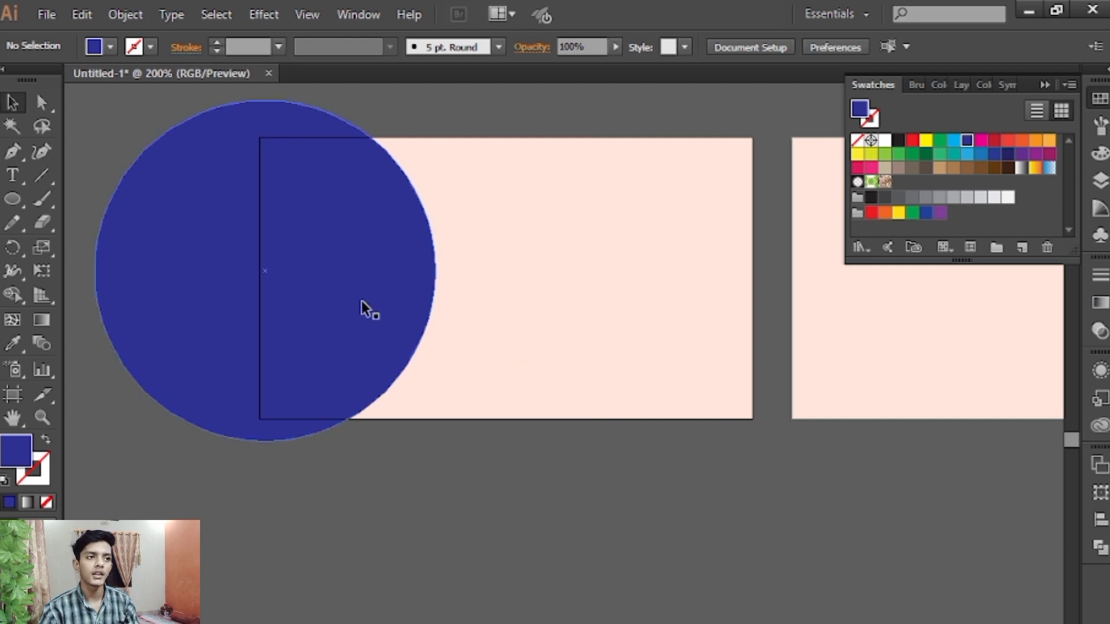
Step: Align the circle vertically centred on the card, its centre on the left edge
left_click_drag(364, 307, 365, 318)
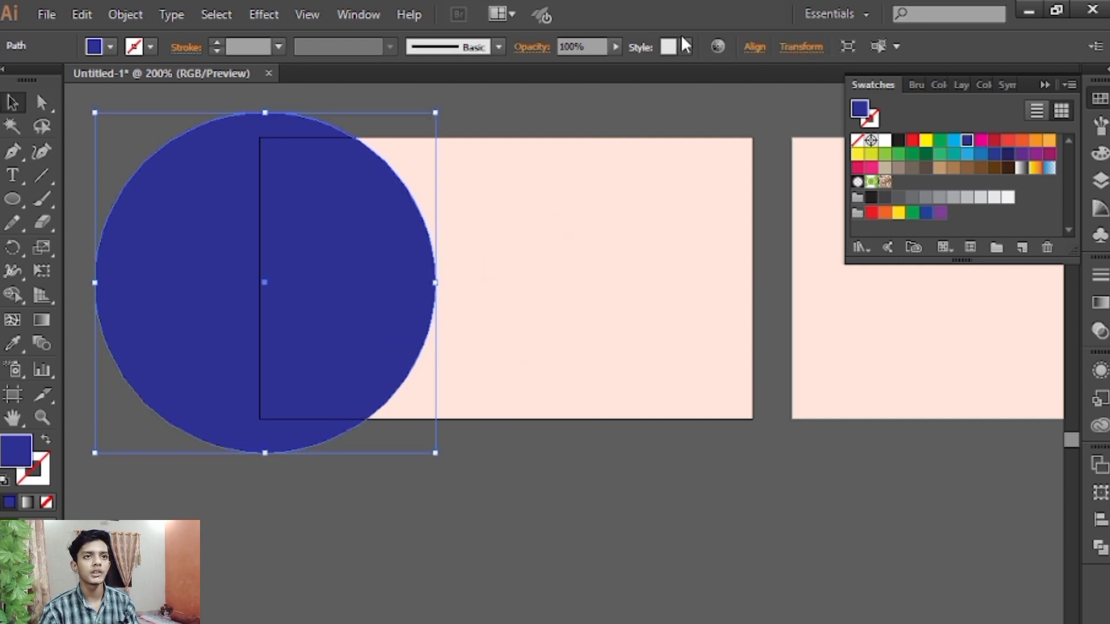
left_click(754, 47)
left_click(556, 96)
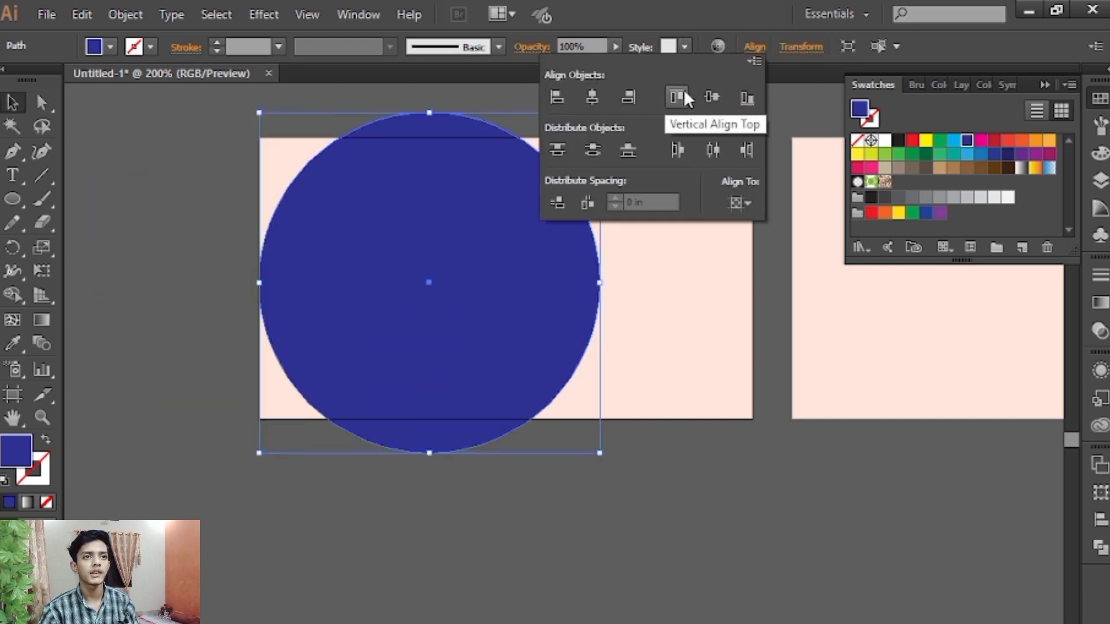
left_click(711, 97)
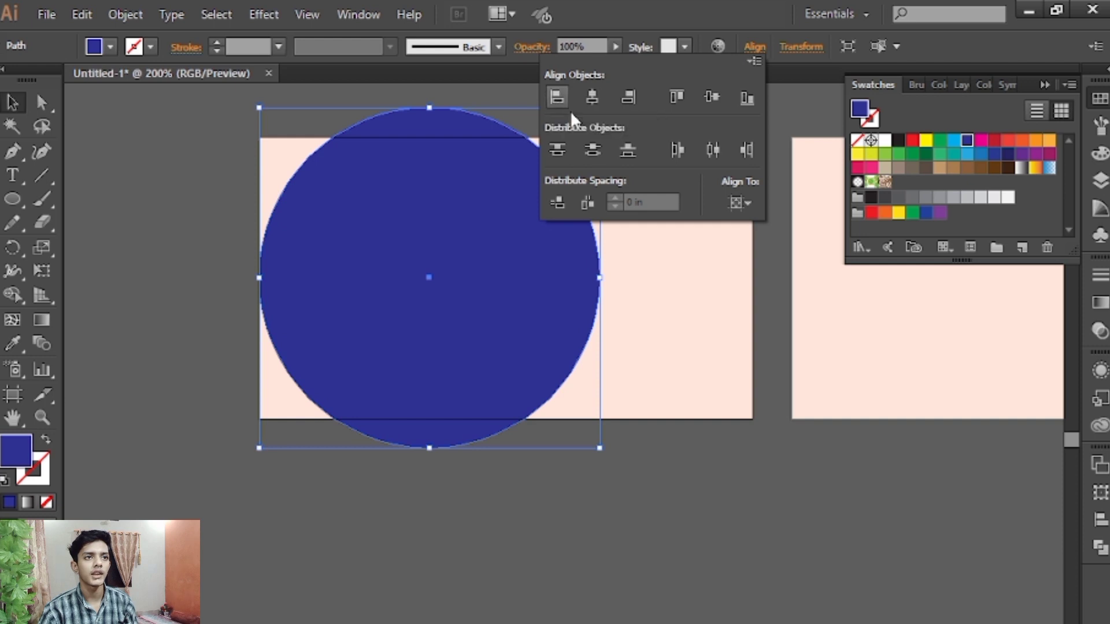
left_click(529, 257)
left_click_drag(581, 257, 408, 261)
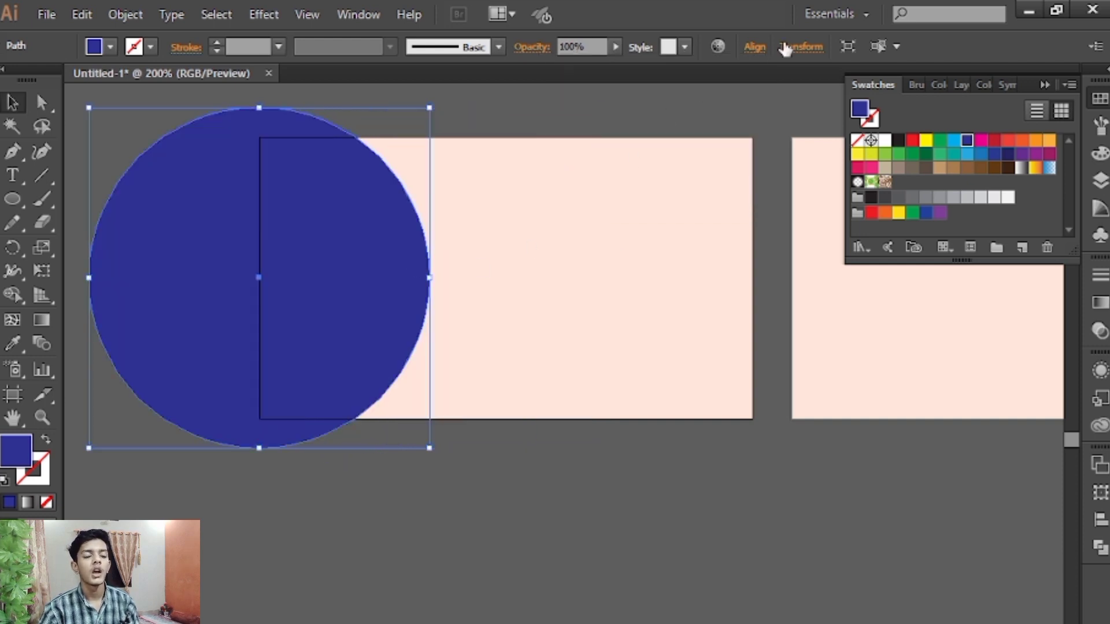
Step: Deepen the circle to navy 060772 and draw a rectangle matching the front card
left_click(1100, 154)
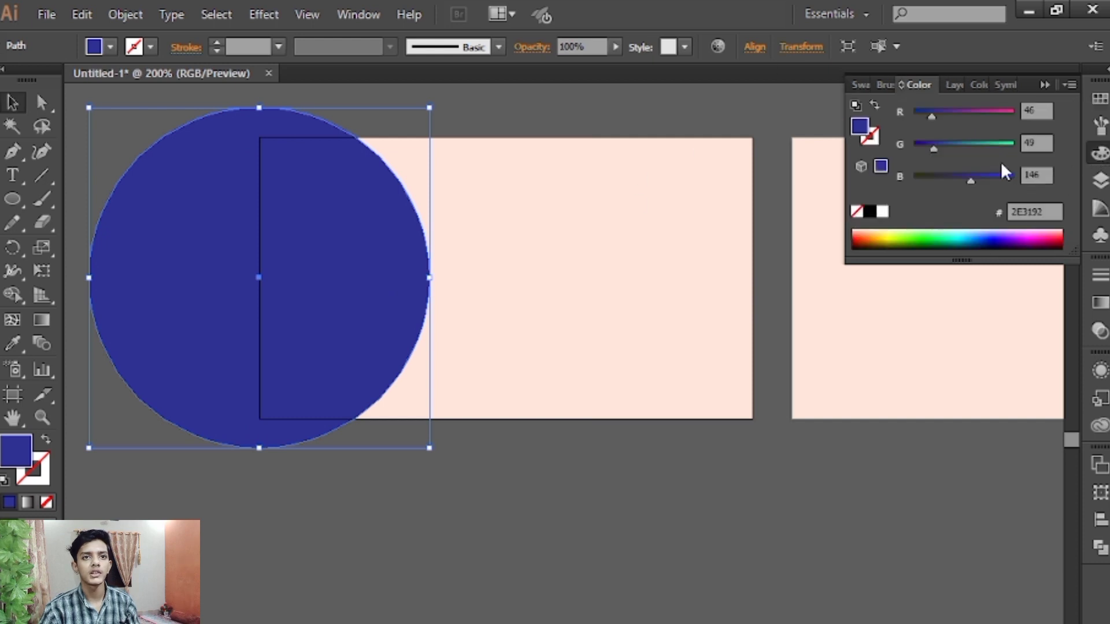
mouse_move(937, 148)
left_mouse_down()
mouse_move(920, 148)
mouse_move(935, 116)
mouse_move(916, 116)
left_mouse_up()
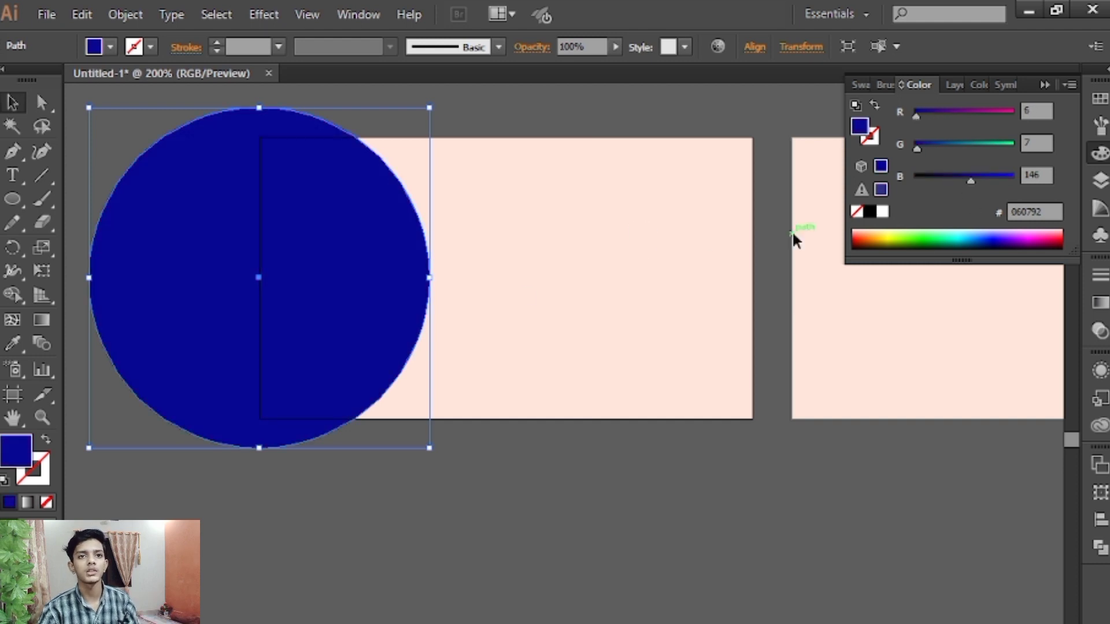
mouse_move(971, 179)
left_mouse_down()
mouse_move(1010, 179)
mouse_move(959, 179)
left_mouse_up()
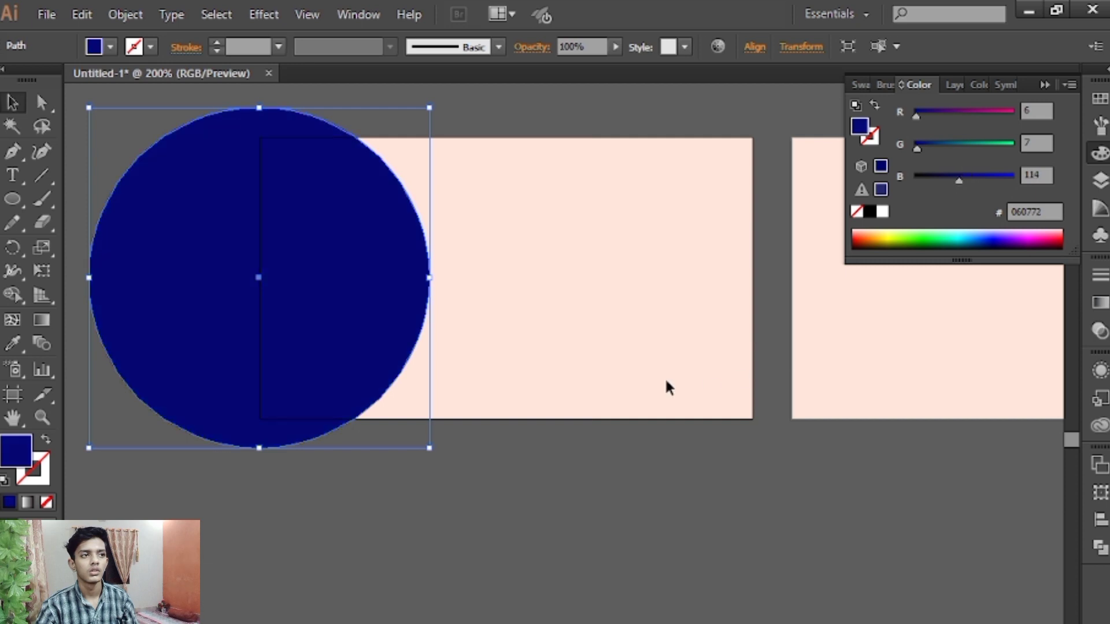
left_click(669, 387)
scroll(718, 334, "left", 5)
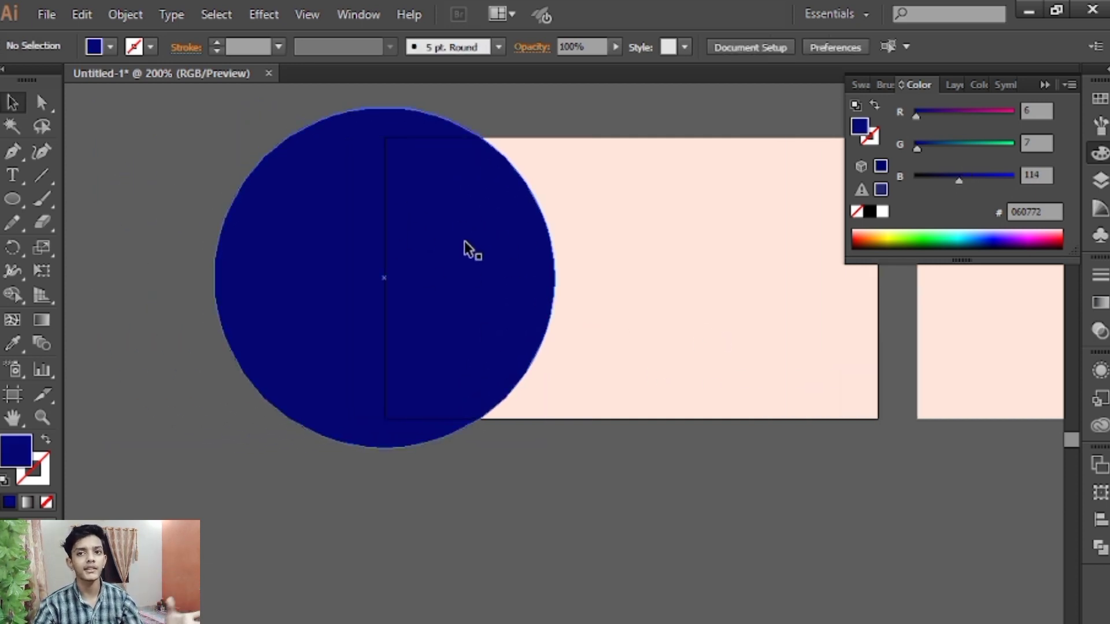
left_click(1043, 85)
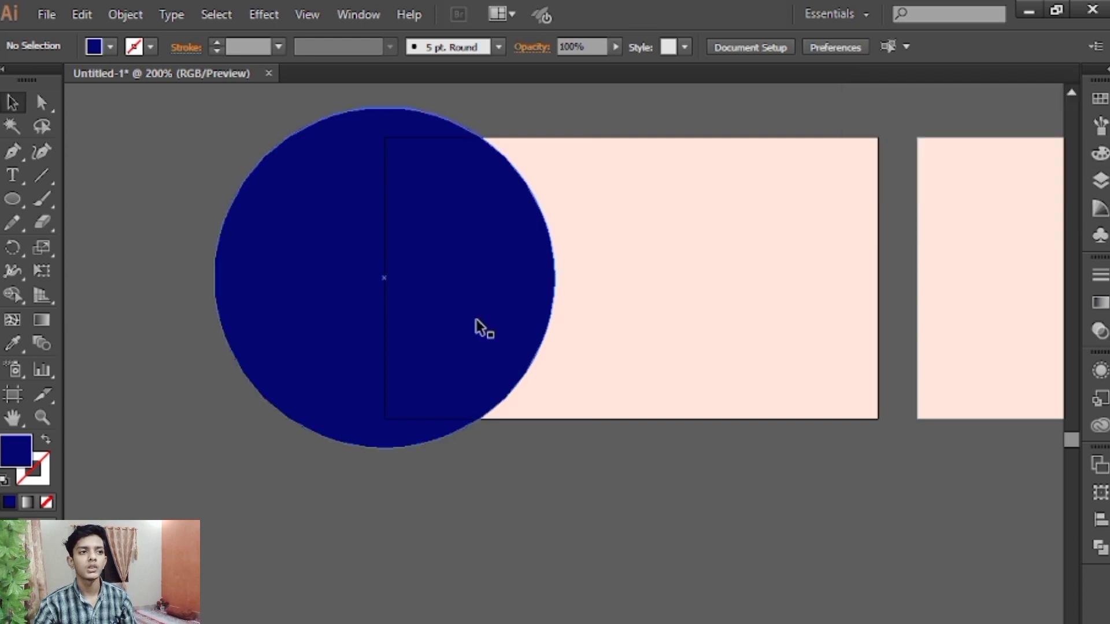
left_click(475, 325)
left_click_drag(12, 200, 93, 195)
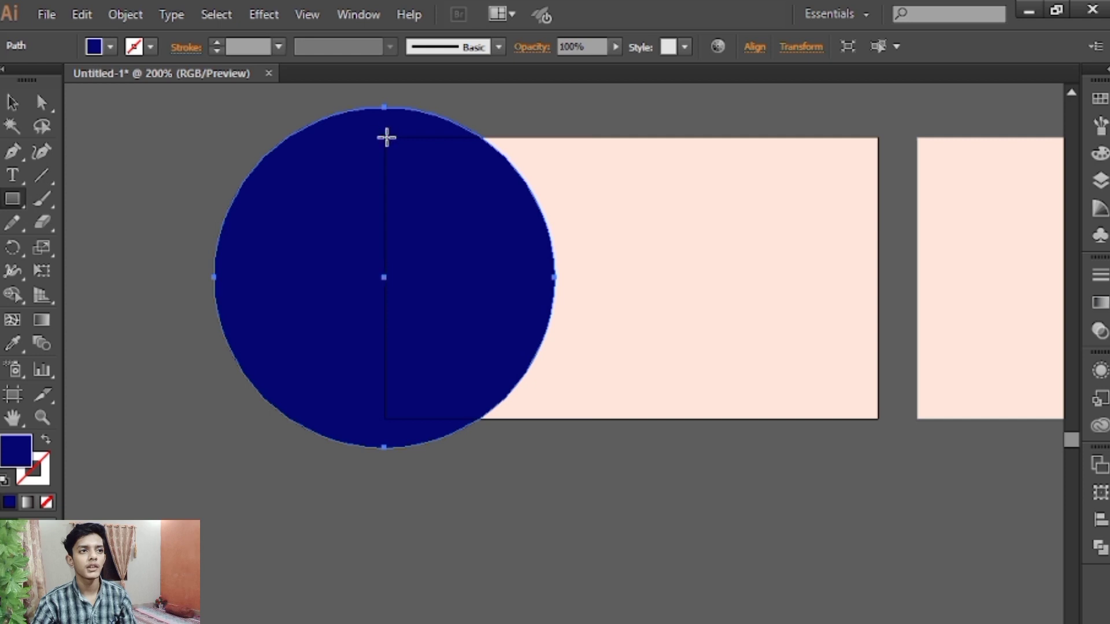
left_click_drag(386, 138, 880, 421)
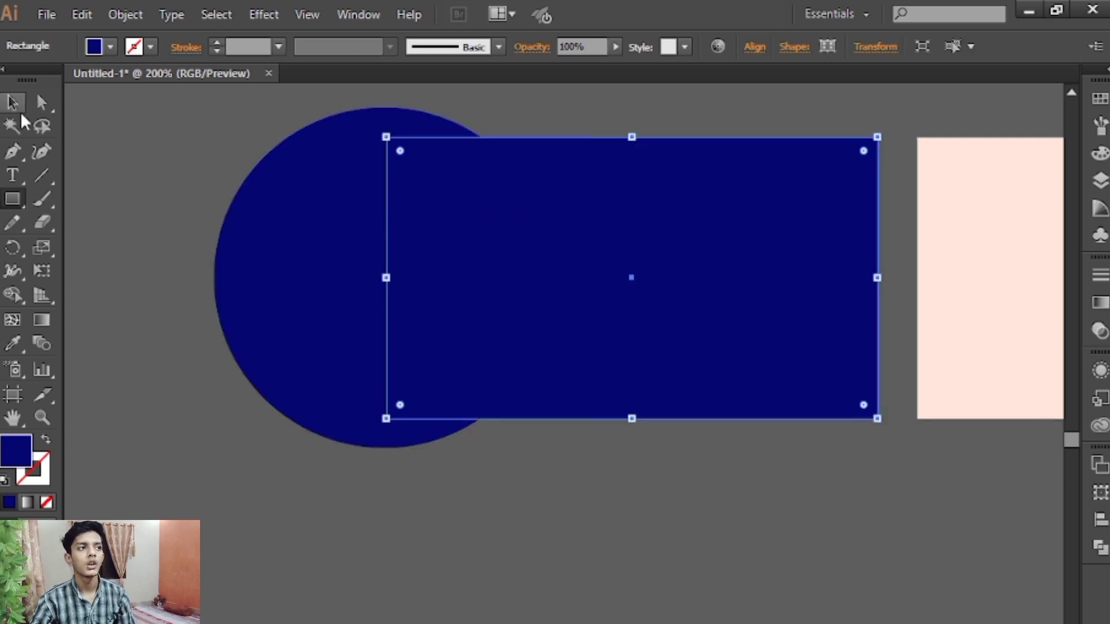
Step: Clip the navy circle to the card-sized rectangle with Make Clipping Mask
key("v")
left_click(359, 255, "shift")
right_click(386, 215)
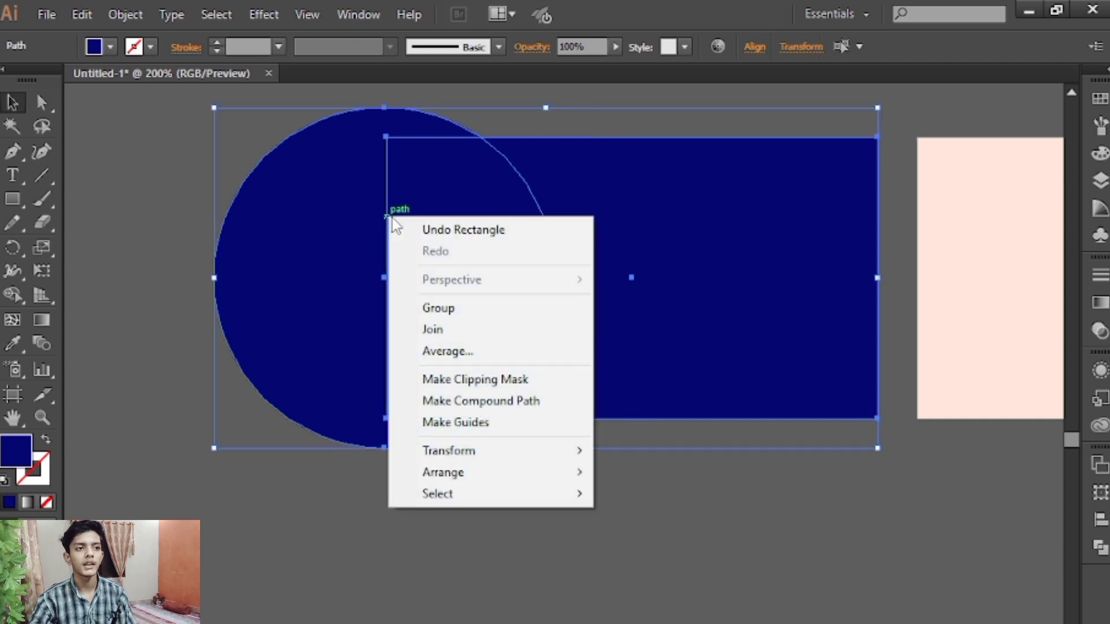
left_click(473, 380)
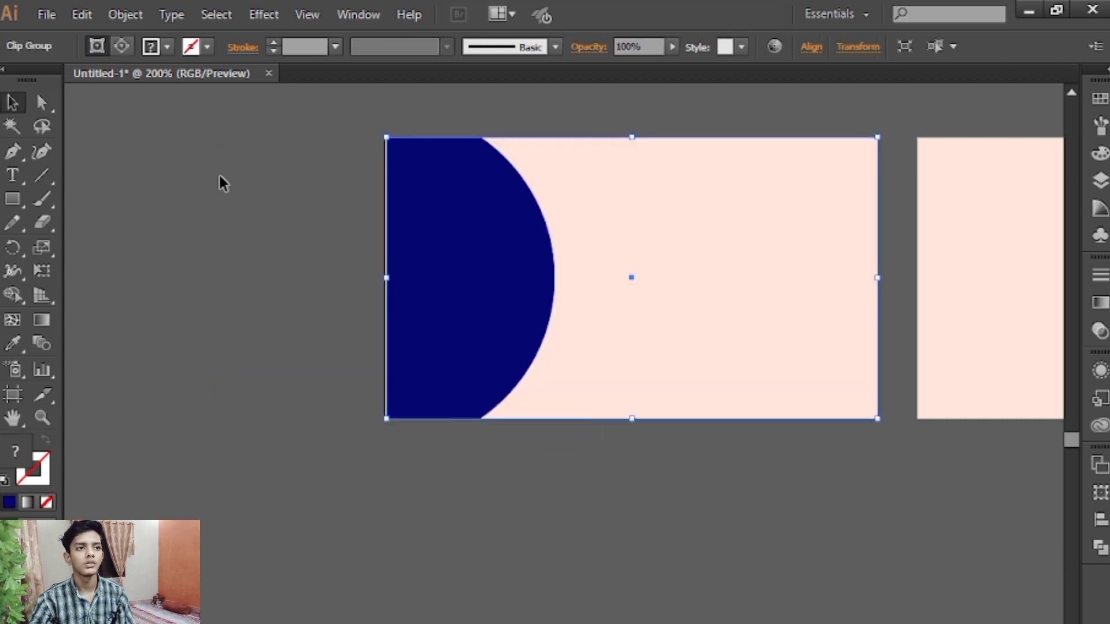
left_click(324, 225)
Step: Nudge the clipped group slightly left, then trial-resize the inner circle and undo it
left_click(442, 267)
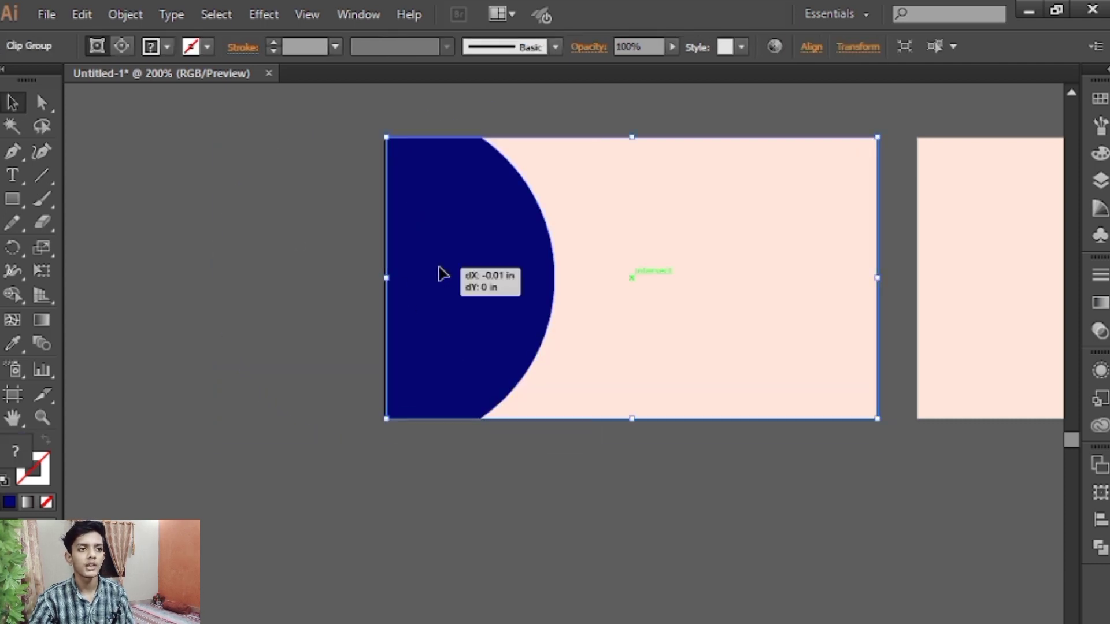
left_click_drag(445, 275, 442, 276)
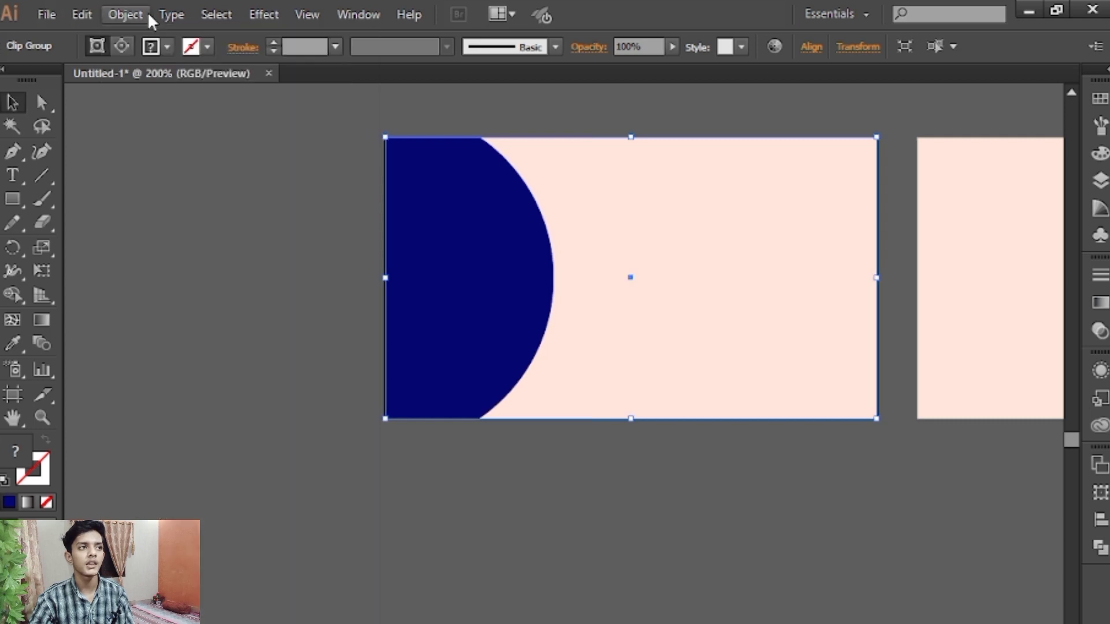
left_click(126, 14)
left_click(157, 215)
left_click(196, 201)
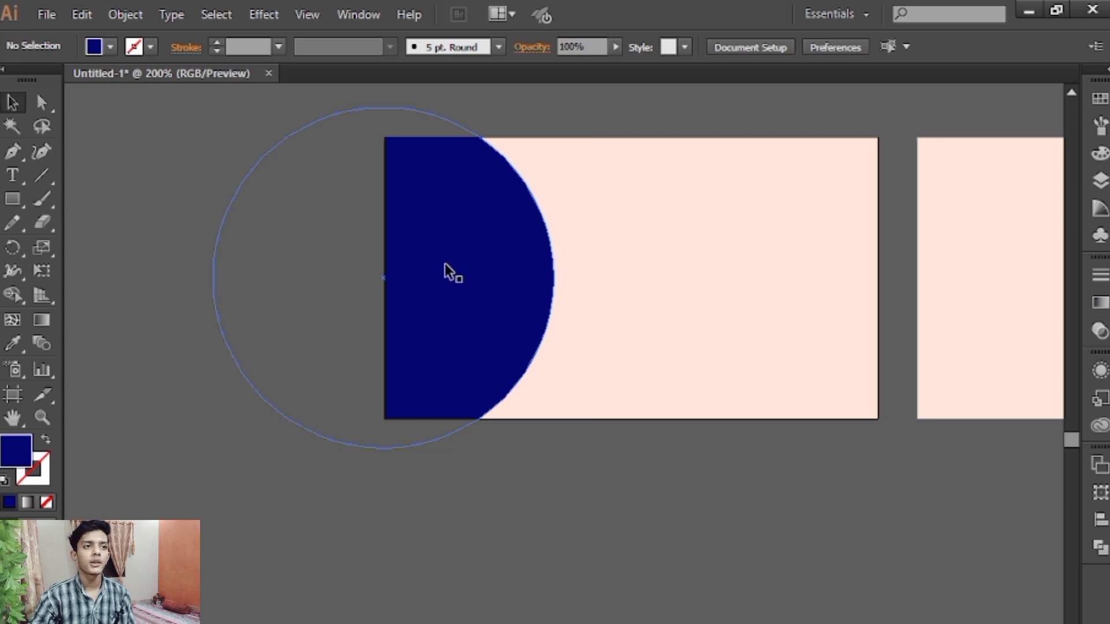
left_click(417, 254)
double_click(431, 257)
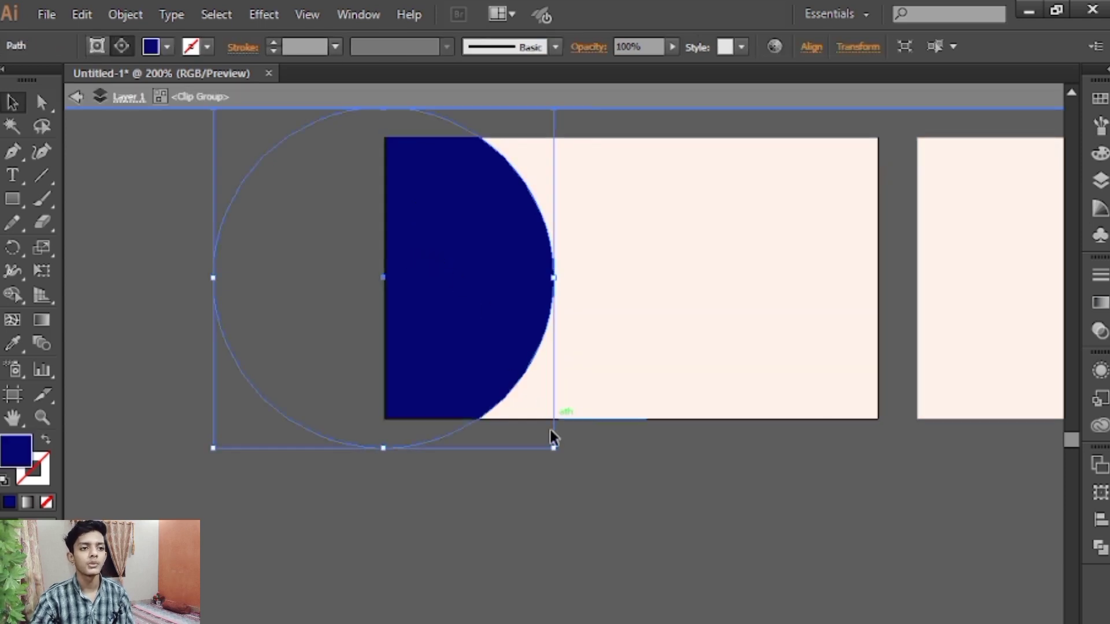
left_click_drag(554, 450, 547, 441)
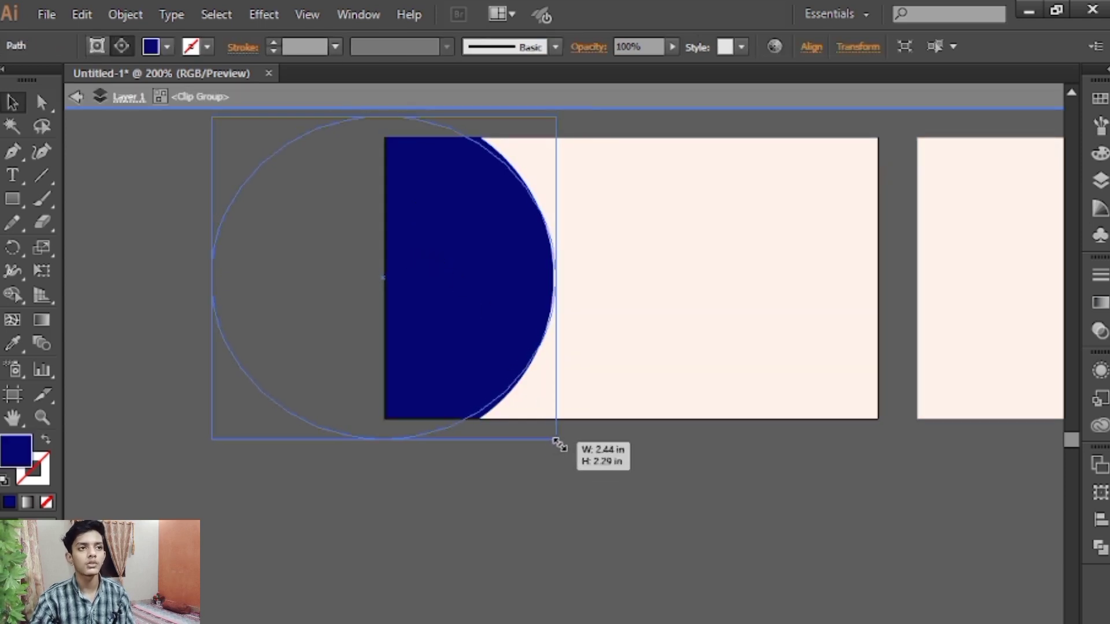
key("ctrl+z")
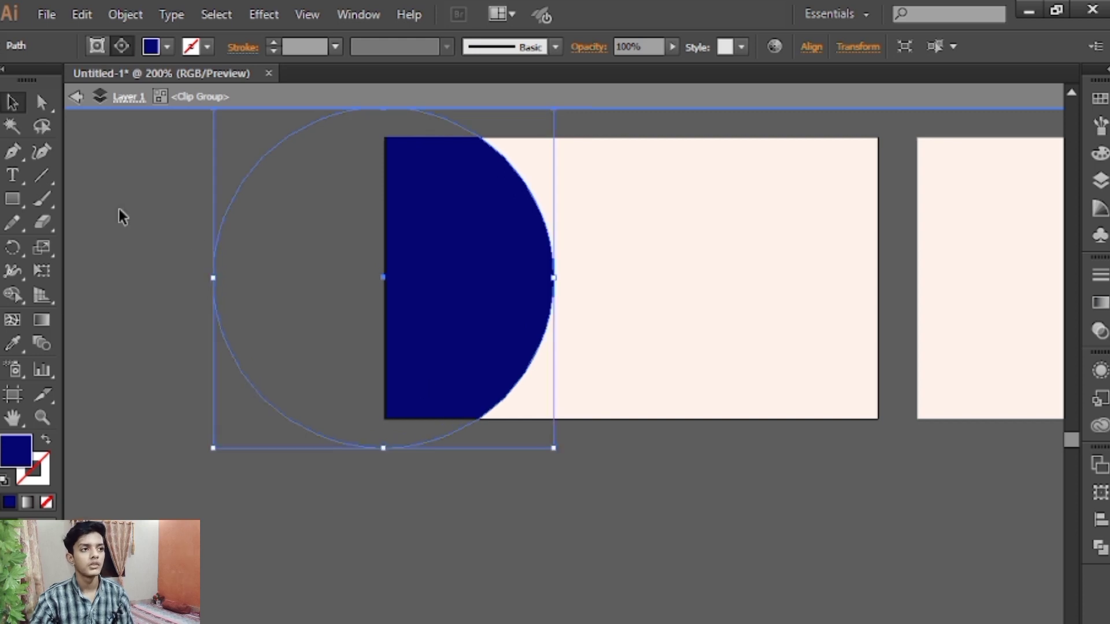
double_click(119, 209)
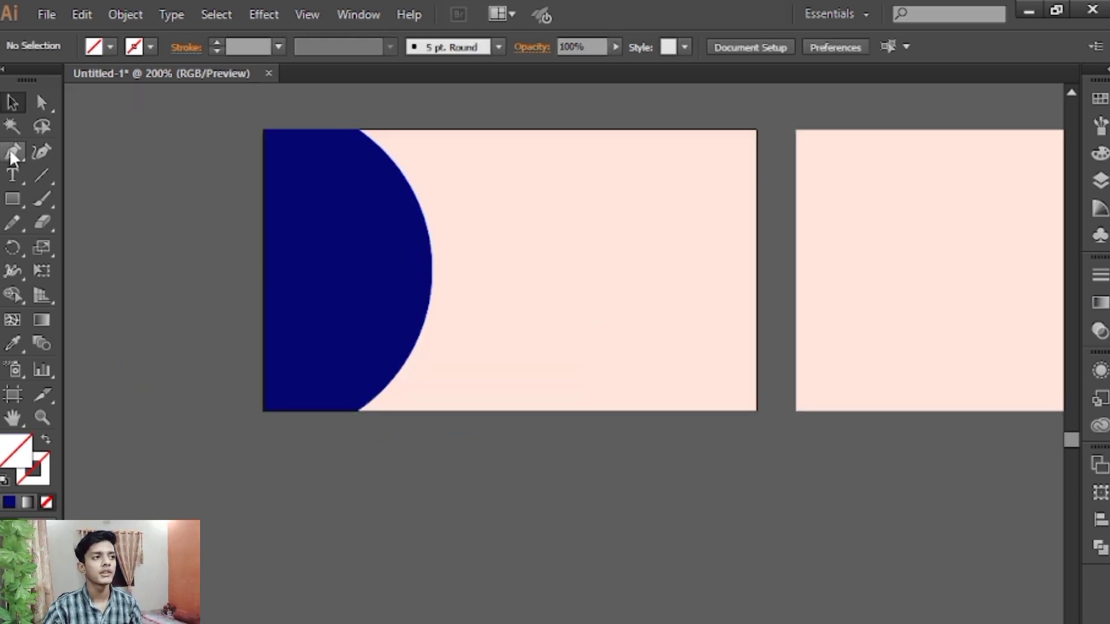
Step: Pen-draw a closed curved wedge at the half-circle's base and eyedropper it navy
left_click(13, 152)
key("ctrl+plus")
key("ctrl+plus")
key("ctrl+plus")
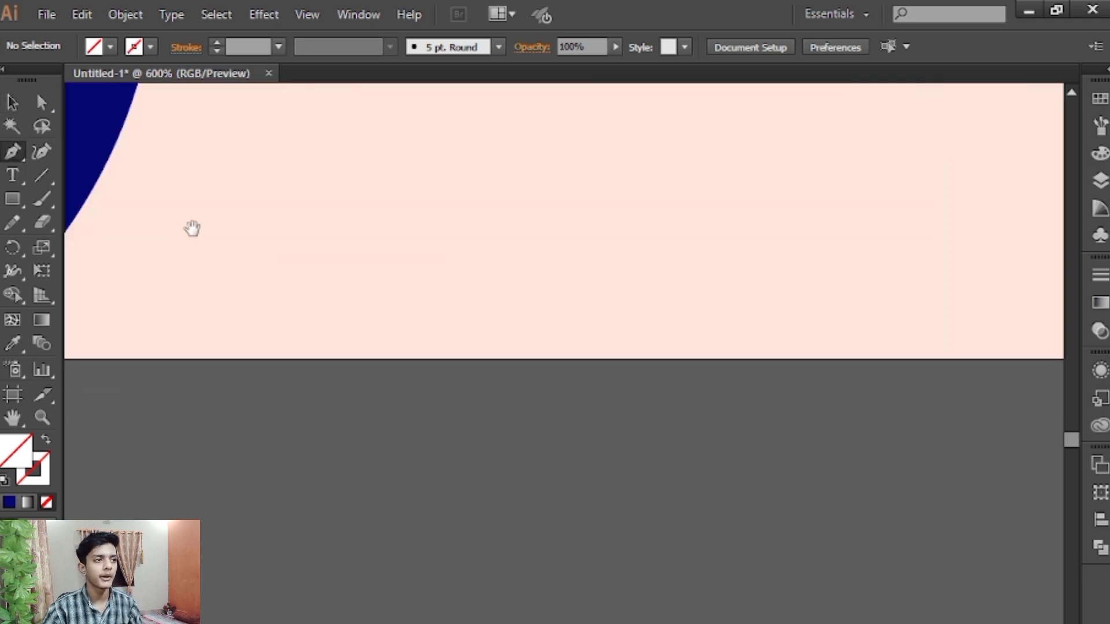
left_click_drag(192, 229, 520, 174)
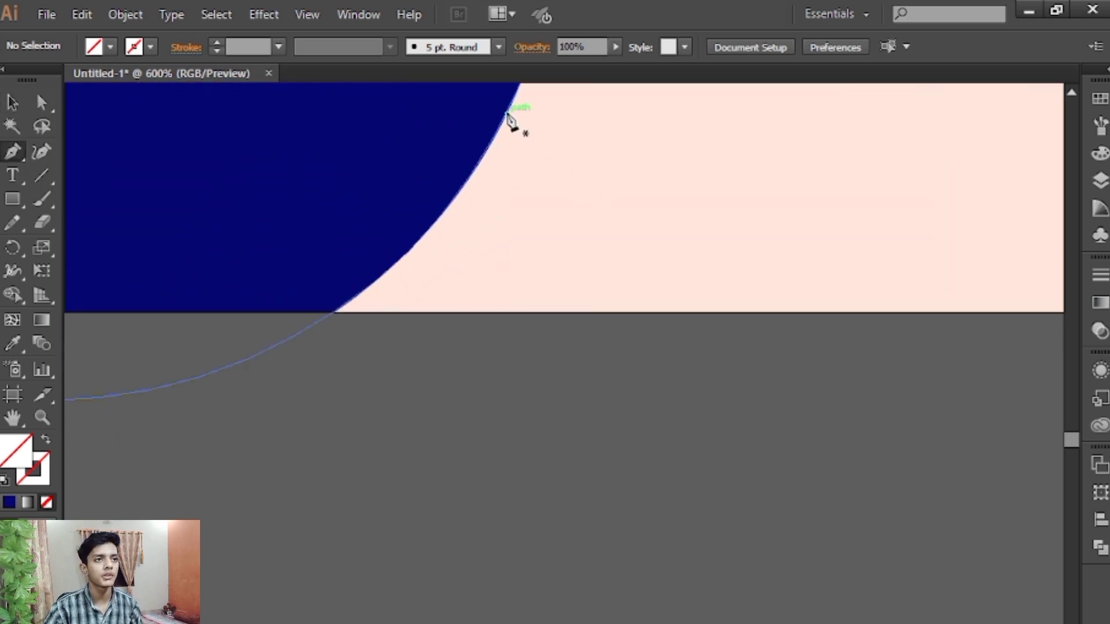
left_click(512, 101)
mouse_move(431, 311)
left_mouse_down()
mouse_move(391, 332)
mouse_move(322, 318)
left_mouse_up()
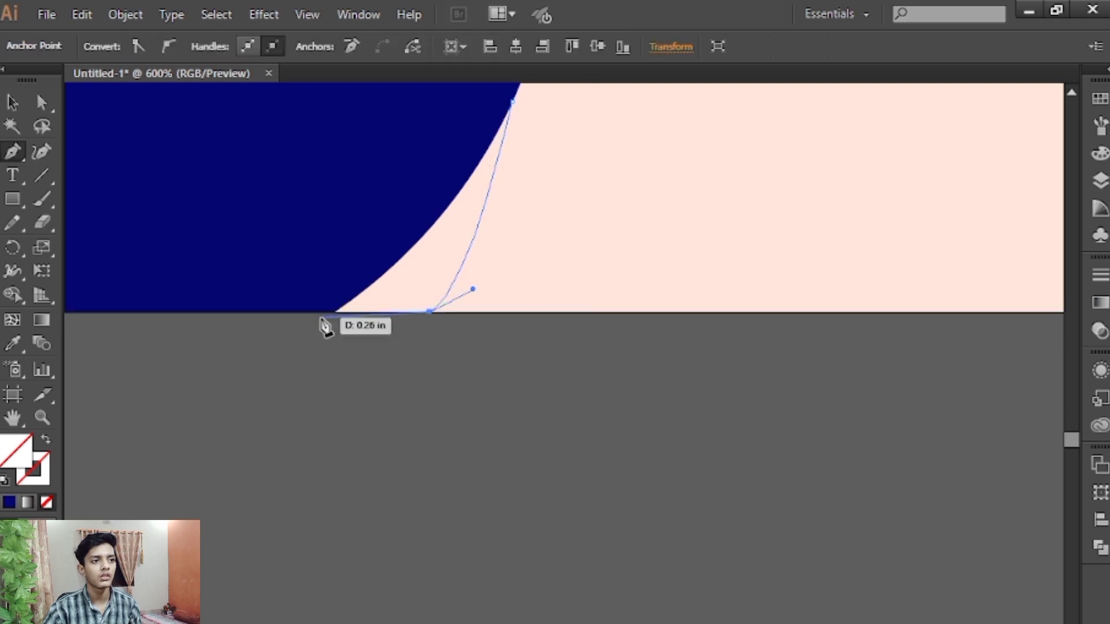
left_click(317, 312)
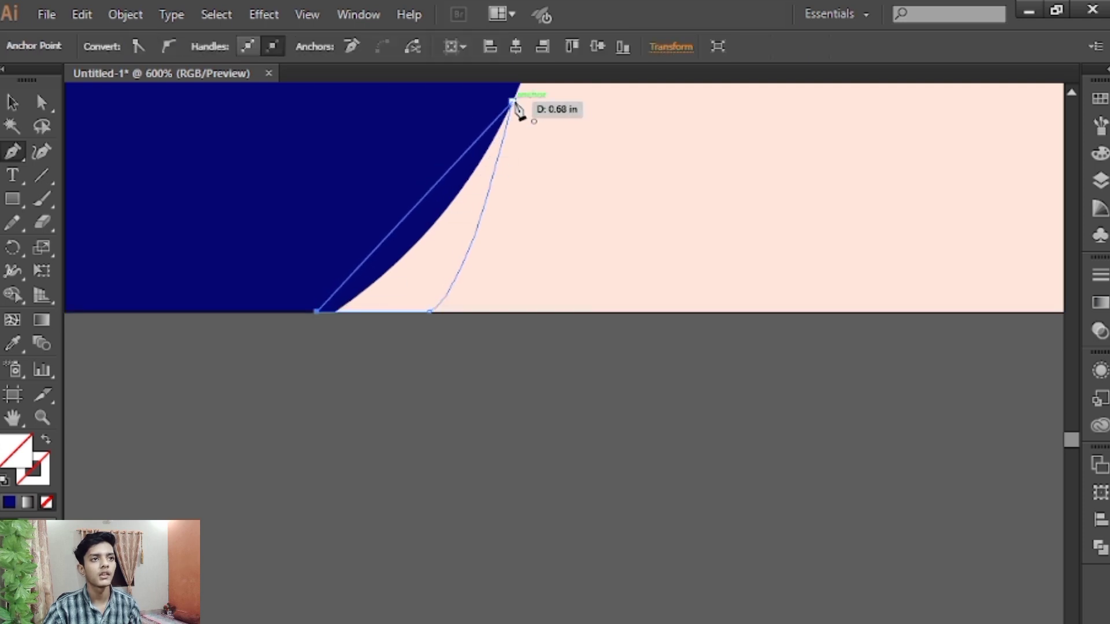
left_click_drag(516, 108, 520, 112)
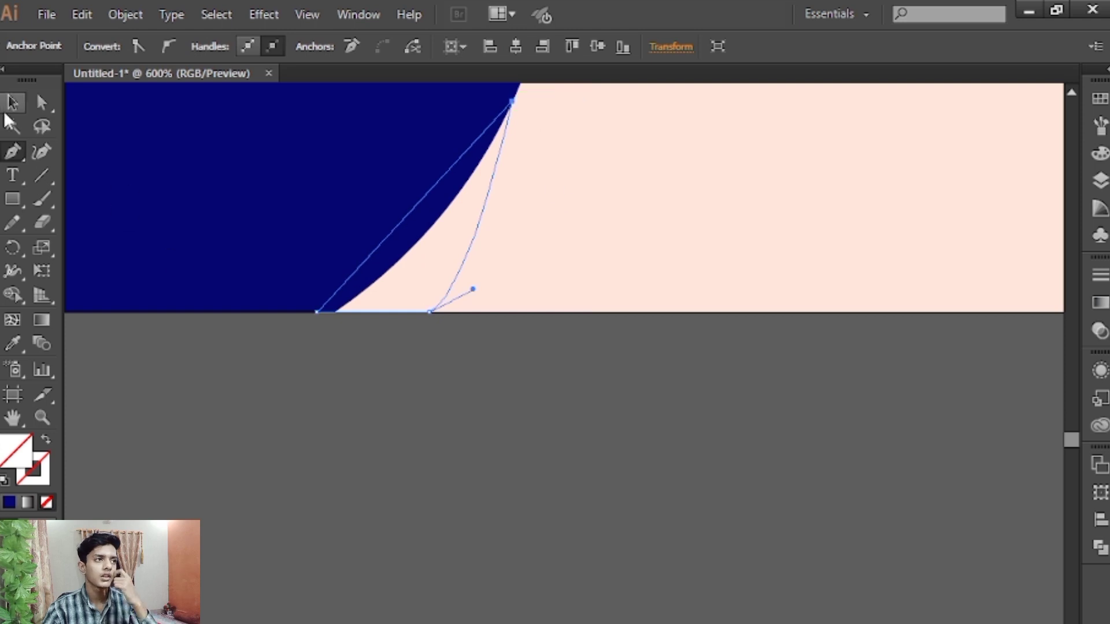
left_click(11, 103)
left_click(12, 343)
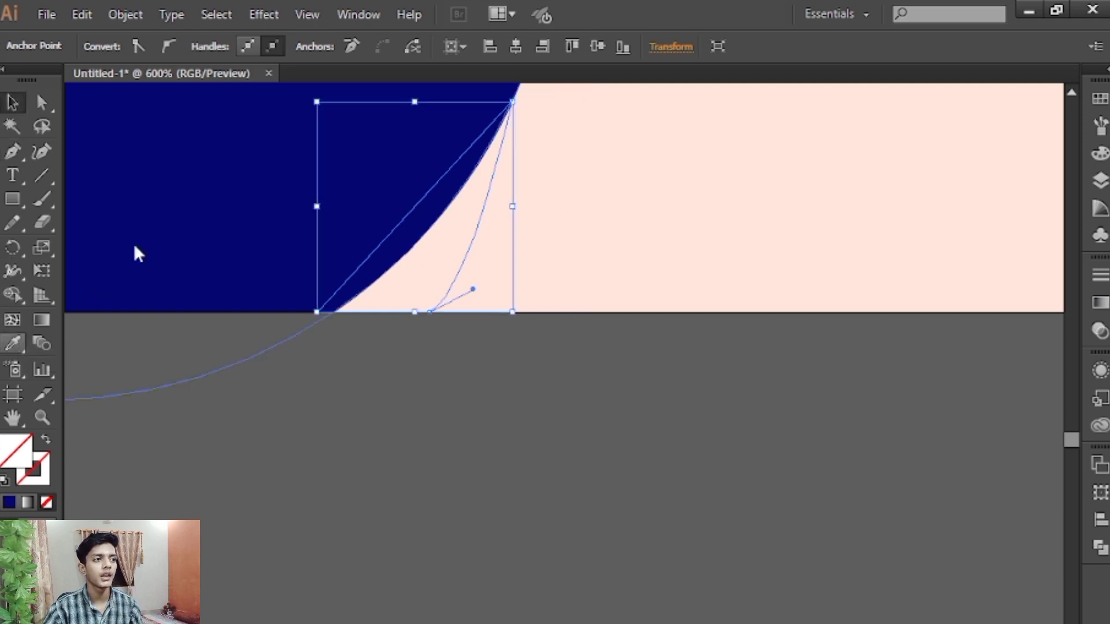
left_click(166, 211)
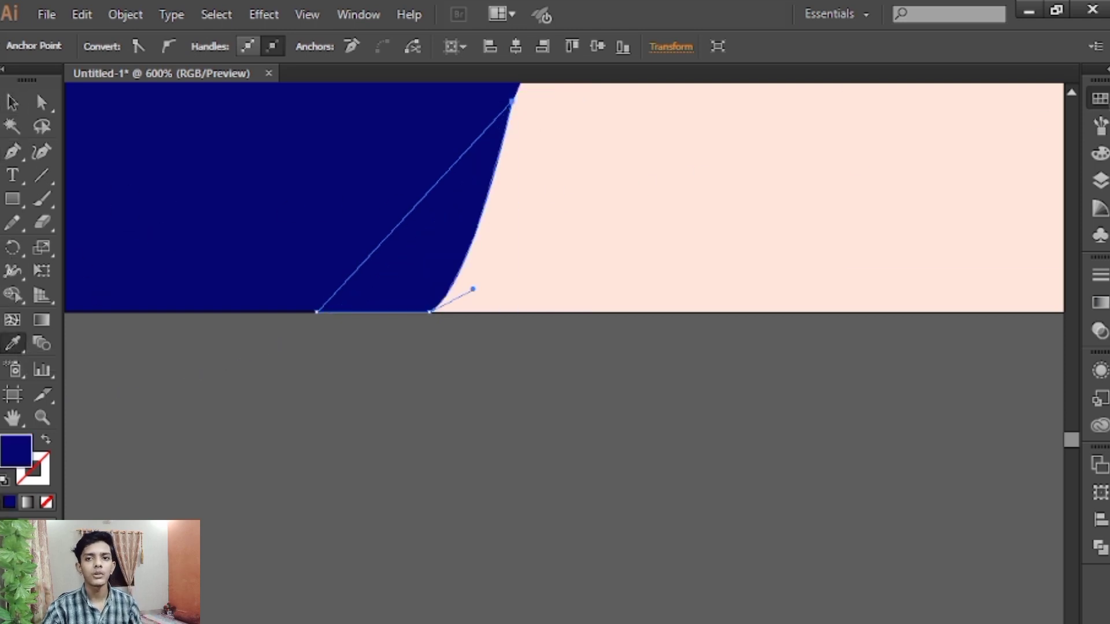
Step: Recolour the narrow triangle bright blue 004CEF by lowering green from cyan
left_click(1100, 99)
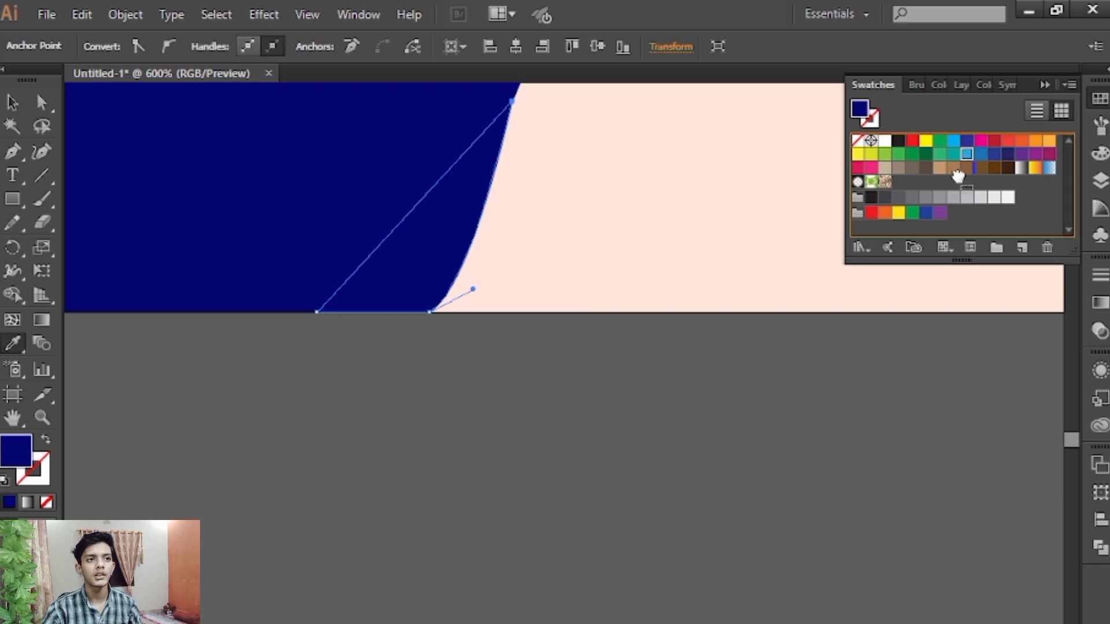
left_click_drag(969, 169, 986, 155)
left_click(967, 155)
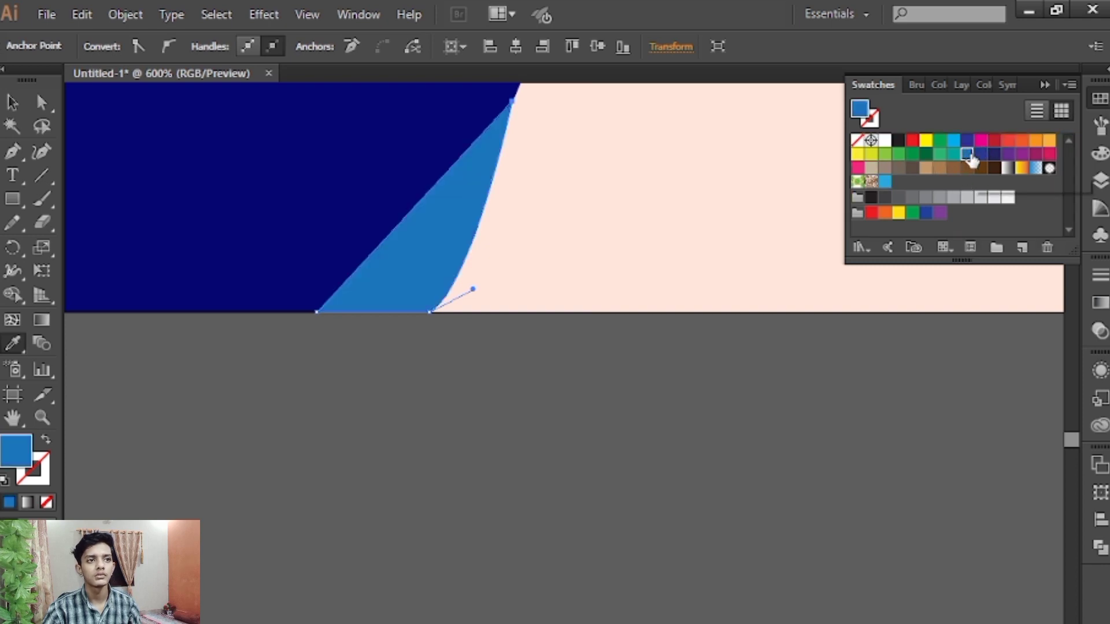
left_click(952, 141)
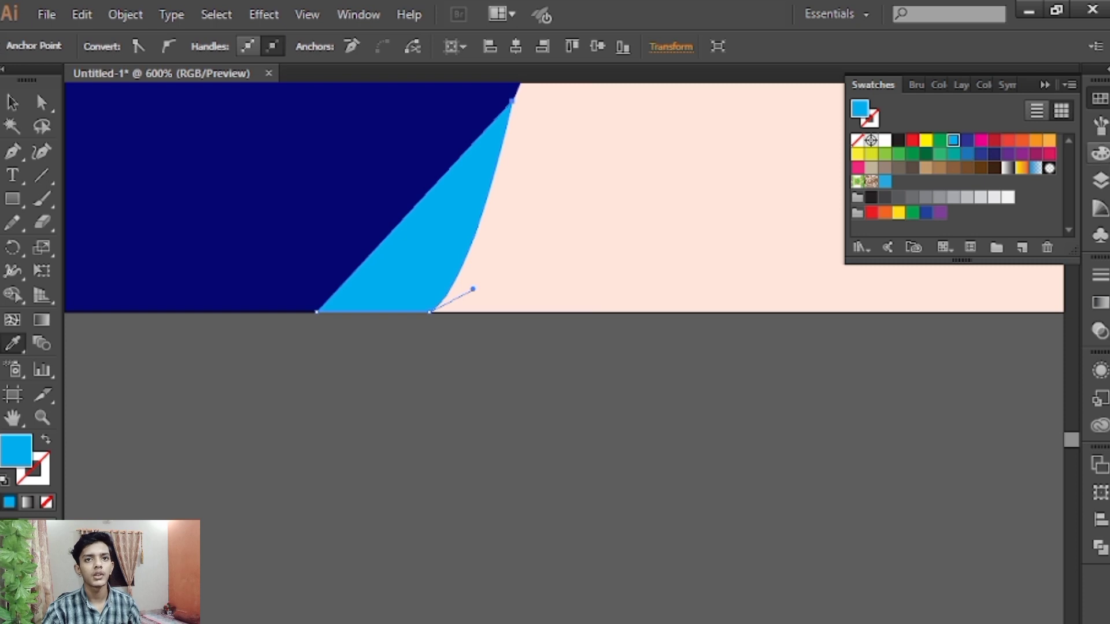
left_click(1100, 153)
left_click_drag(953, 151, 944, 146)
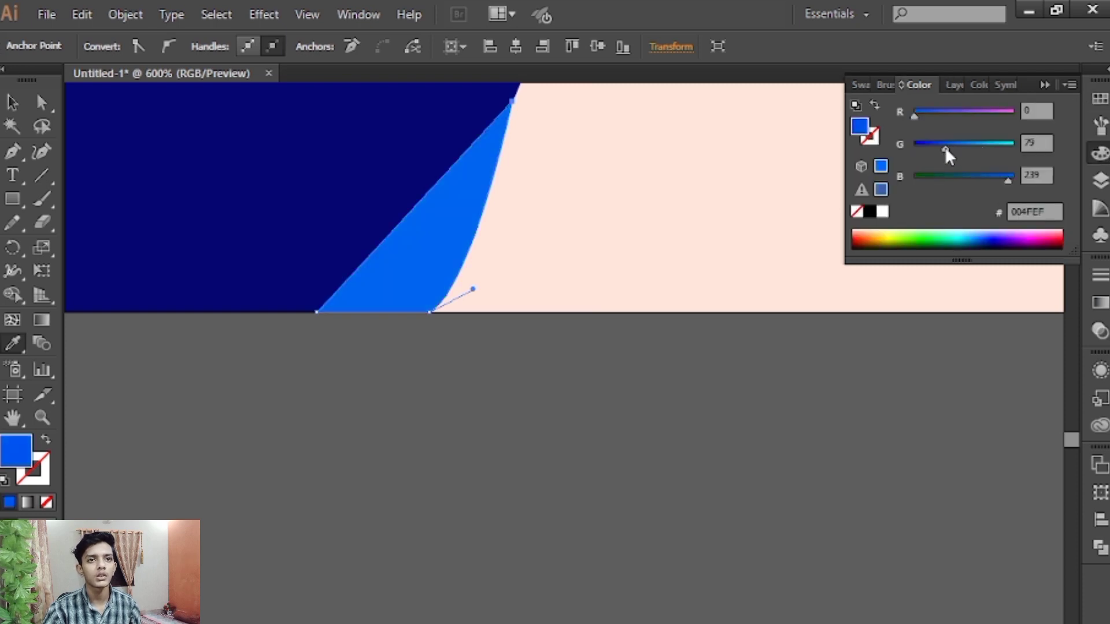
Step: Bring the blue triangle to the front and zoom out to the whole card
left_click(12, 102)
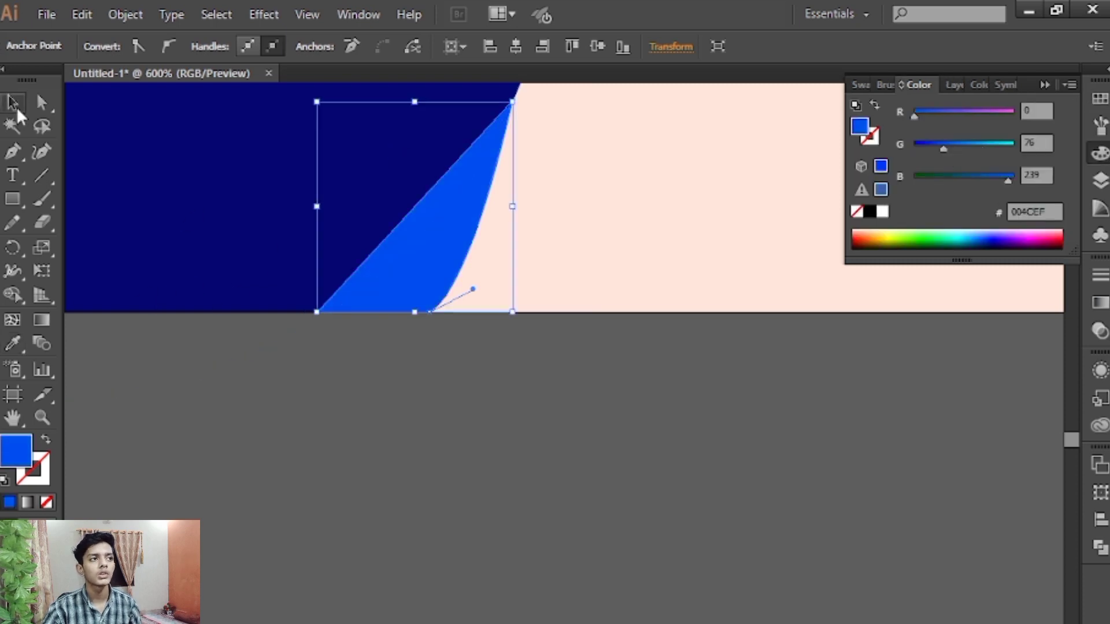
left_click(178, 127)
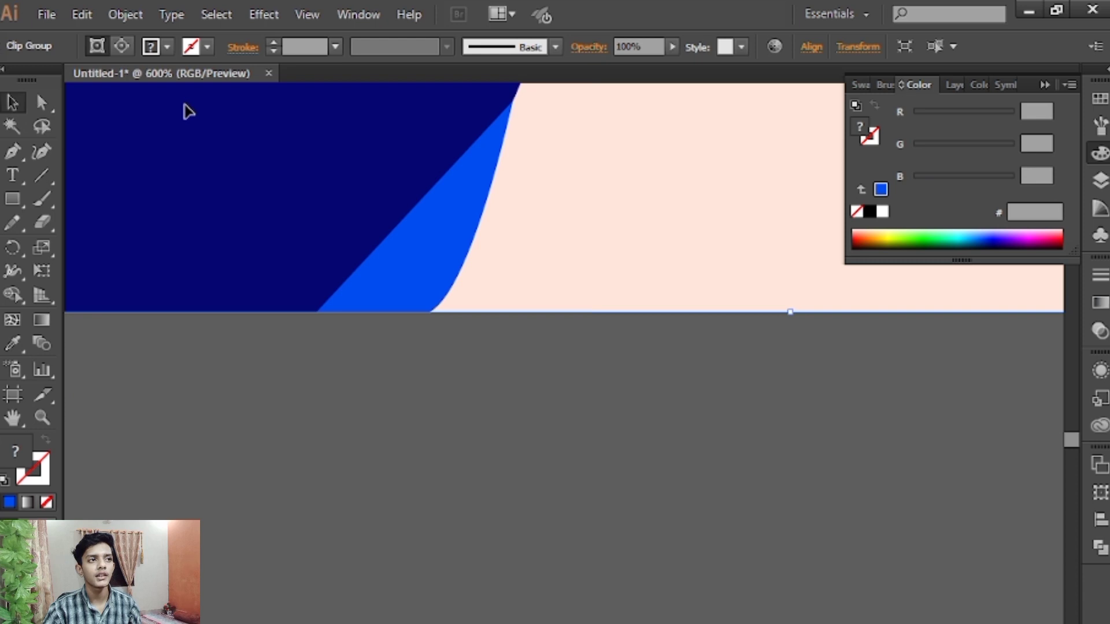
right_click(216, 127)
left_click(479, 295)
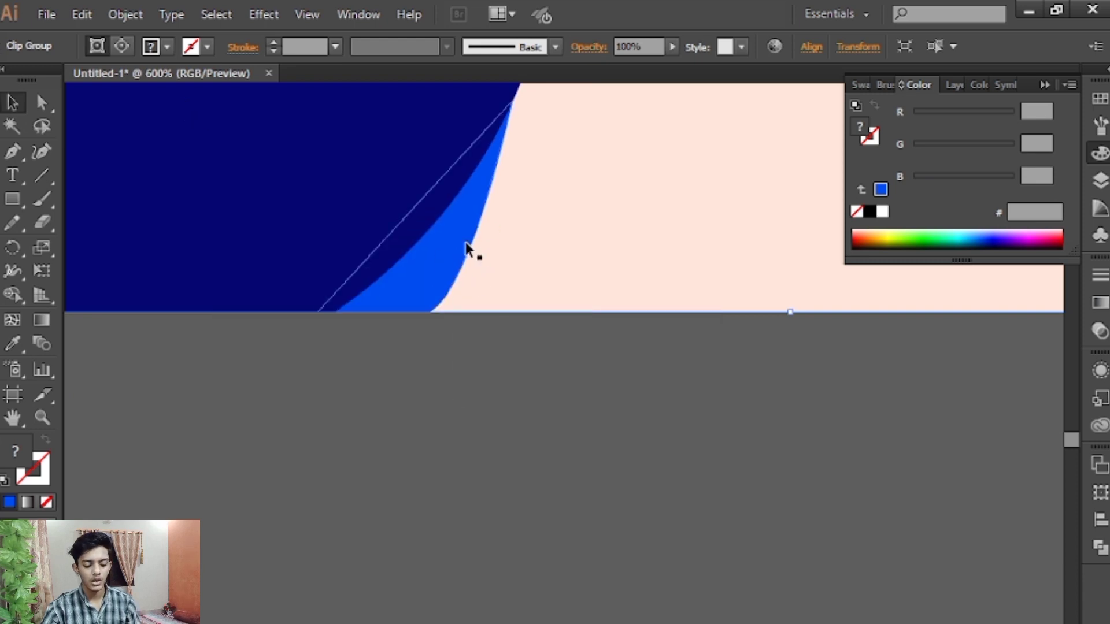
key("ctrl+minus")
key("ctrl+minus")
mouse_move(577, 238)
left_mouse_down()
mouse_move(564, 381)
mouse_move(524, 394)
left_mouse_up()
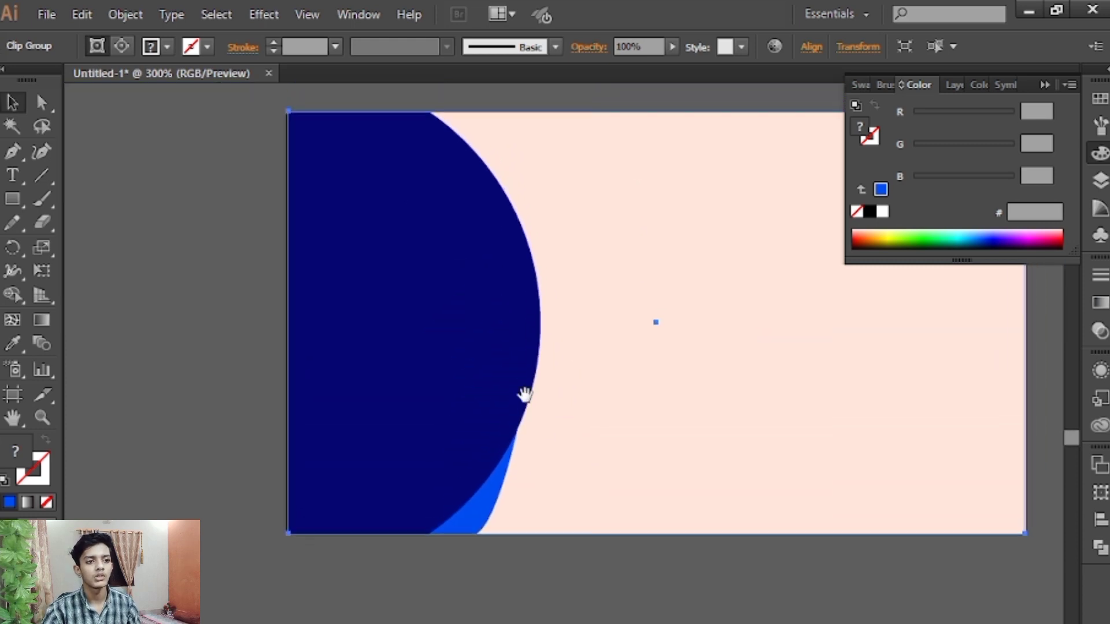
Step: Make a horizontally reflected copy of the blue accent
left_click(505, 488)
left_click_drag(532, 523, 543, 324)
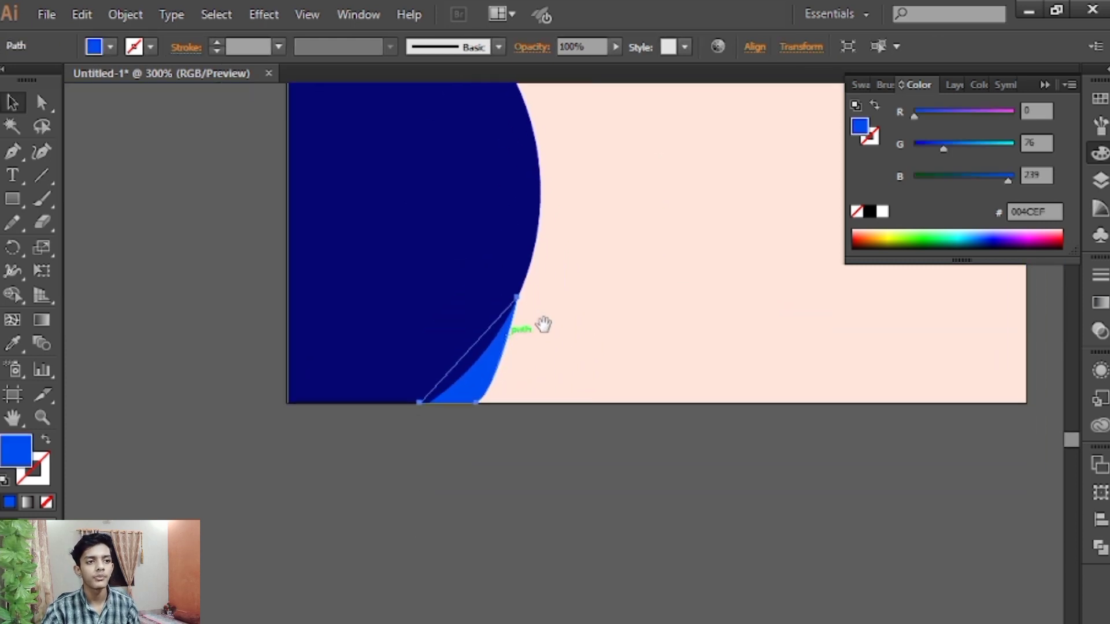
right_click(506, 341)
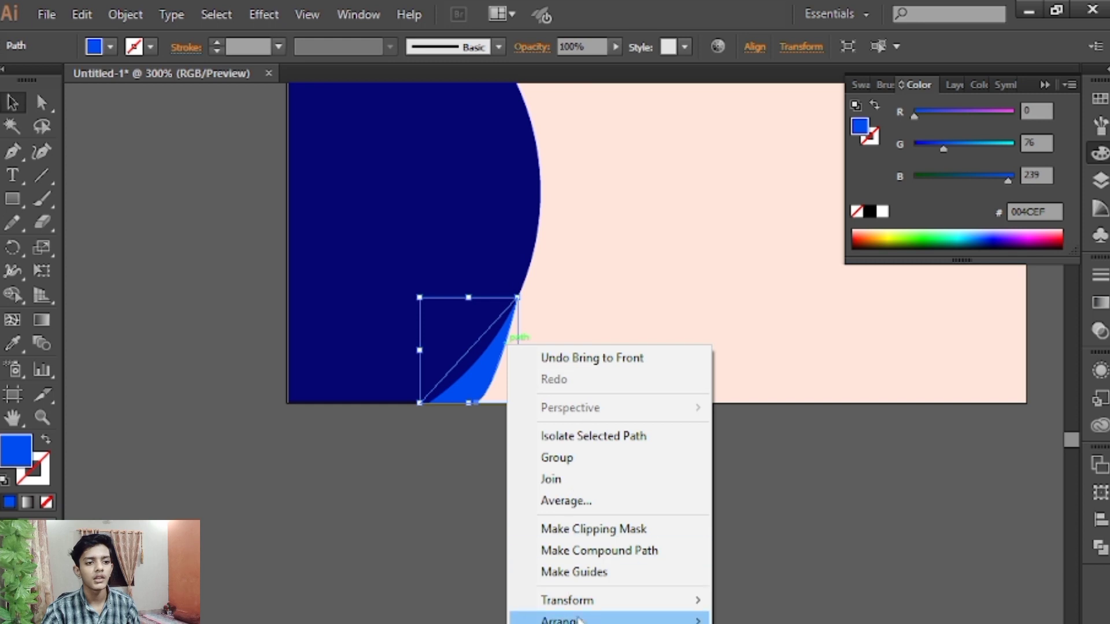
mouse_move(589, 600)
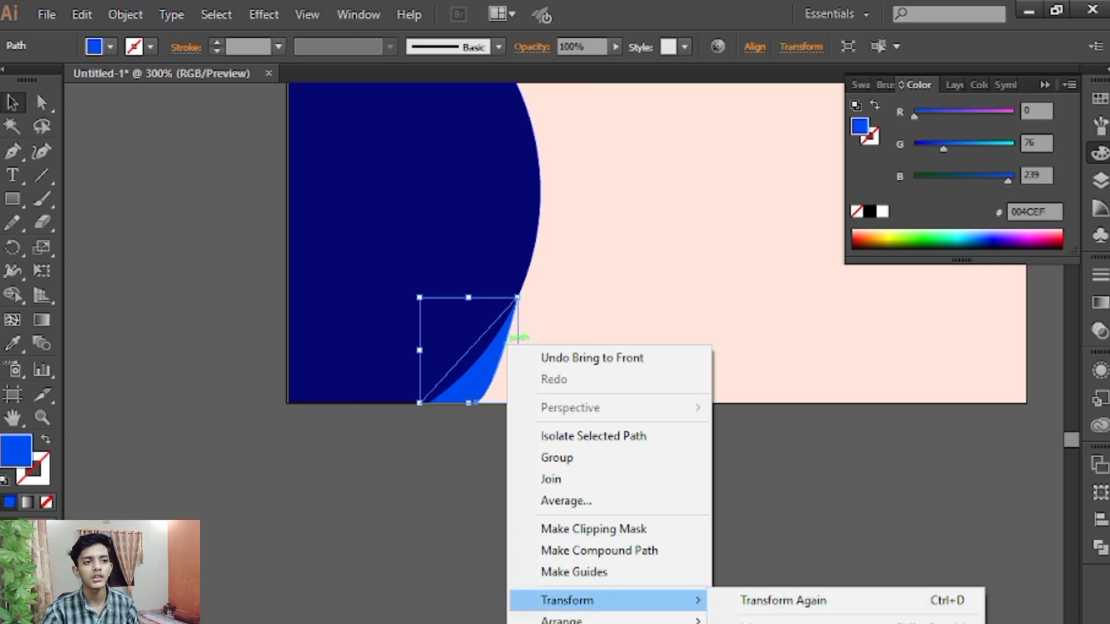
left_click(780, 621)
left_click(743, 381)
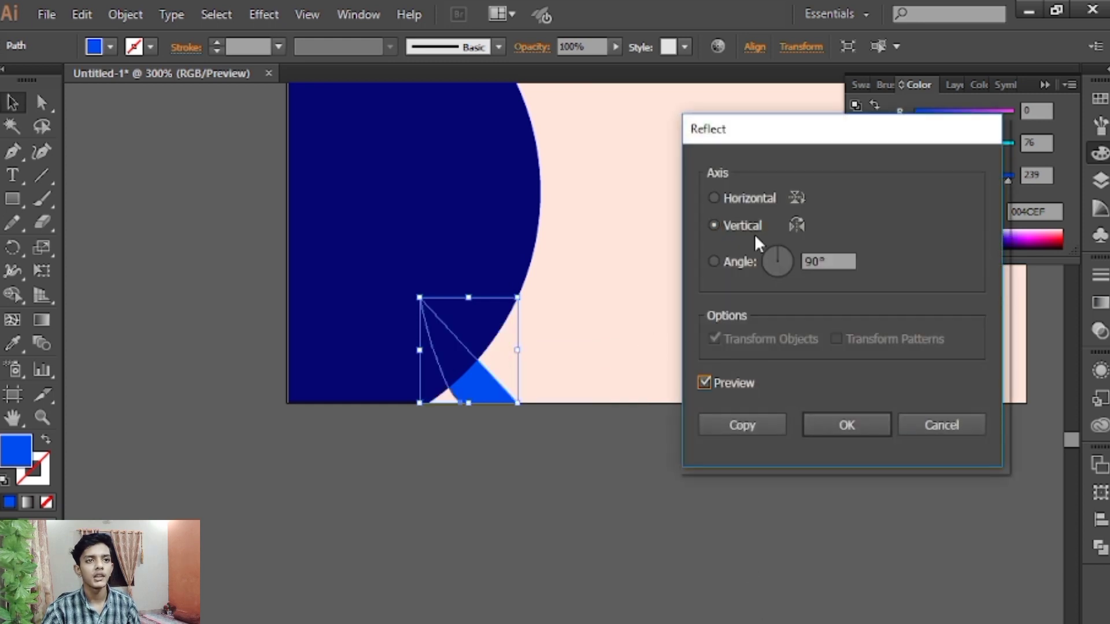
left_click(730, 200)
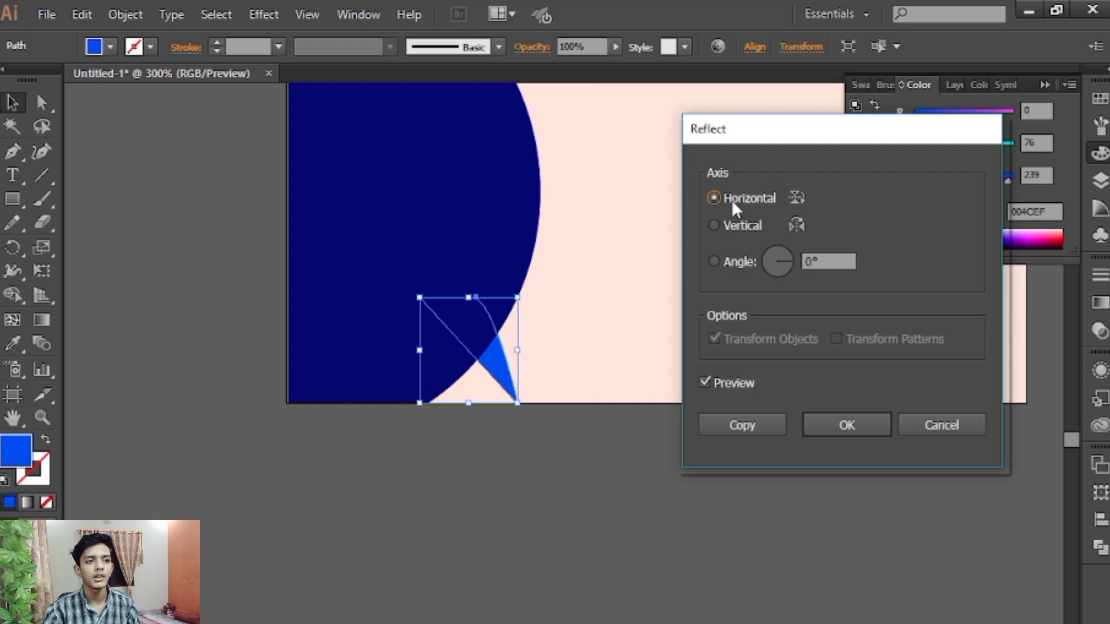
left_click(748, 425)
Step: Move the mirrored blue accent up to the navy circle's top edge
scroll(701, 349, "up", 3)
scroll(636, 404, "up", 1)
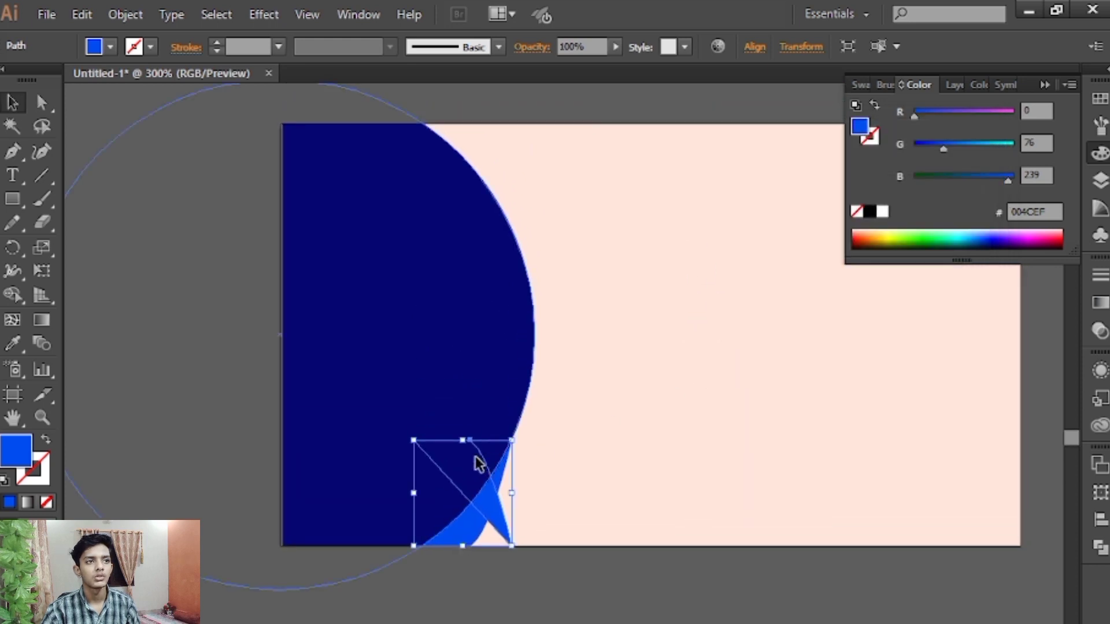
left_click_drag(478, 462, 520, 240)
key("ctrl+z")
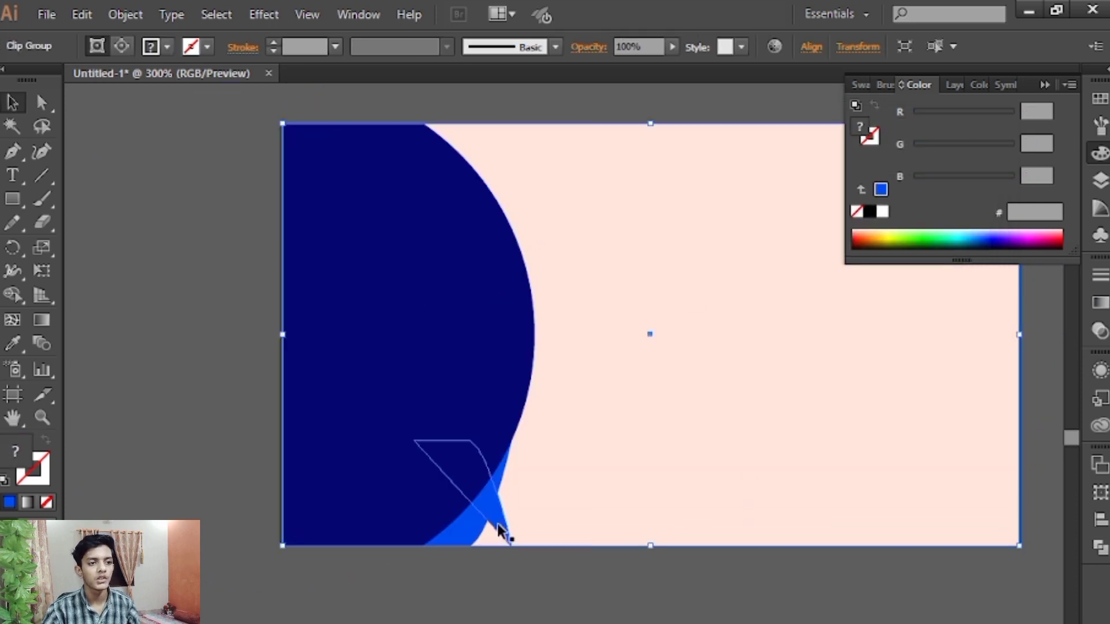
left_click(499, 529)
mouse_move(510, 514)
left_mouse_down()
mouse_move(508, 462)
mouse_move(558, 203)
left_mouse_up()
left_click(558, 563)
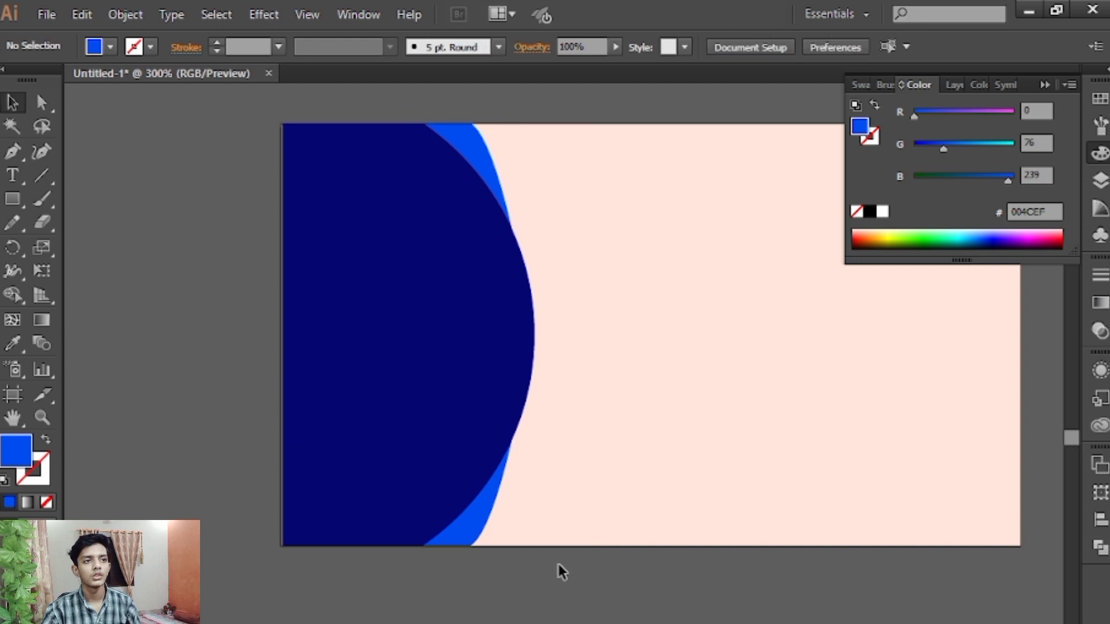
Step: Select all the card artwork and group it with Ctrl+G
left_click(1045, 85)
left_click_drag(1019, 211, 993, 197)
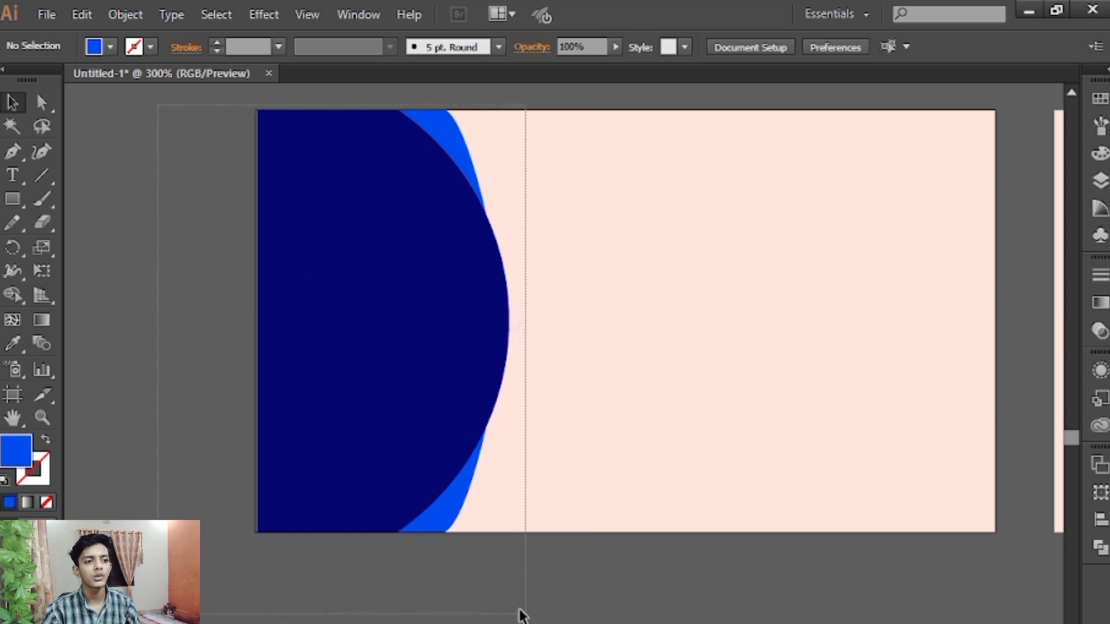
key("ctrl+a")
key("a")
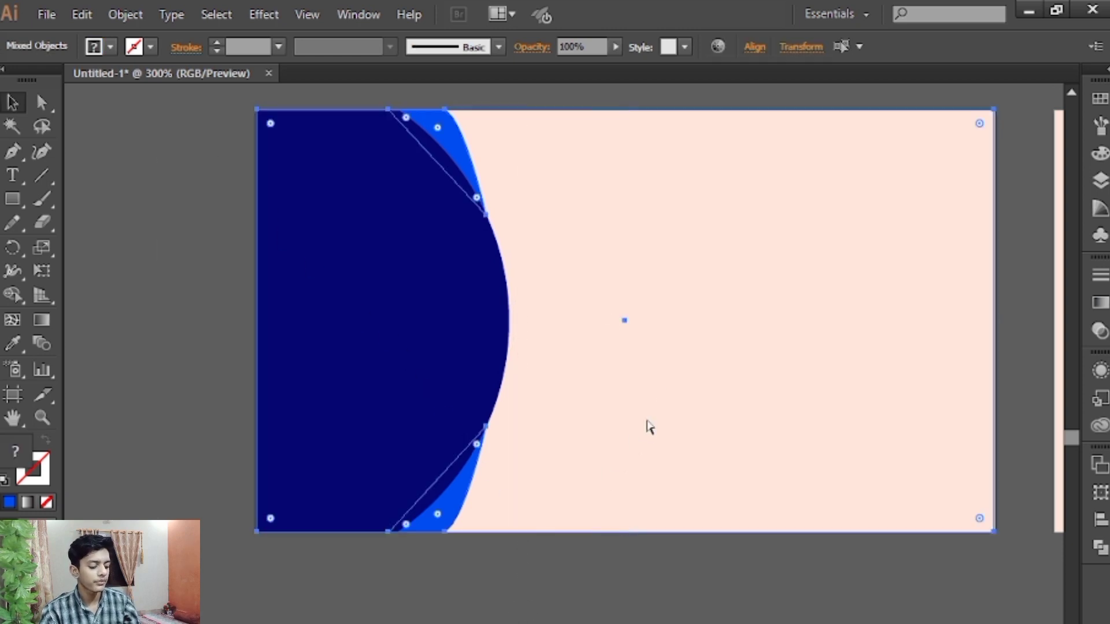
key("ctrl+g")
key("v")
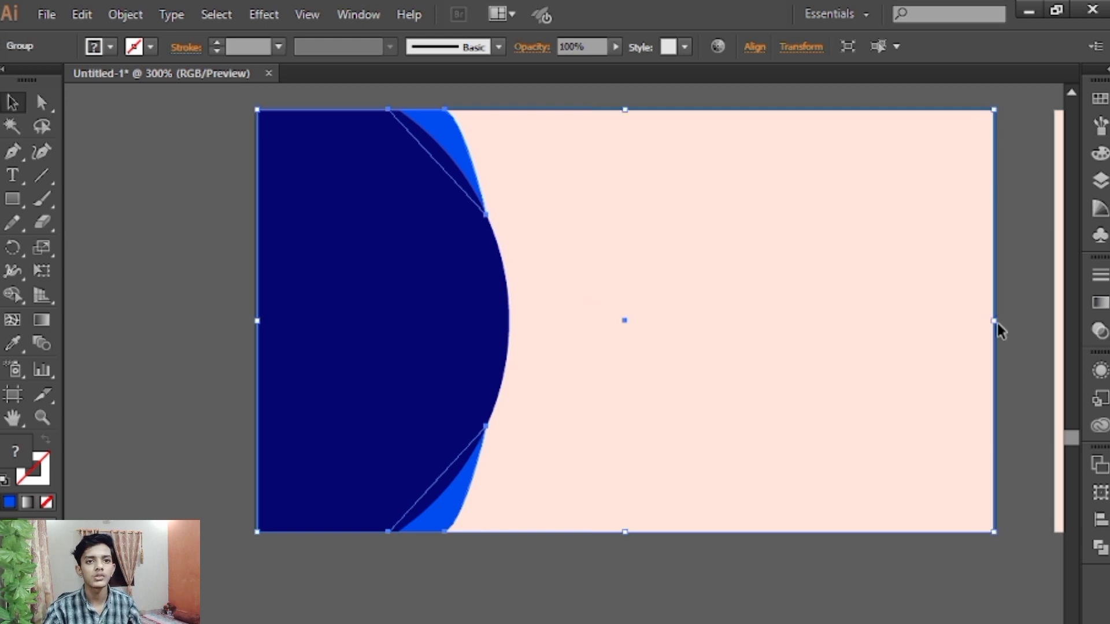
Step: Stretch the grouped artwork slightly wider to the right
left_click_drag(998, 325, 1056, 333)
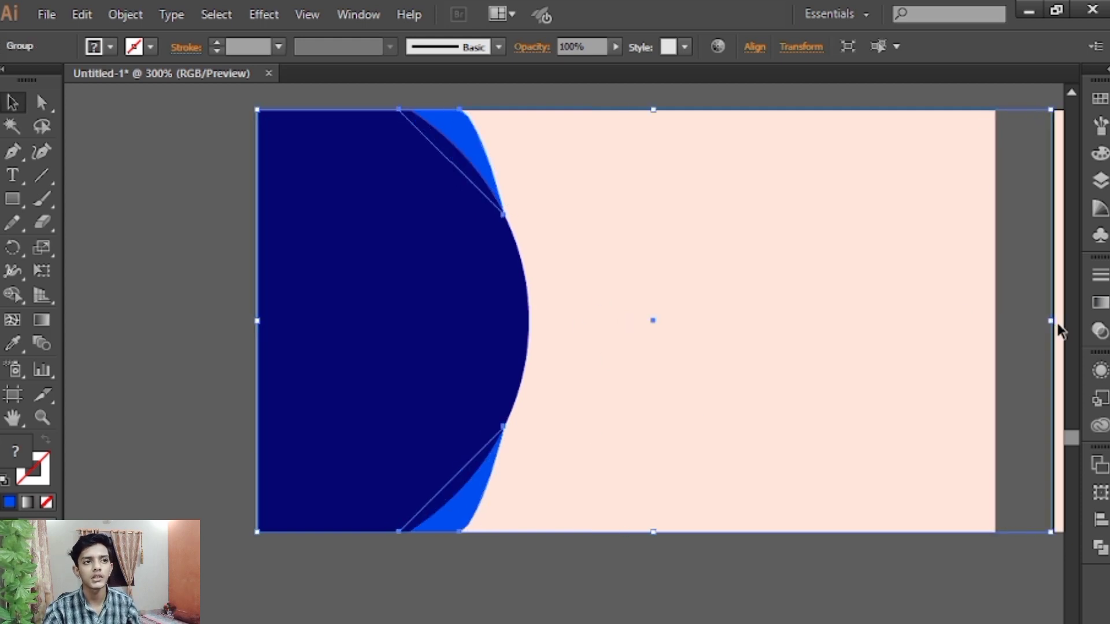
left_click(700, 577)
left_click_drag(731, 570, 690, 553)
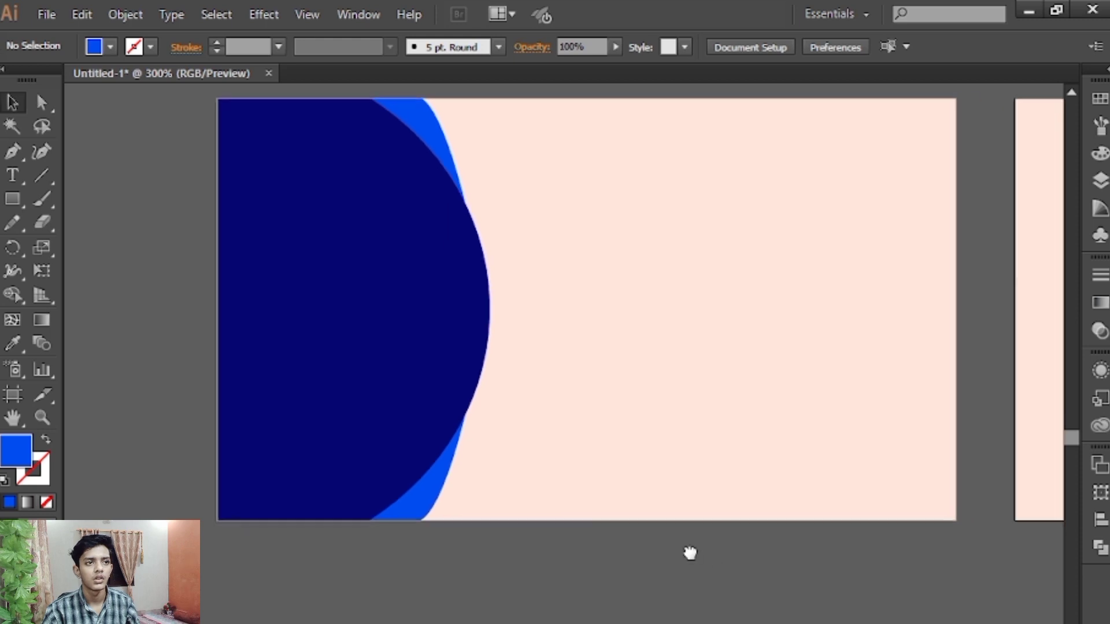
left_click_drag(572, 334, 575, 352)
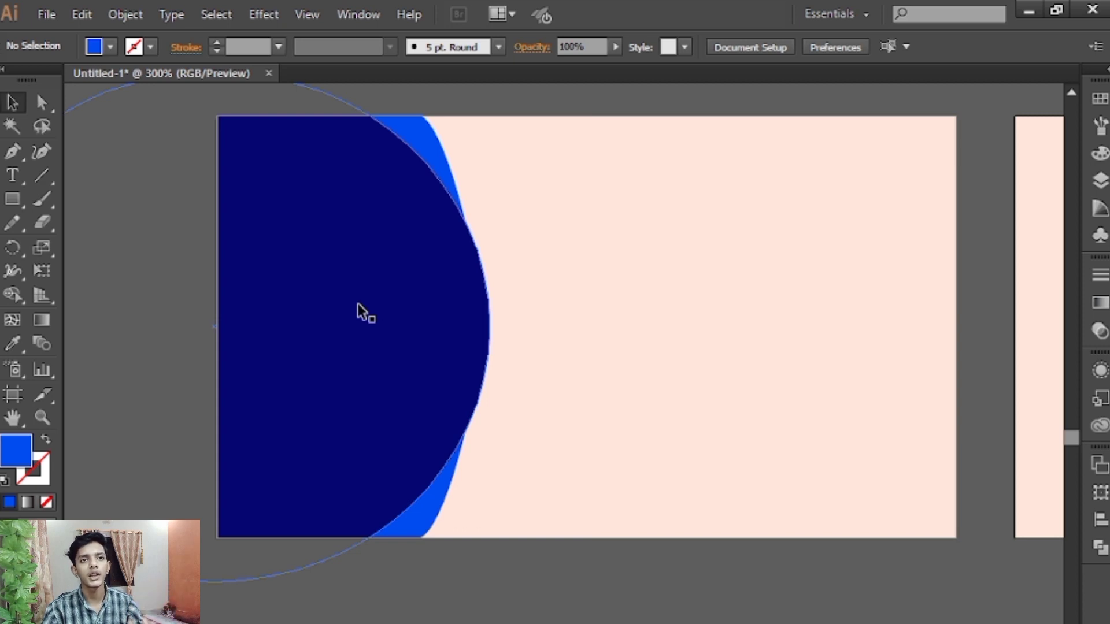
Step: Draw a small square near the card's top-right and fill it with the circle's navy
left_click(19, 203)
left_click_drag(585, 307, 387, 317)
key("ctrl+equal")
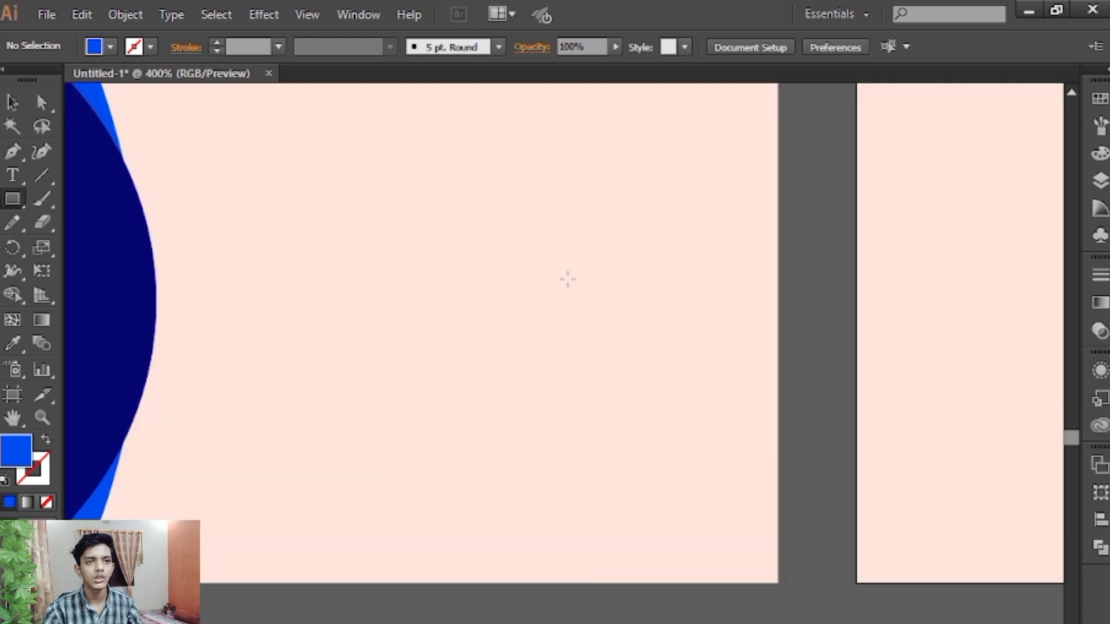
left_click_drag(568, 280, 490, 327)
left_click_drag(605, 199, 631, 221)
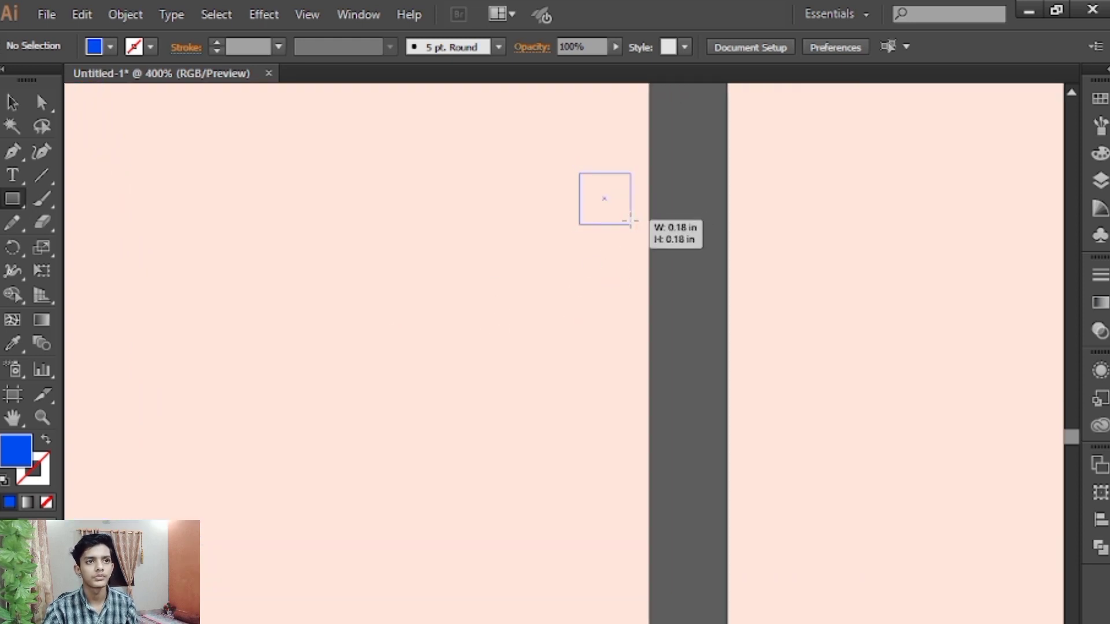
left_click_drag(221, 223, 633, 206)
left_click(23, 338)
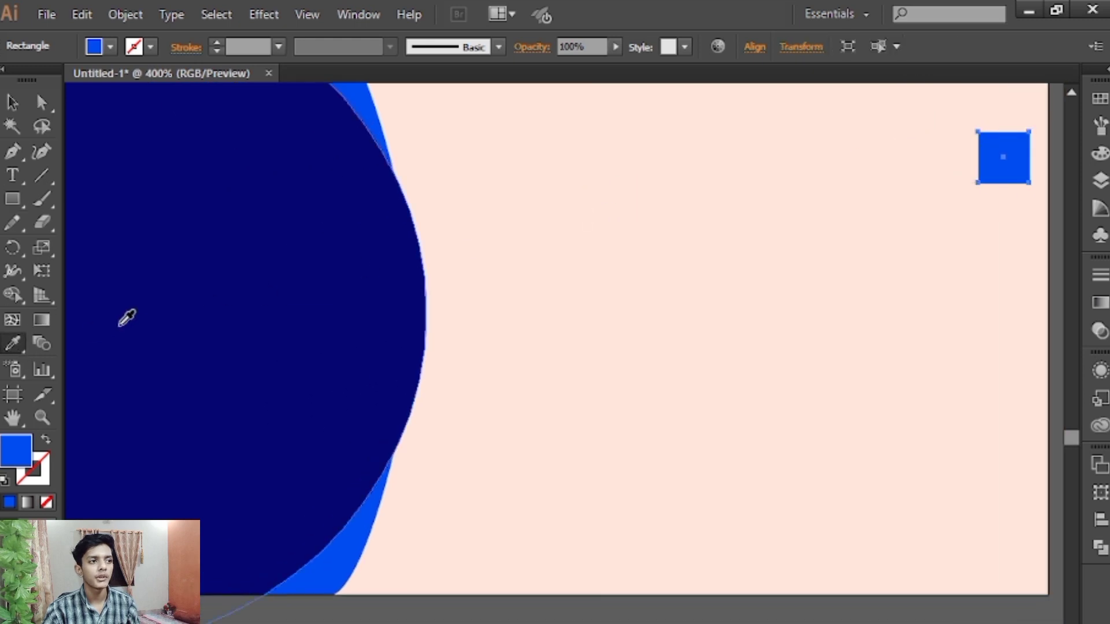
left_click(207, 299)
Step: Duplicate the navy square straight down repeatedly to build a vertical column of squares
left_click_drag(652, 327, 412, 393)
left_click(12, 102)
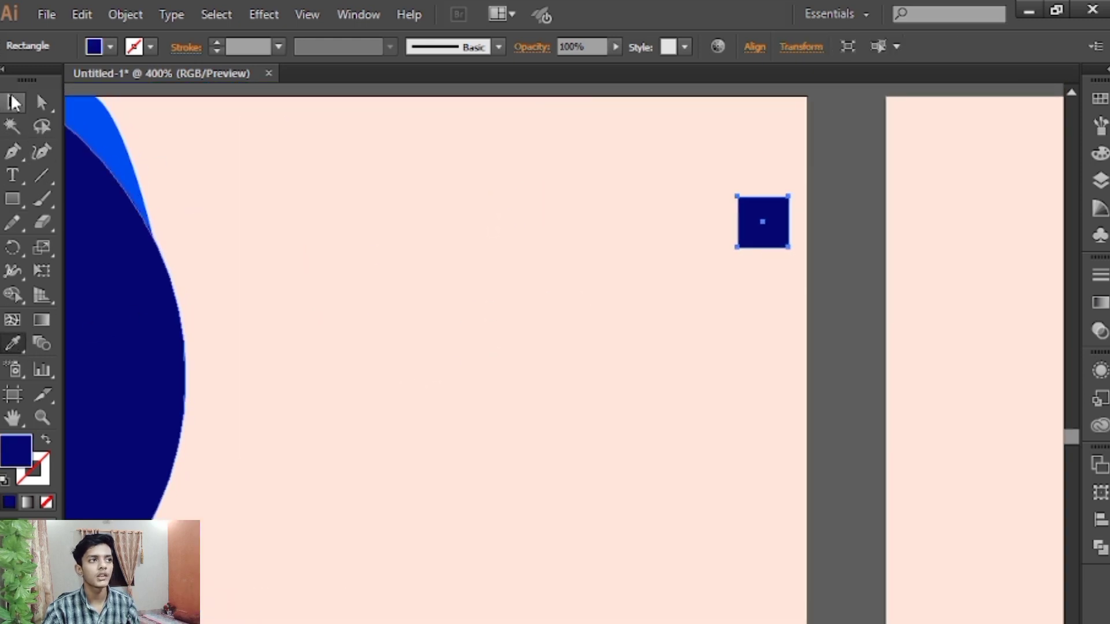
left_click_drag(765, 238, 763, 281)
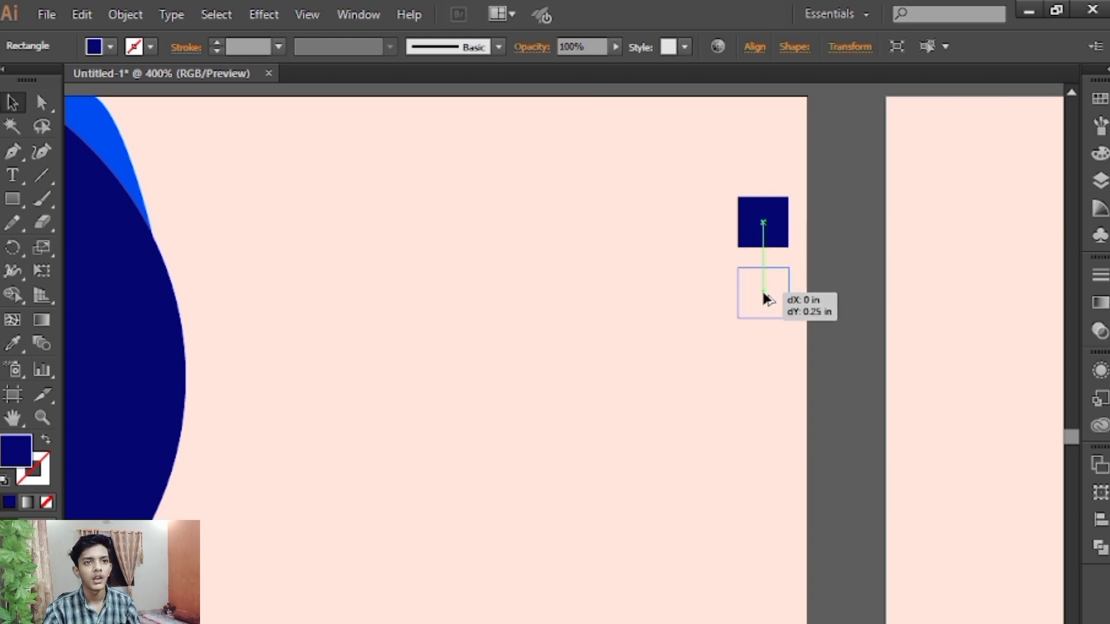
left_click_drag(763, 281, 763, 295)
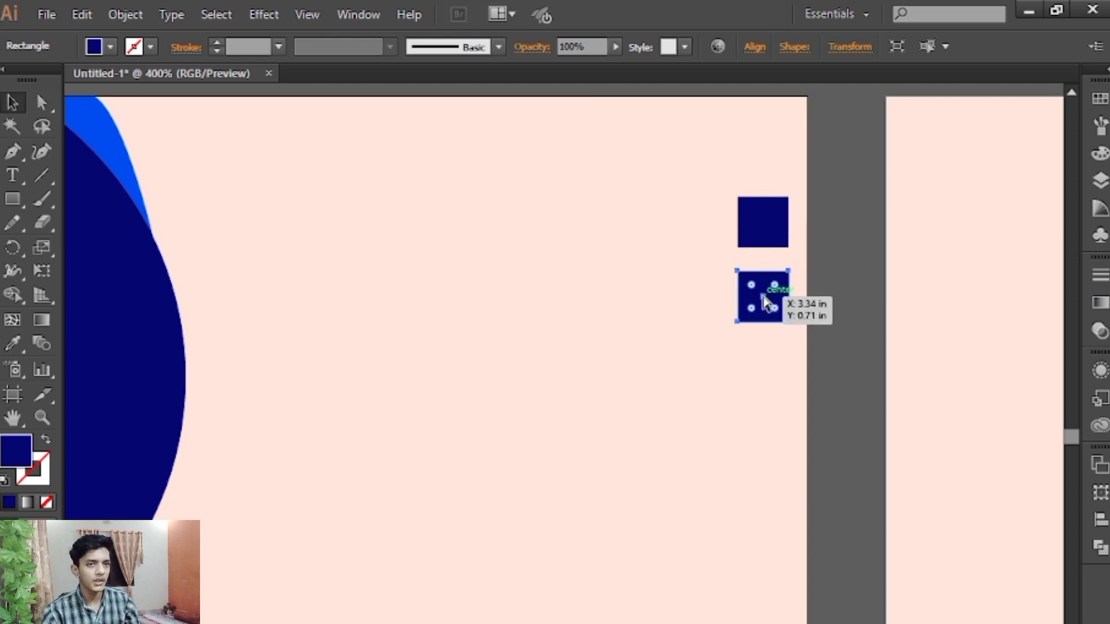
key("ctrl+d")
key("ctrl+d")
left_click(832, 411)
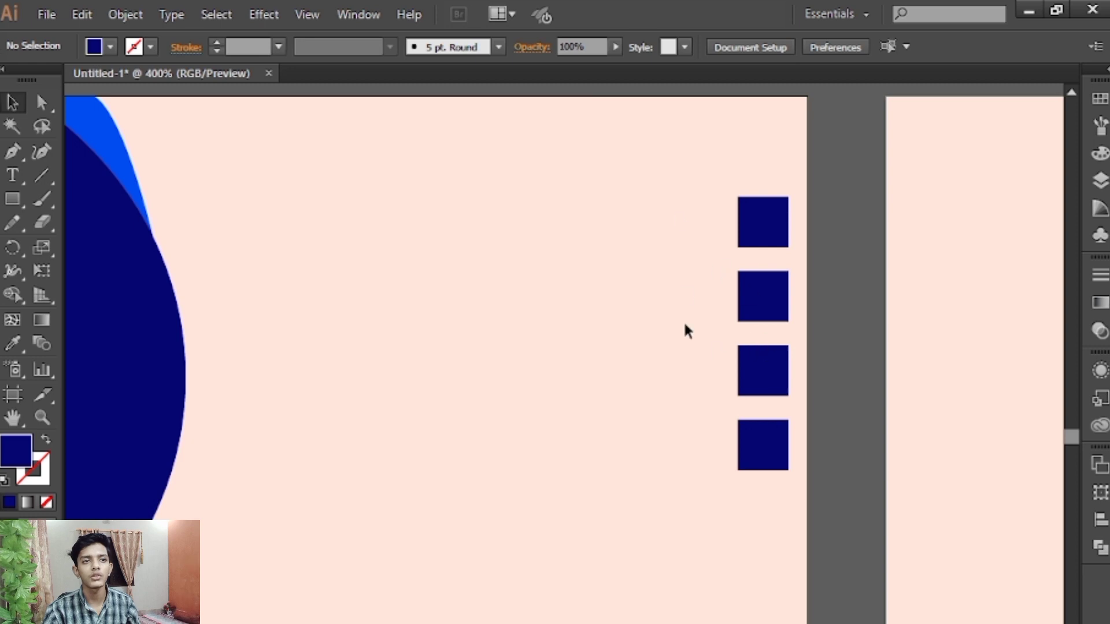
Step: Move all four navy squares lower on the card, then zoom out to both card sides
left_click_drag(823, 301, 879, 526)
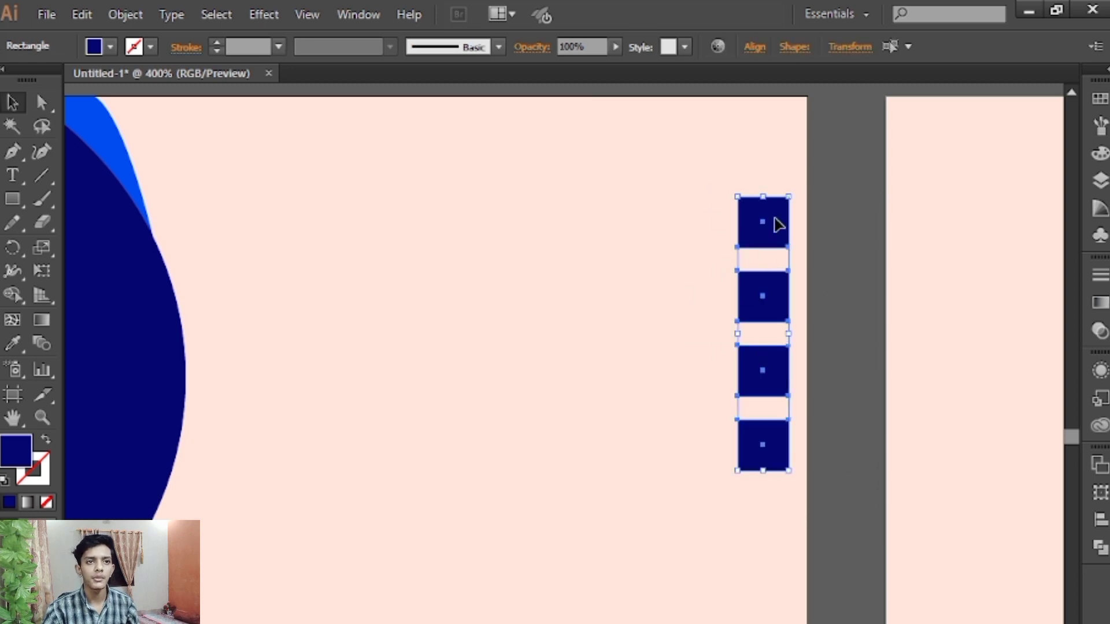
left_click_drag(777, 224, 779, 251)
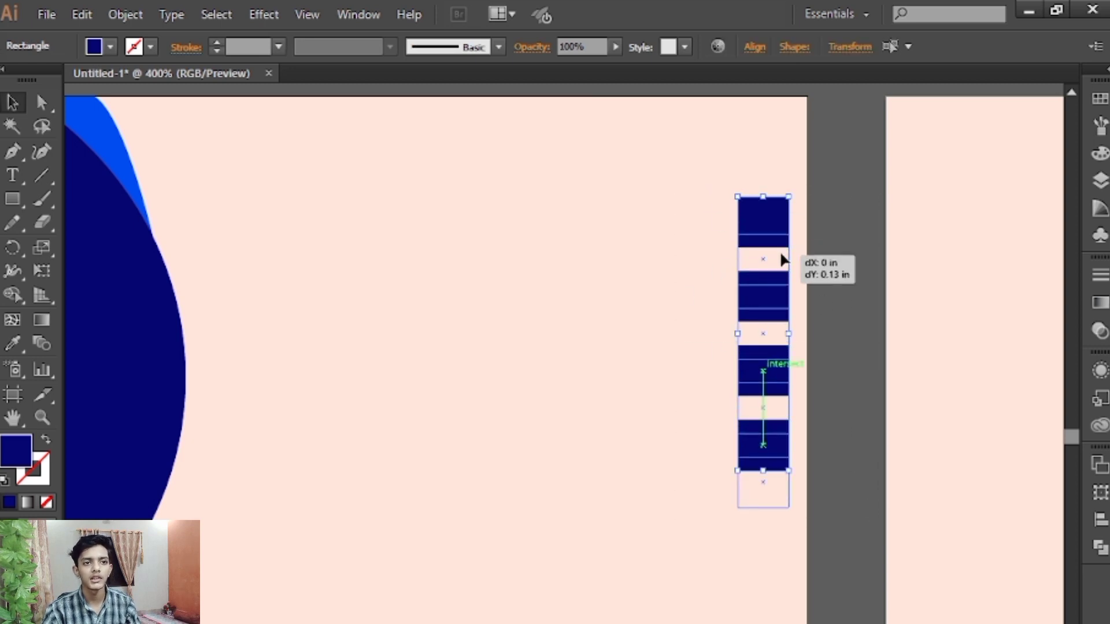
left_click(841, 388)
key("ctrl+minus")
key("ctrl+minus")
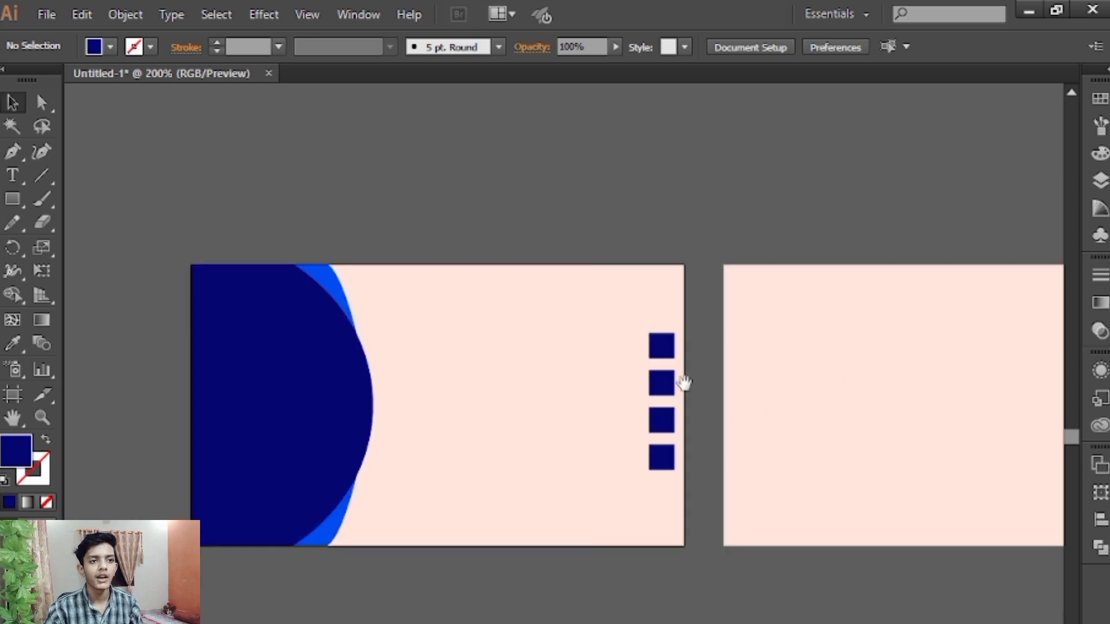
left_click_drag(683, 381, 527, 366)
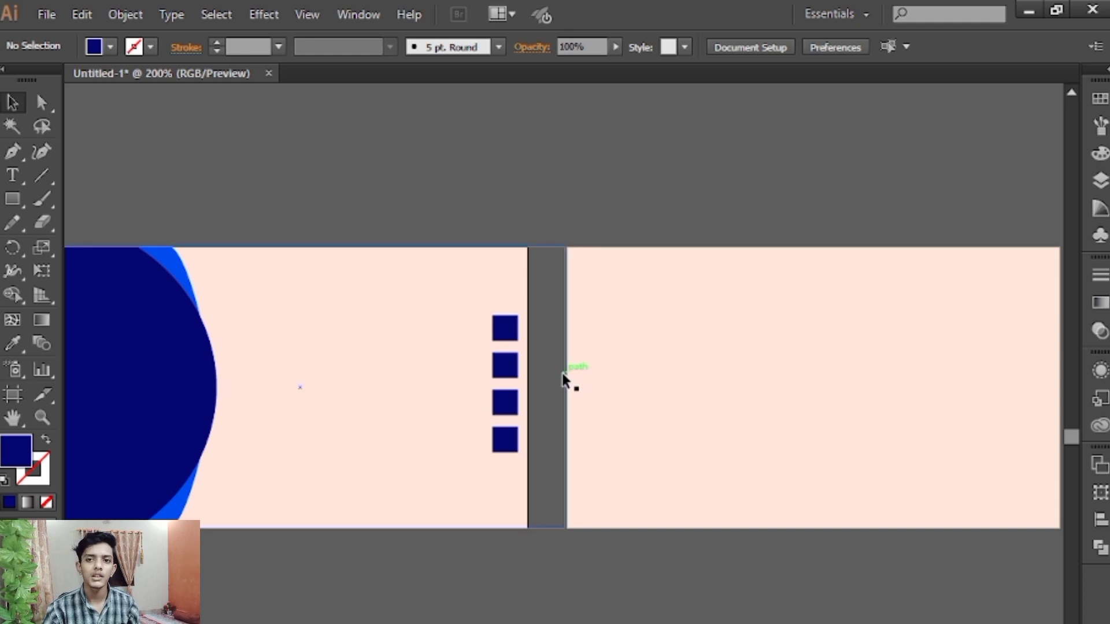
left_click_drag(499, 416, 601, 386)
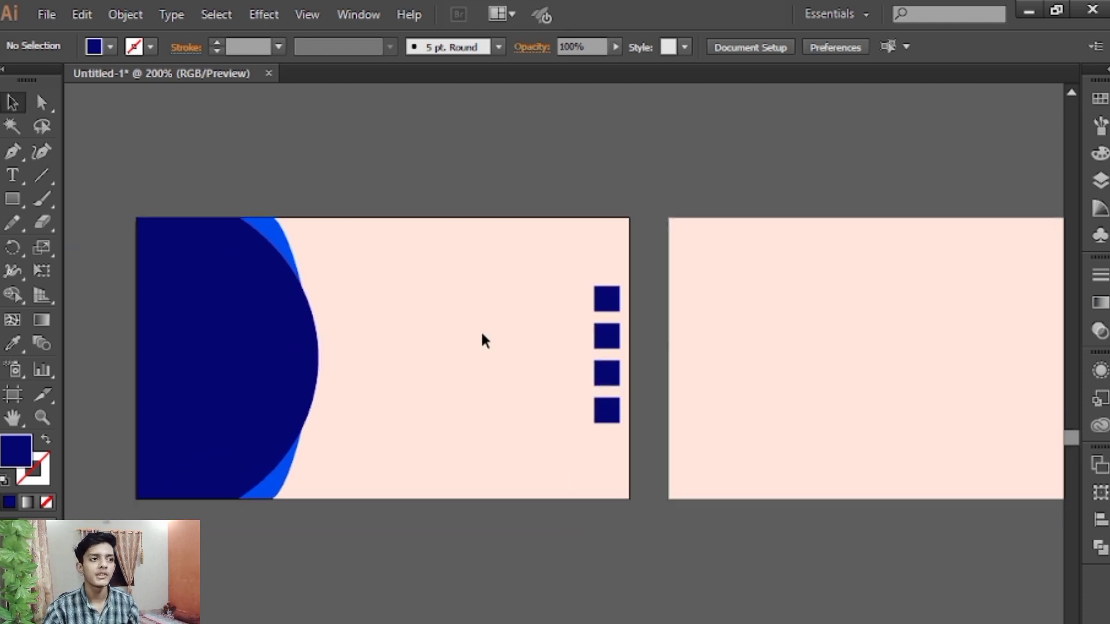
Step: Load the contact icons, QR code and channel logo files and view each document
left_click(47, 14)
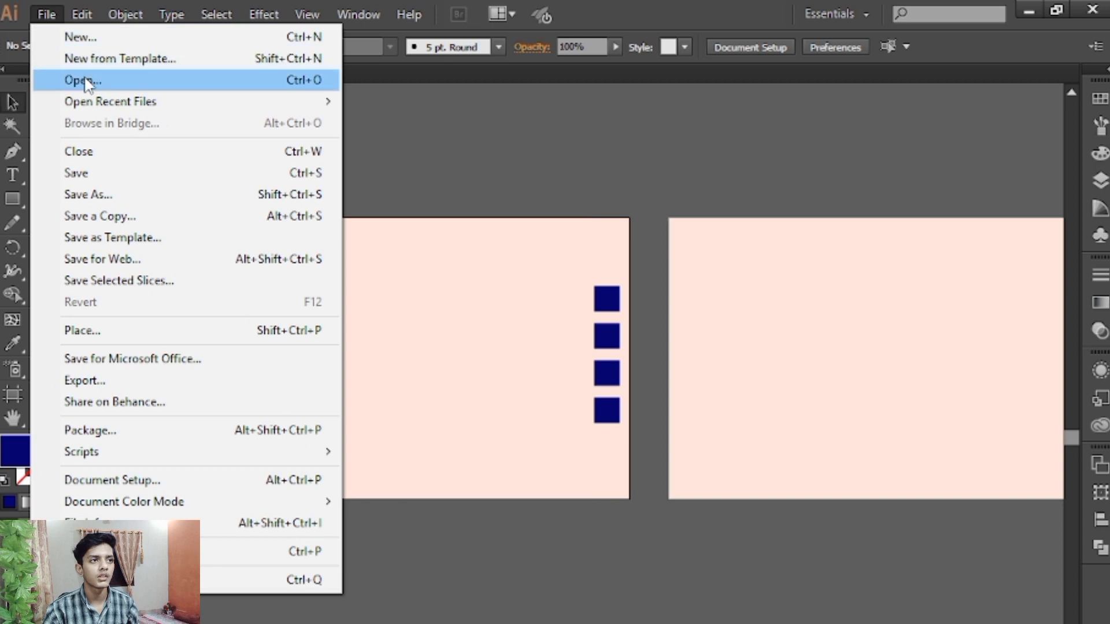
key("Escape")
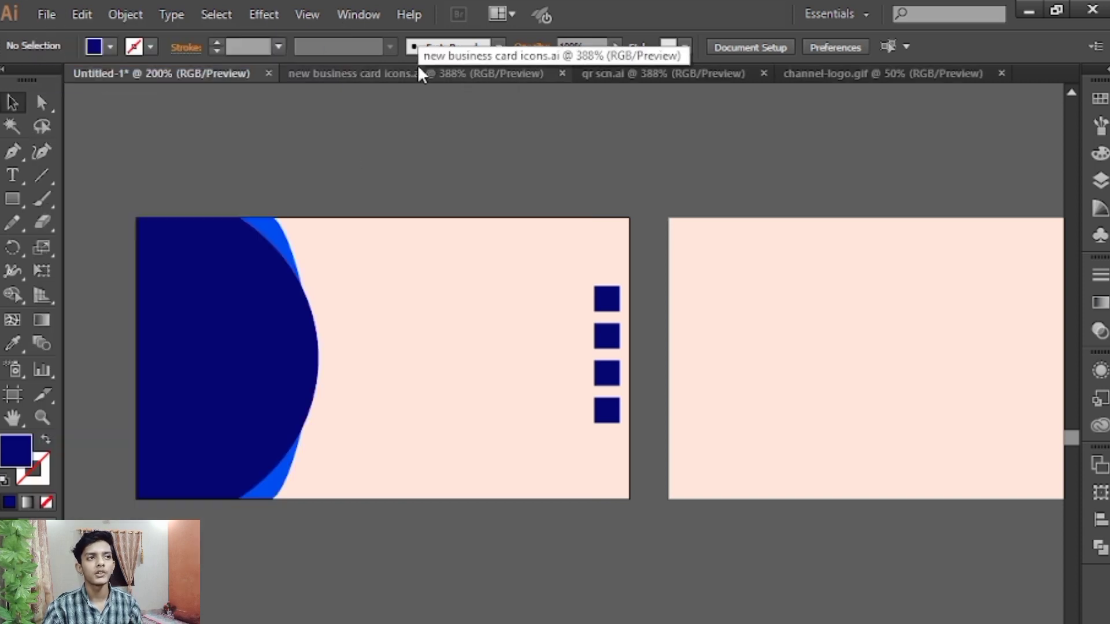
left_click(419, 73)
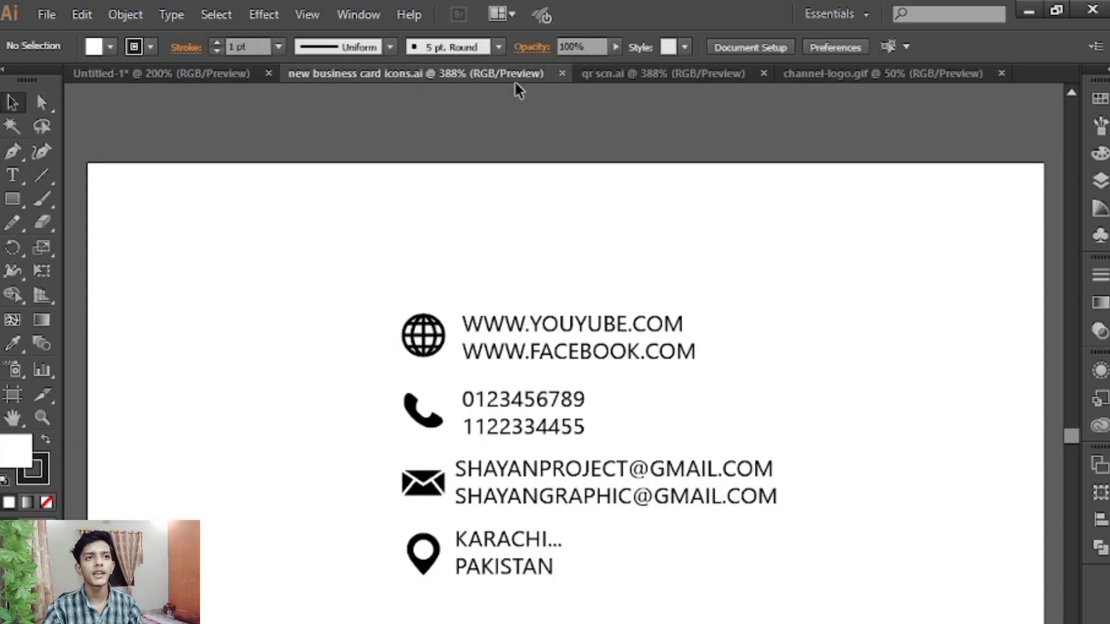
left_click(659, 75)
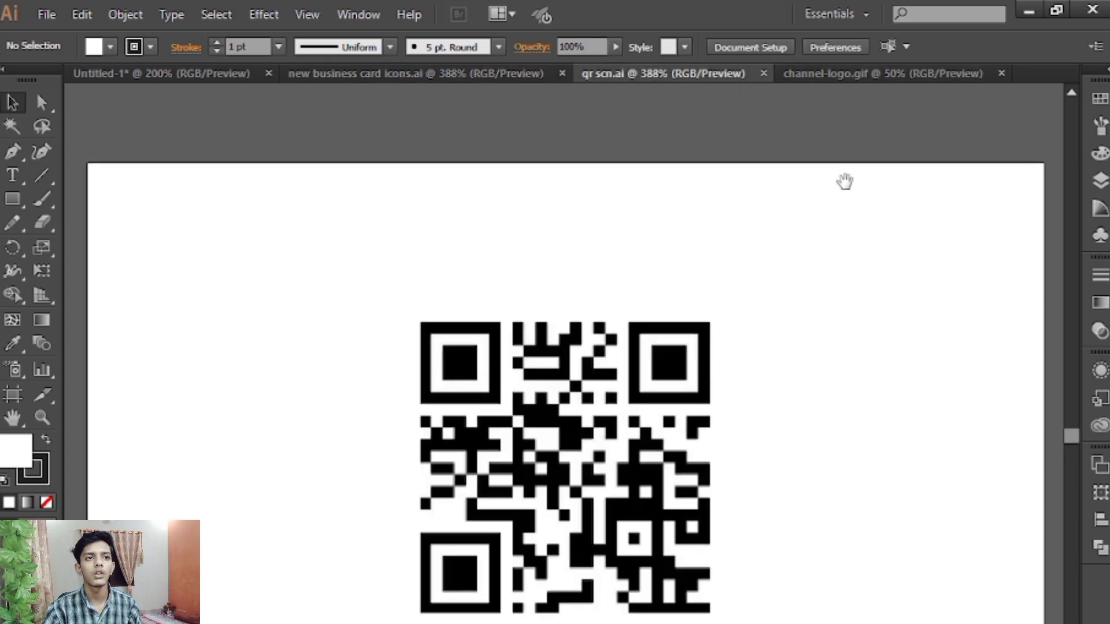
scroll(836, 110, "down", 1)
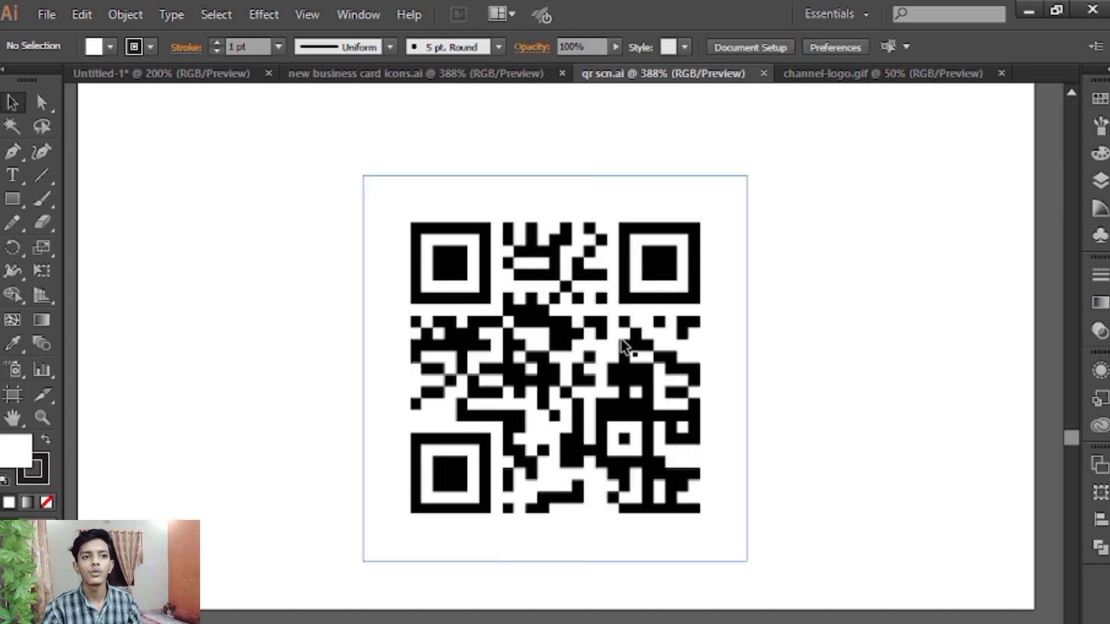
left_click(861, 74)
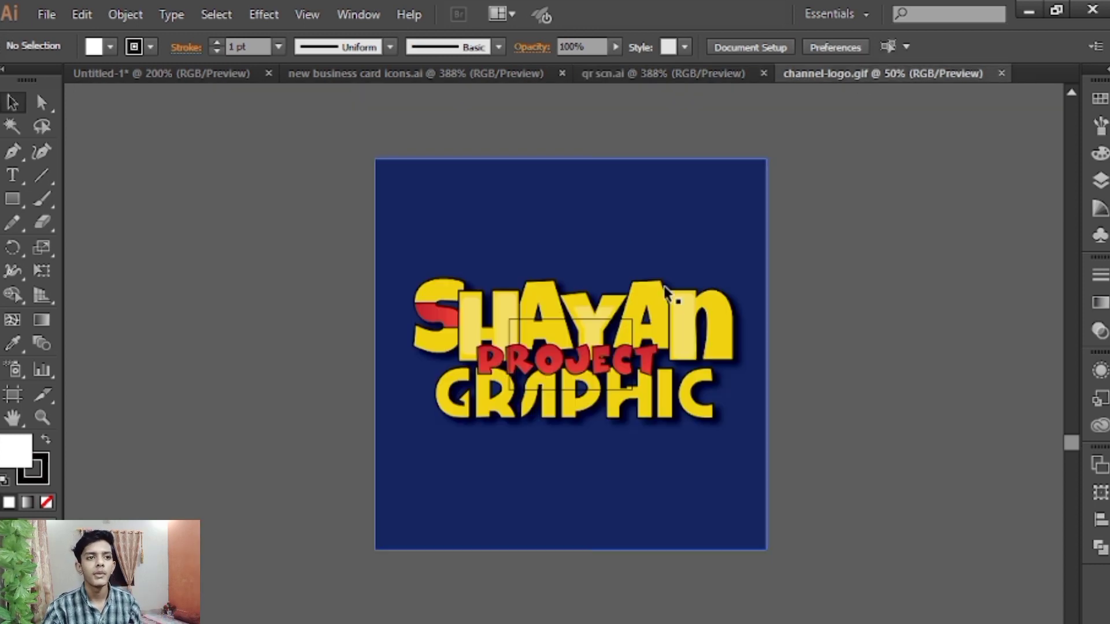
Step: Copy the contact icons and text block from the icons document onto the card front
left_click(94, 74)
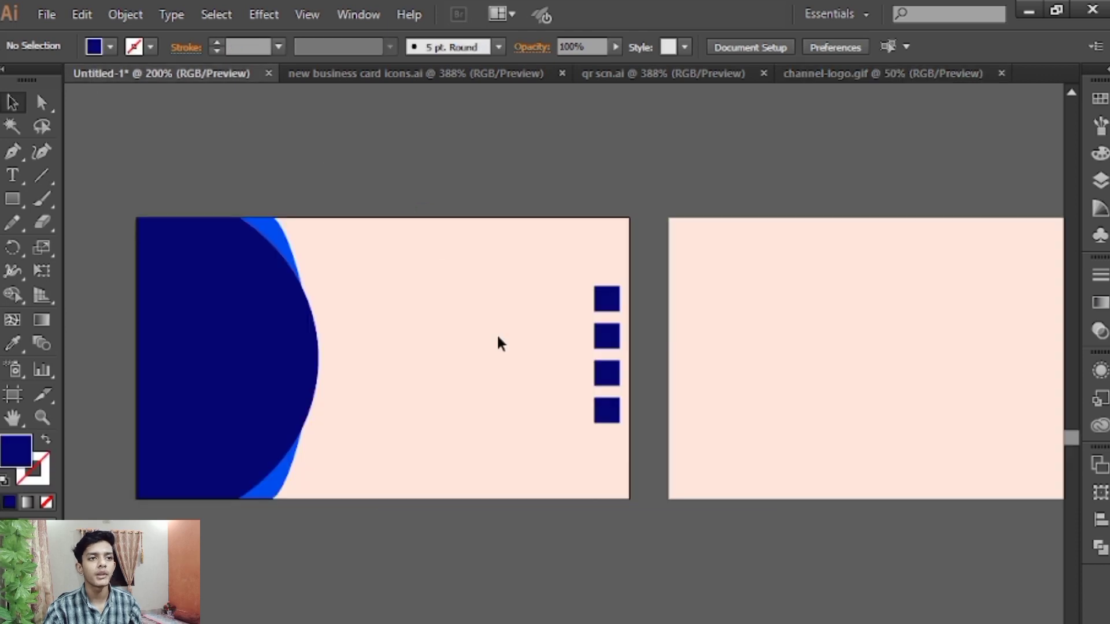
left_click(412, 76)
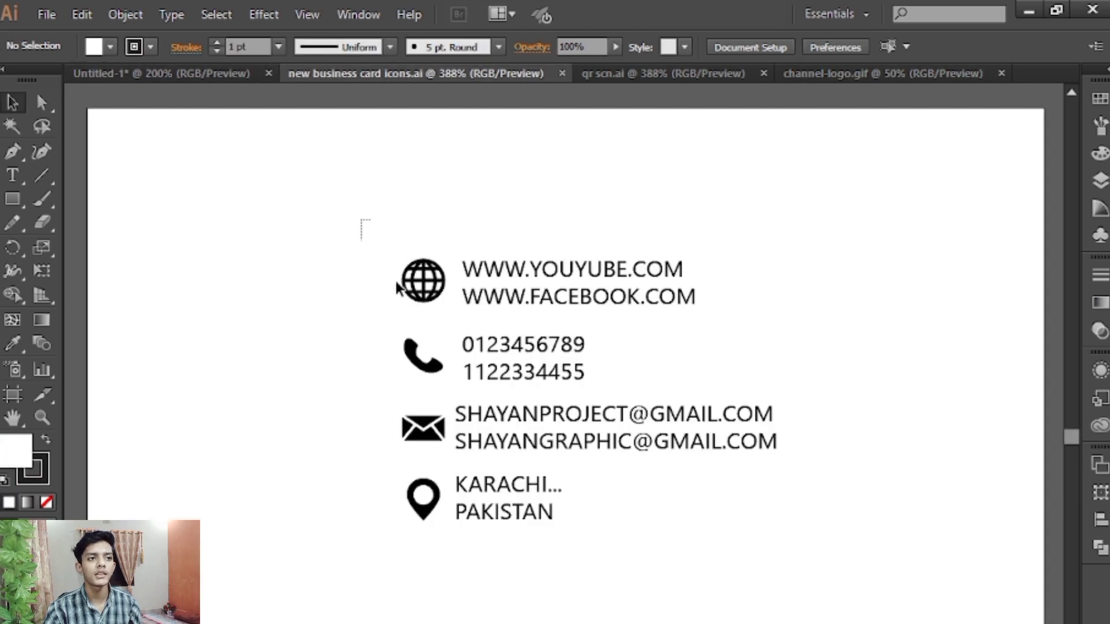
left_click_drag(395, 281, 659, 590)
mouse_move(414, 243)
left_mouse_down()
mouse_move(526, 324)
mouse_move(508, 342)
mouse_move(504, 319)
left_mouse_up()
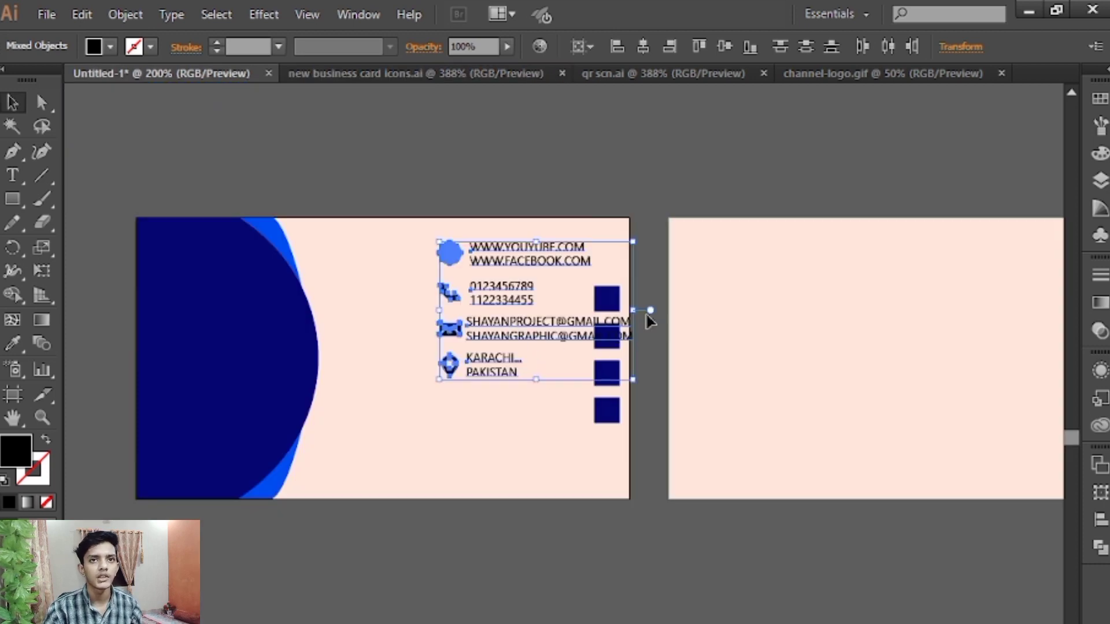
left_click(1100, 153)
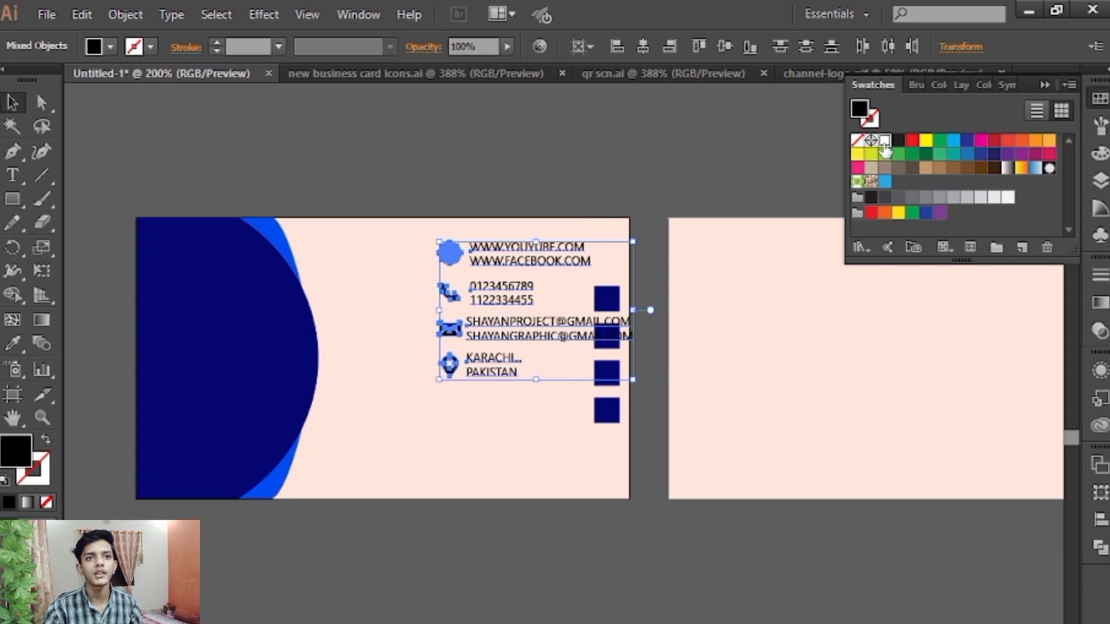
Step: Colour the contact block black and move its rows down beside the navy squares
left_click(884, 141)
left_click(1053, 87)
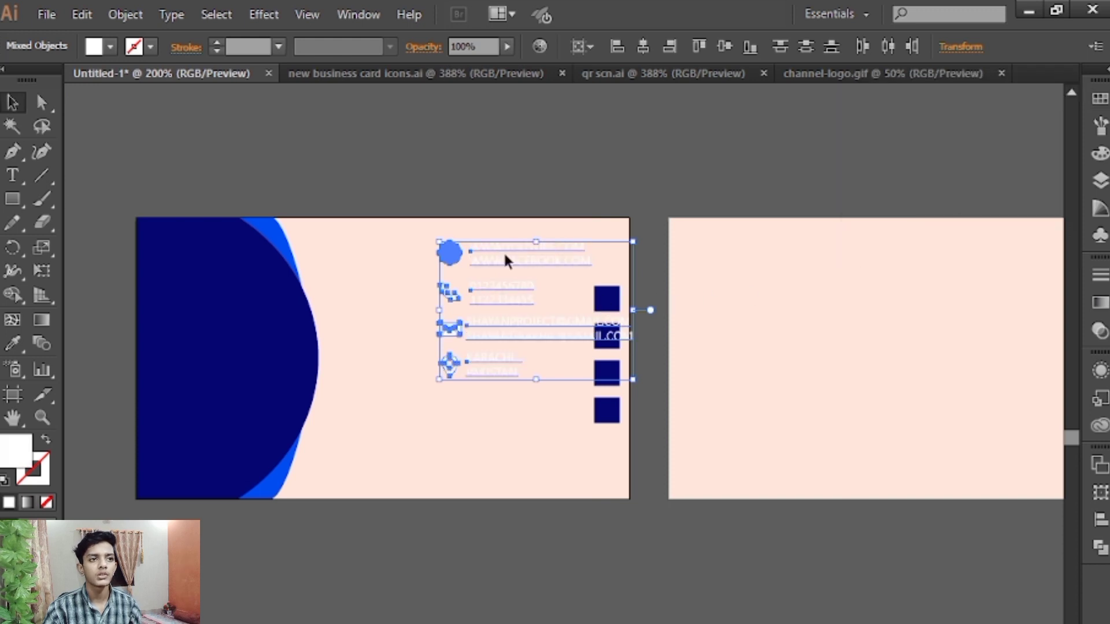
left_click(1104, 99)
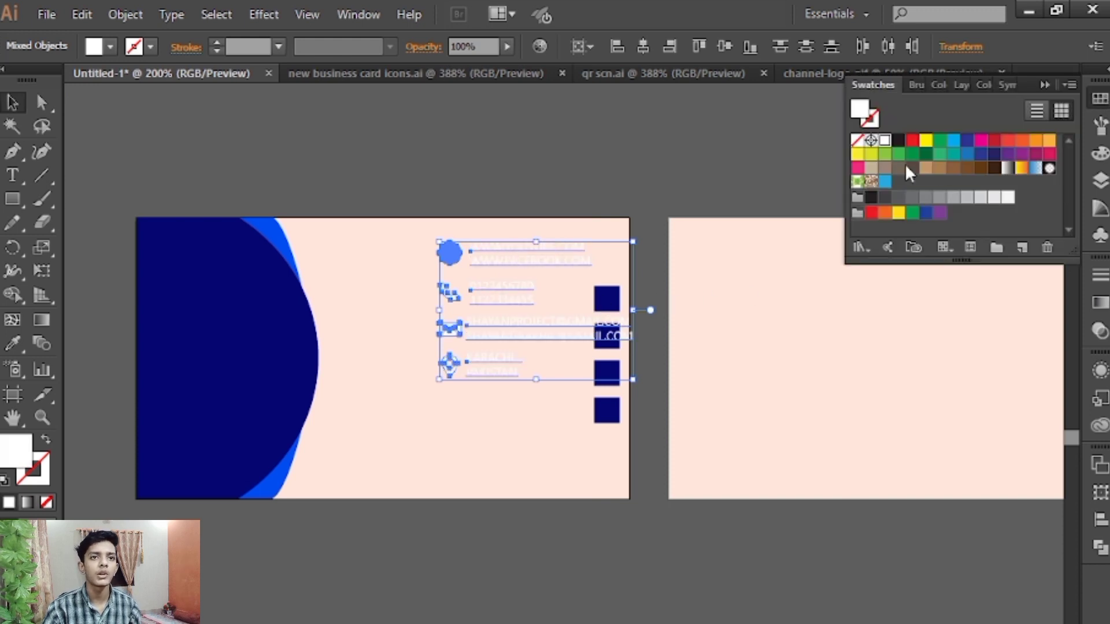
left_click(1100, 153)
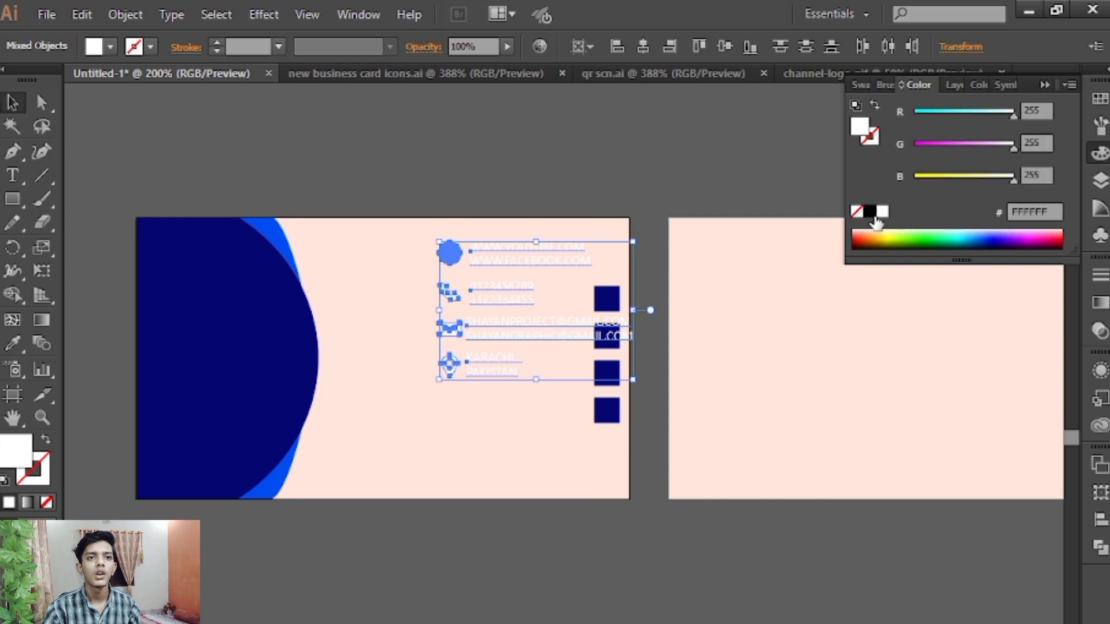
left_click(869, 212)
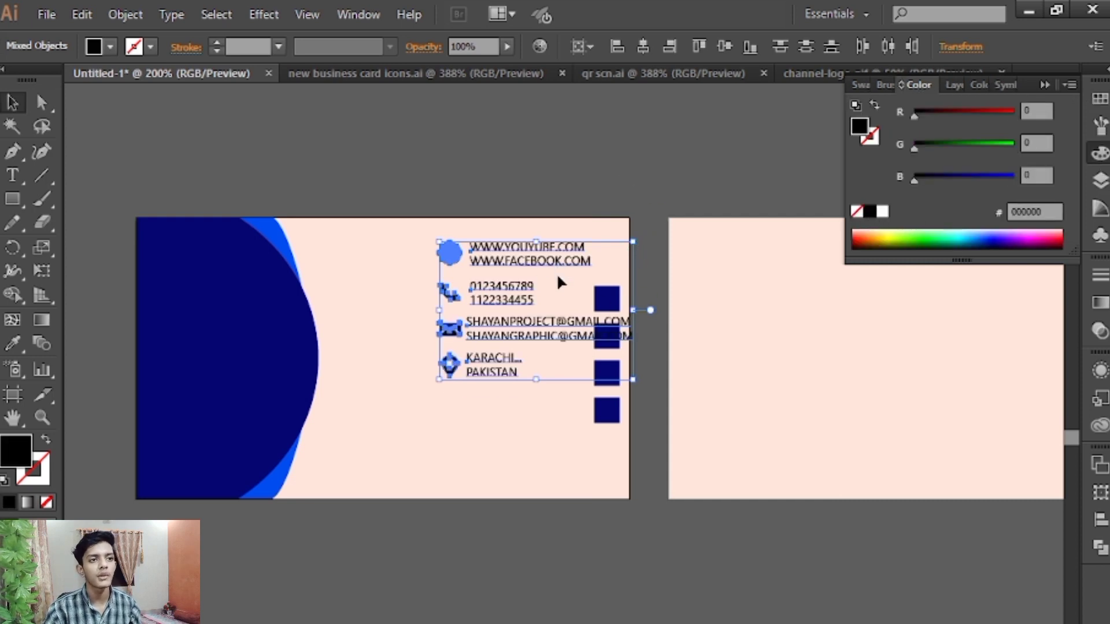
left_click_drag(558, 279, 557, 313)
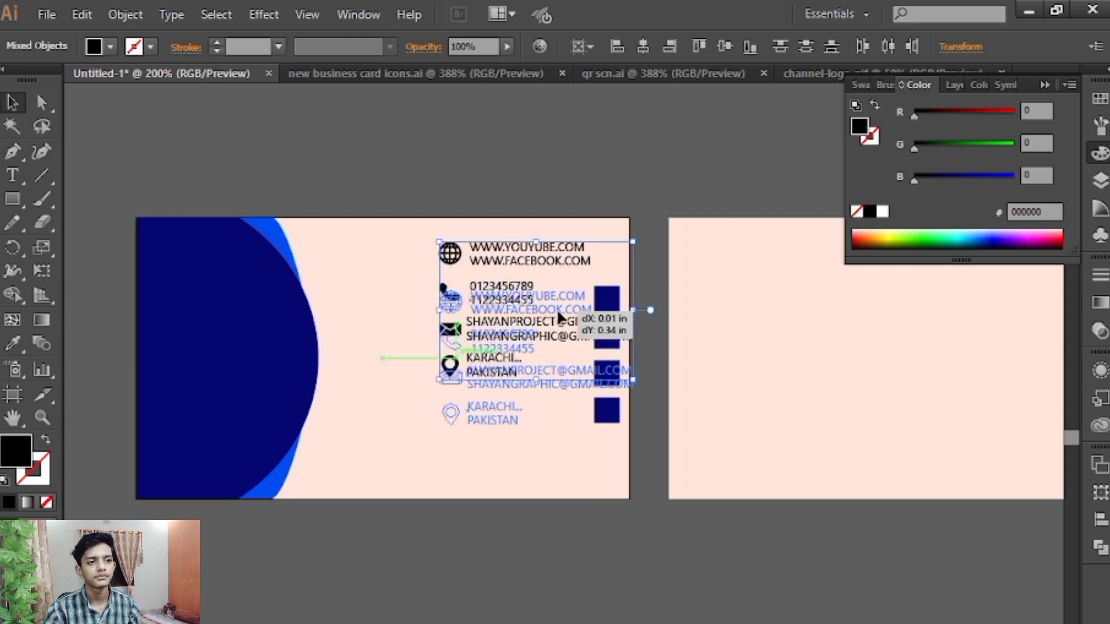
left_click_drag(556, 308, 556, 307)
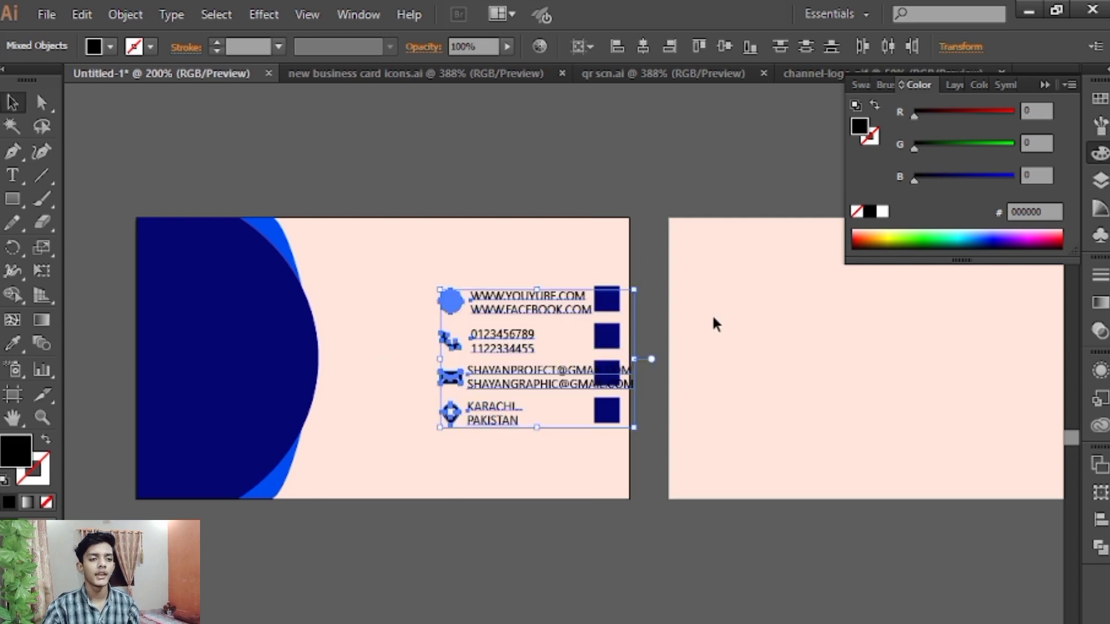
key("ctrl+plus")
key("ctrl+plus")
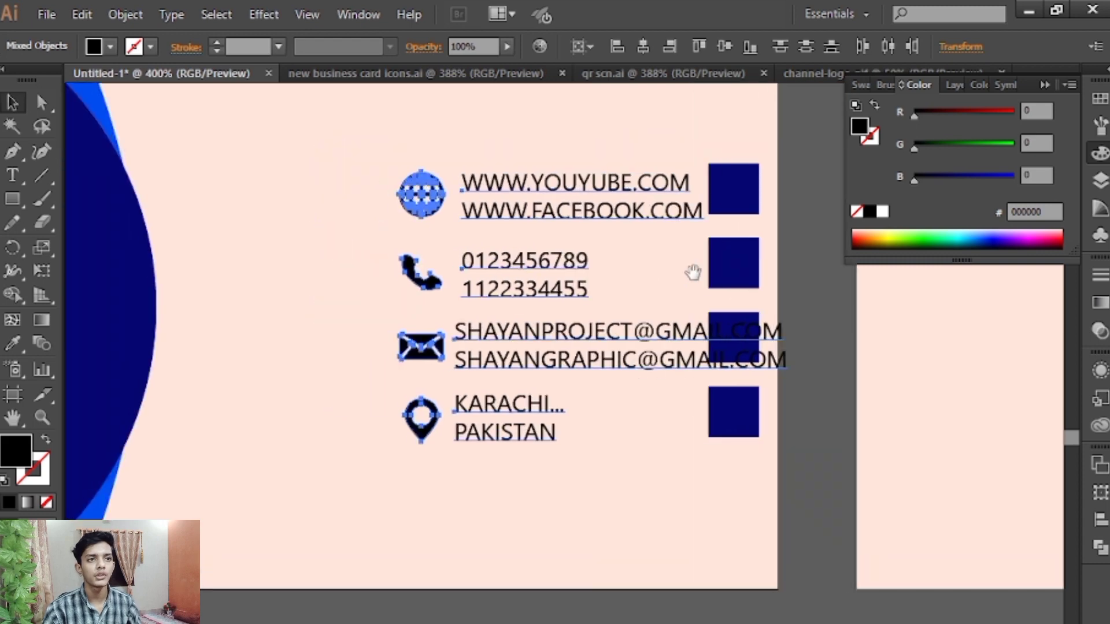
left_click(1045, 85)
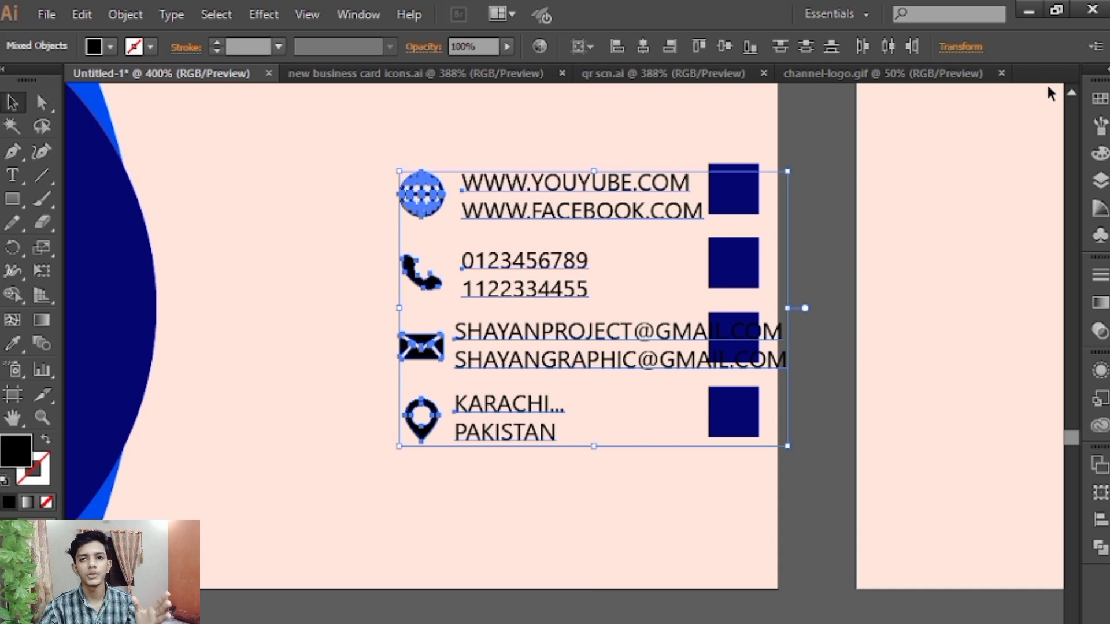
left_click(834, 165)
Step: Move the globe, phone, mail and pin icons into the navy squares, with text beside each
mouse_move(421, 193)
left_mouse_down()
mouse_move(656, 218)
mouse_move(732, 190)
left_mouse_up()
left_click_drag(421, 272, 739, 269)
left_click_drag(408, 362, 719, 354)
left_click_drag(421, 428, 732, 421)
left_click_drag(768, 347, 689, 347)
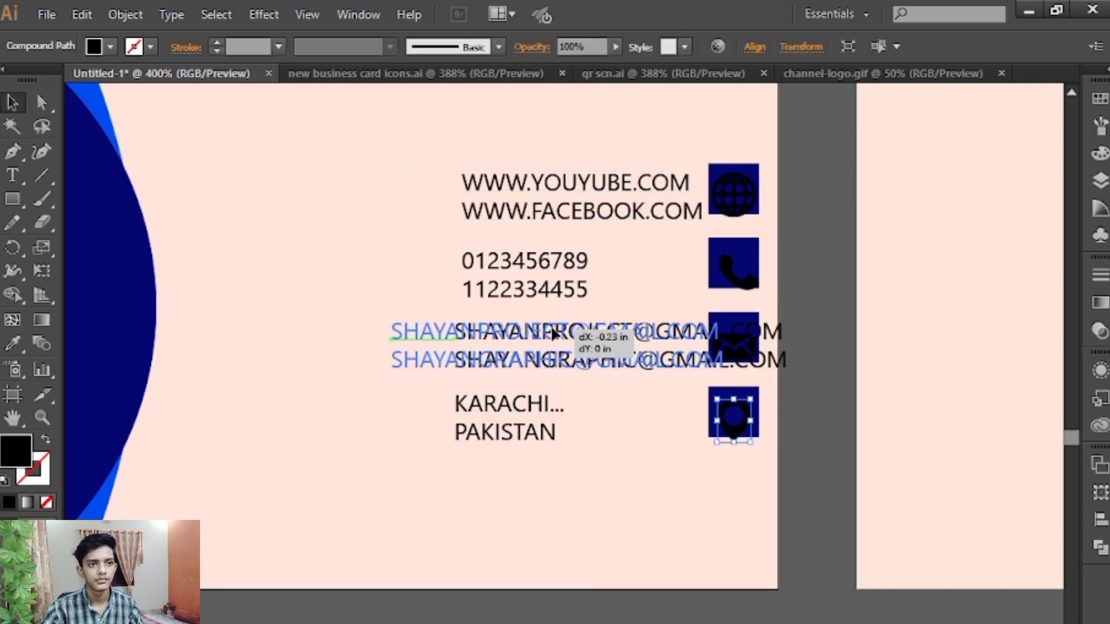
left_click_drag(528, 411, 652, 412)
left_click_drag(530, 275, 636, 274)
Step: Group the contact text and icons, shrink the group slightly, then ungroup it
left_click(757, 282)
left_click(746, 208, "shift")
left_click(734, 341, "shift")
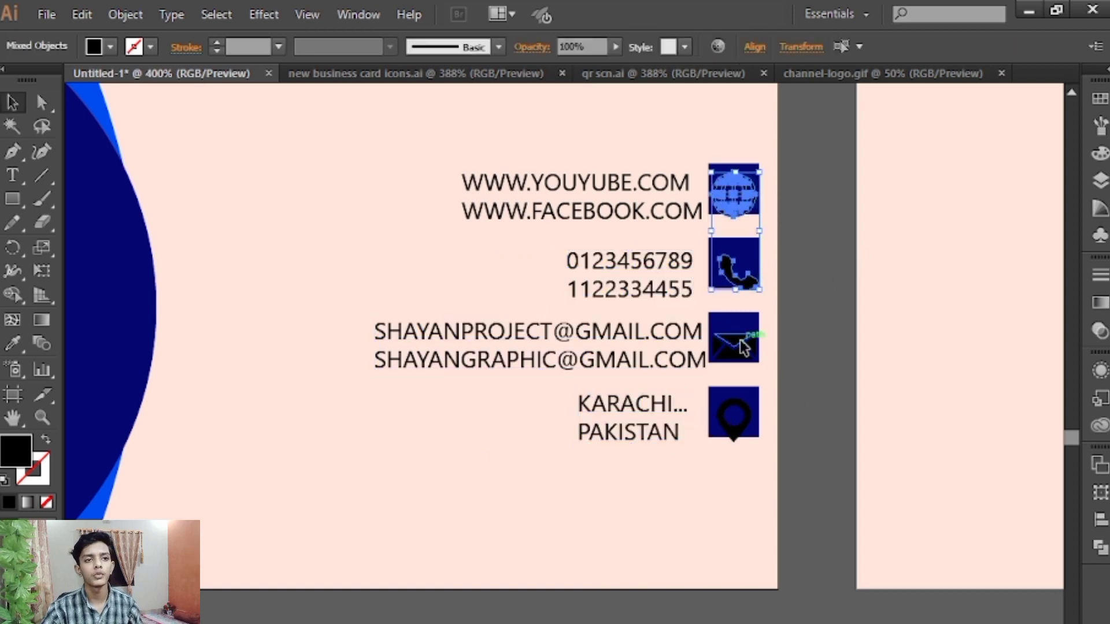
left_click_drag(471, 143, 670, 469)
key("ctrl+g")
left_click_drag(759, 446, 757, 434)
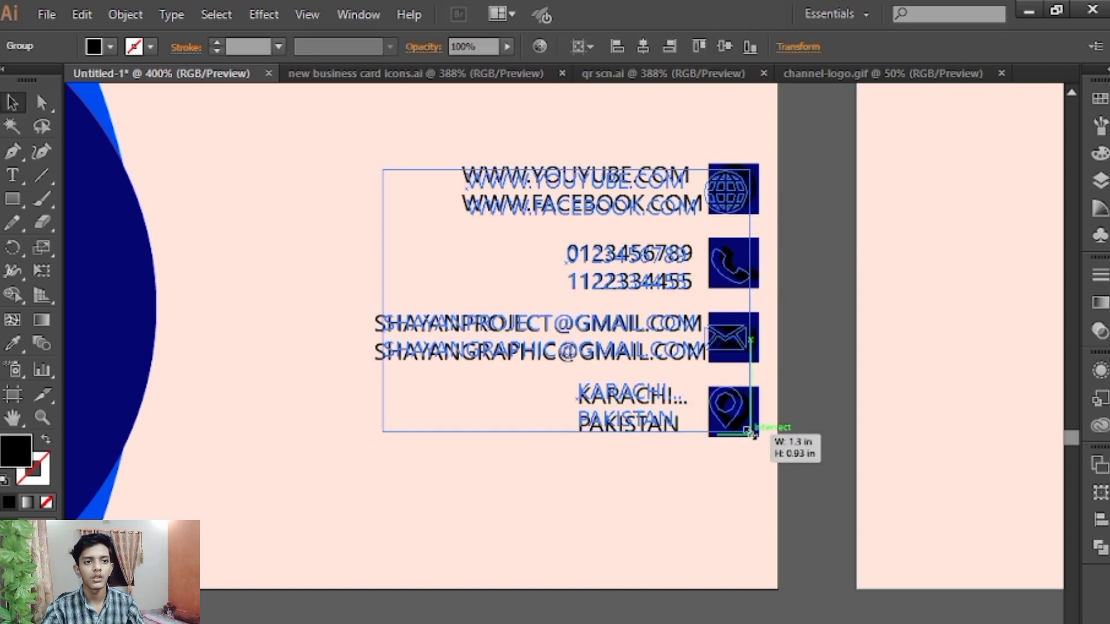
left_click(771, 465)
left_click(741, 231)
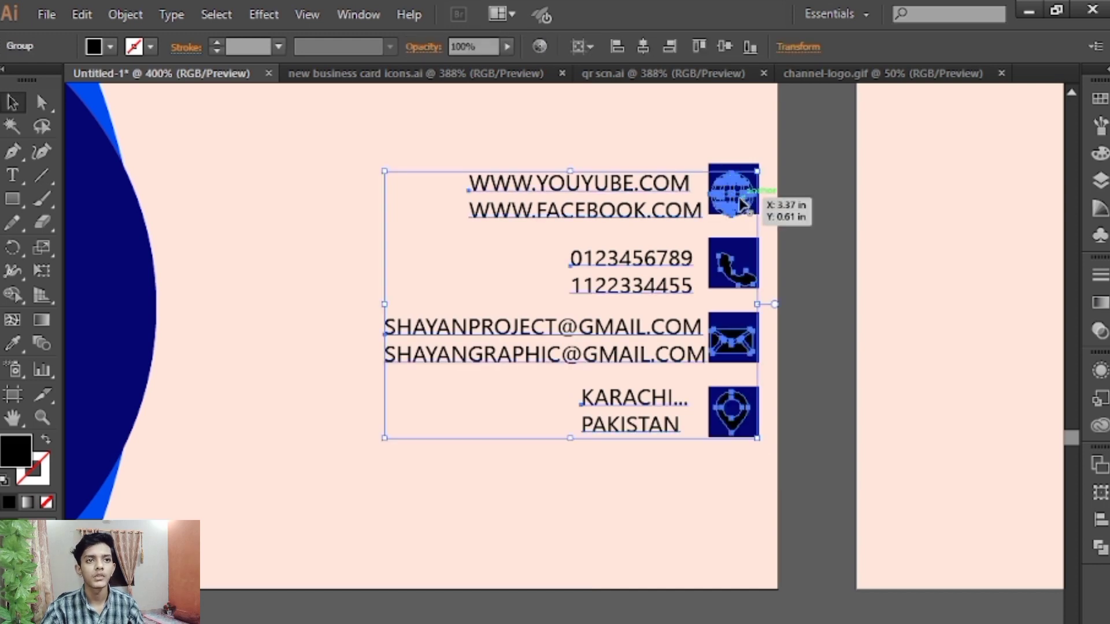
right_click(726, 203)
left_click(774, 298)
left_click(786, 251)
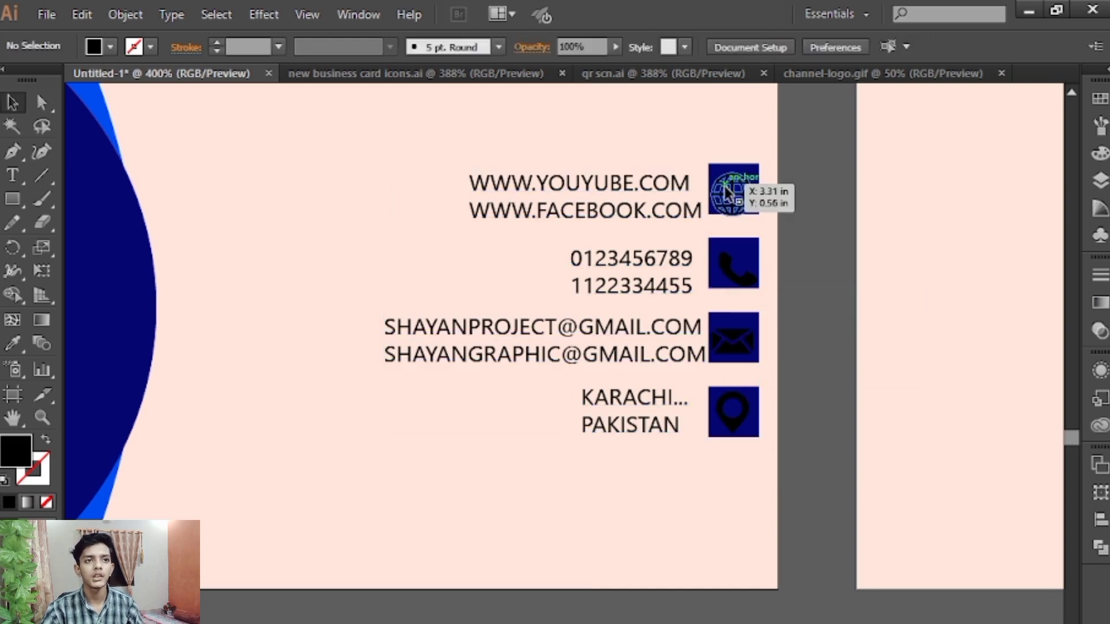
Step: Nudge the website, phone number and email lines up to align with their icons
left_click_drag(691, 188, 746, 204)
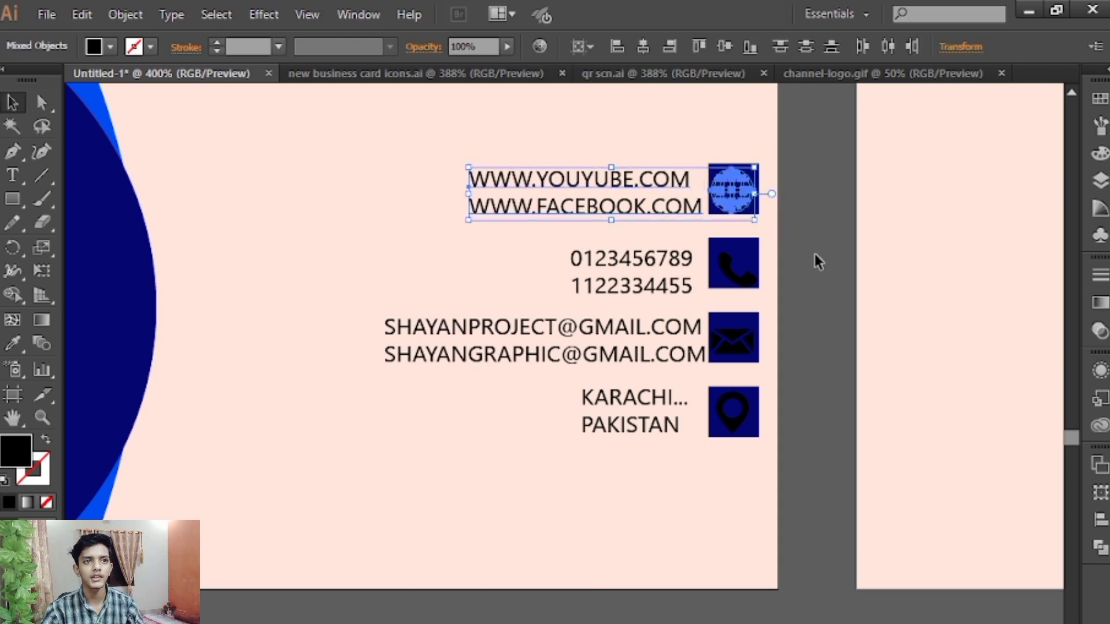
left_click(814, 254)
left_click(654, 289)
key("Up")
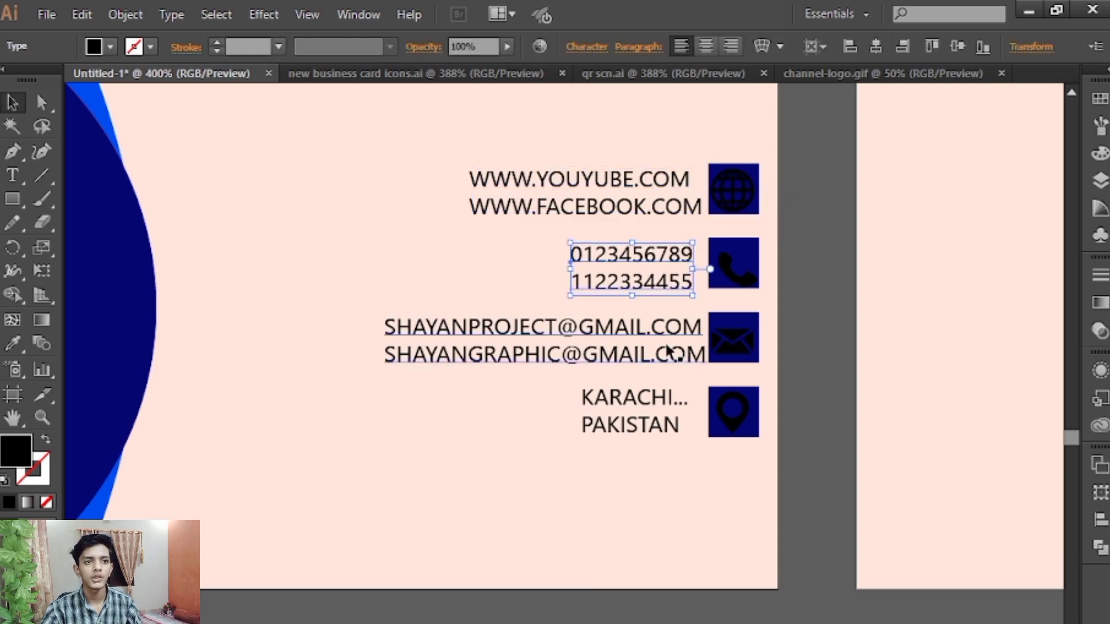
left_click(663, 351)
key("Up")
left_click(752, 341)
left_click(814, 365)
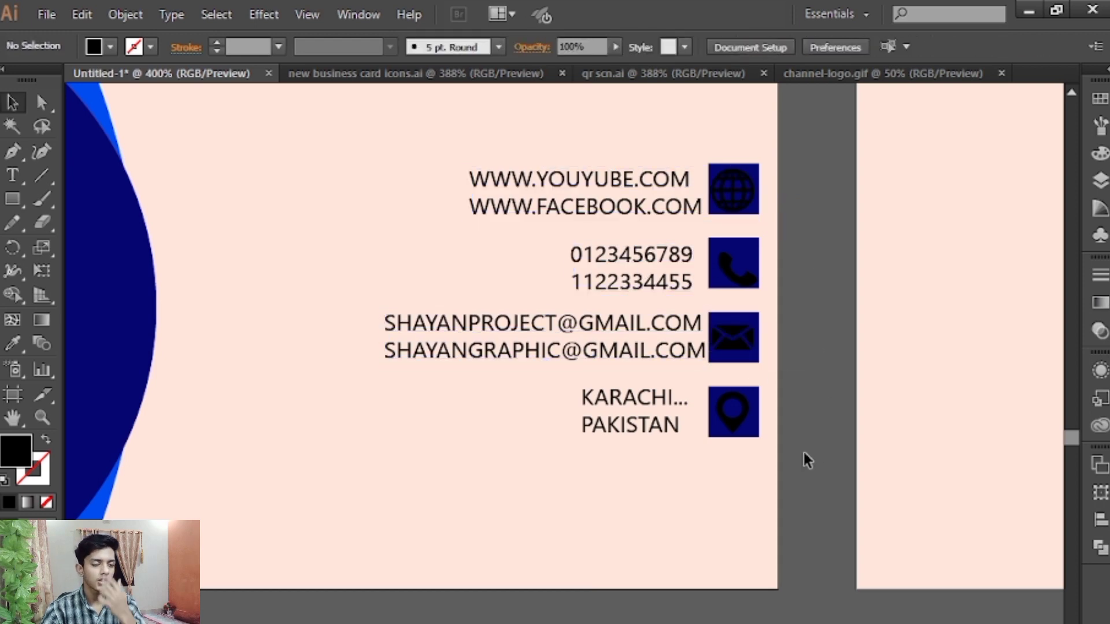
Step: Select the globe, phone, envelope and location pin icons together
left_click(743, 189)
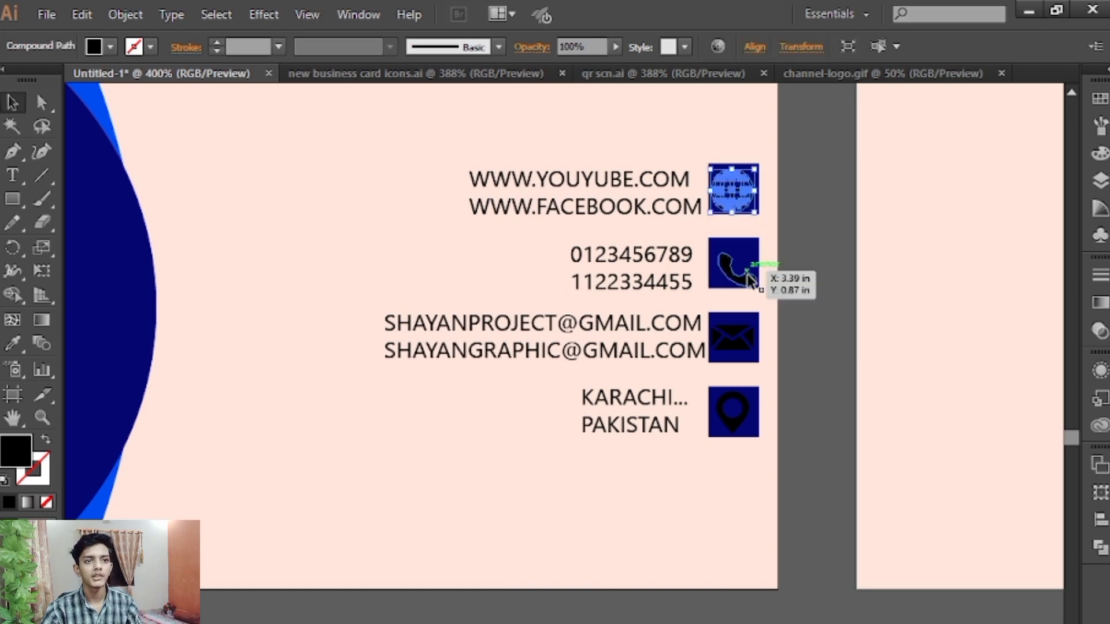
left_click(747, 277)
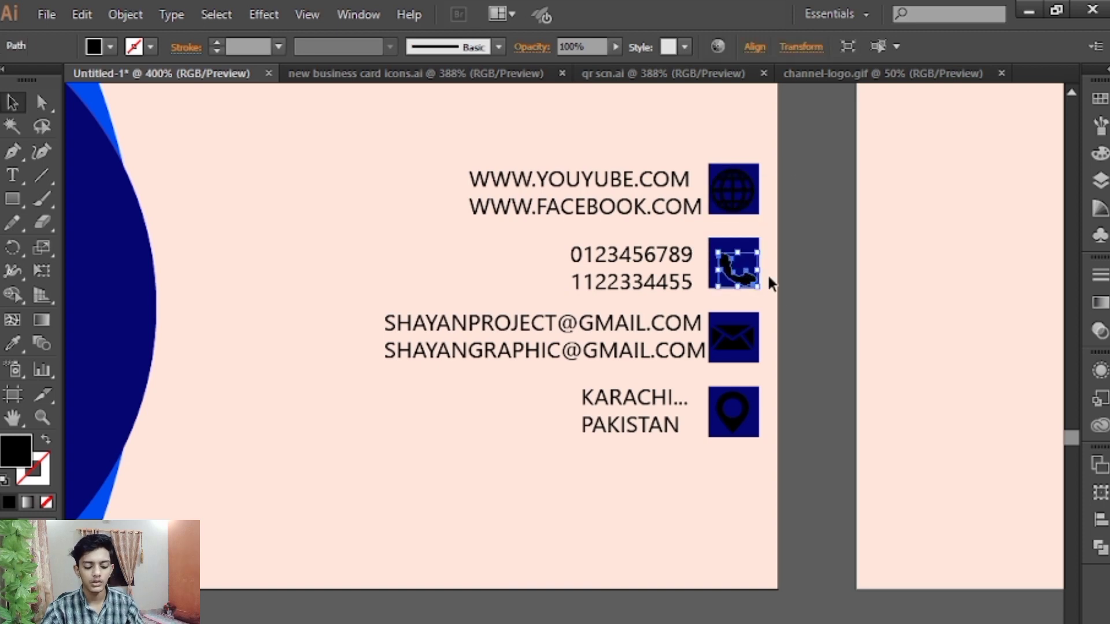
left_click(729, 196)
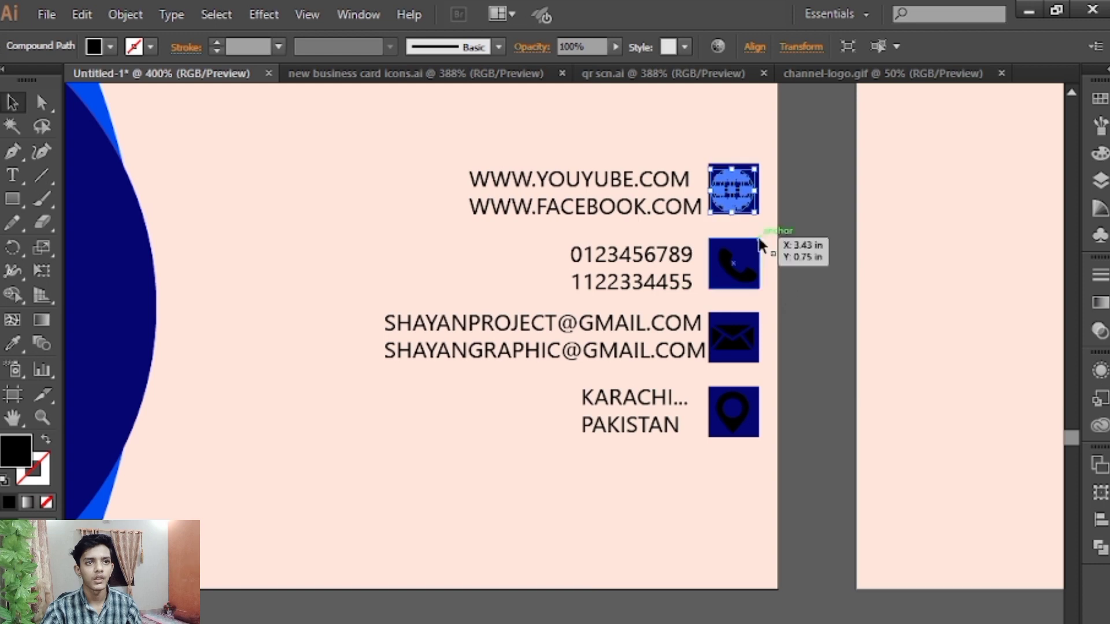
left_click(744, 277, "shift")
left_click(741, 350, "shift")
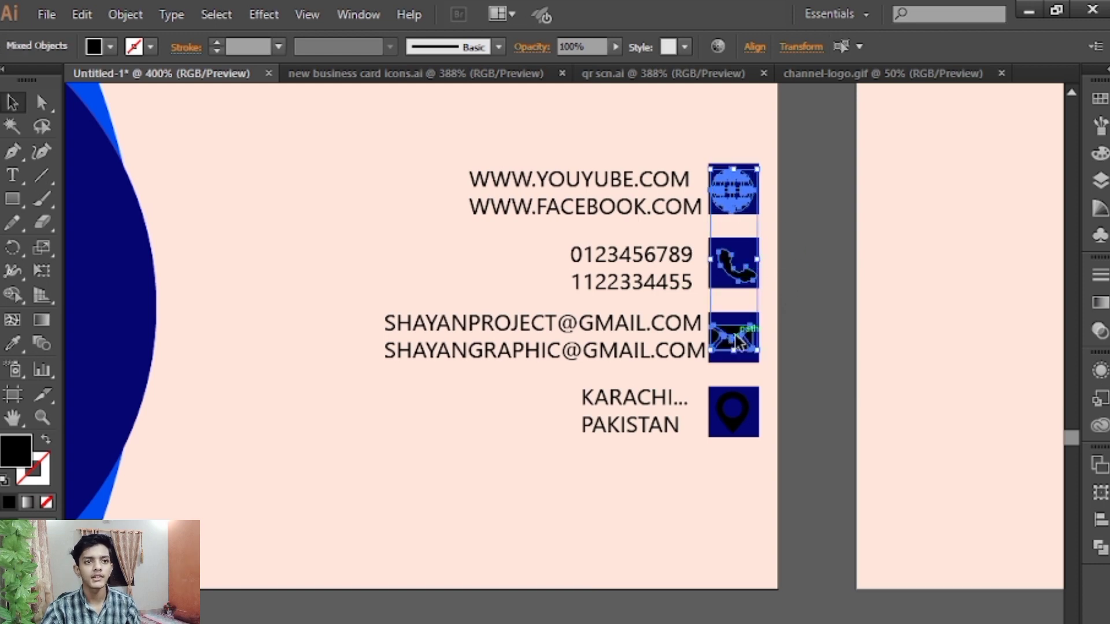
left_click(738, 425, "shift")
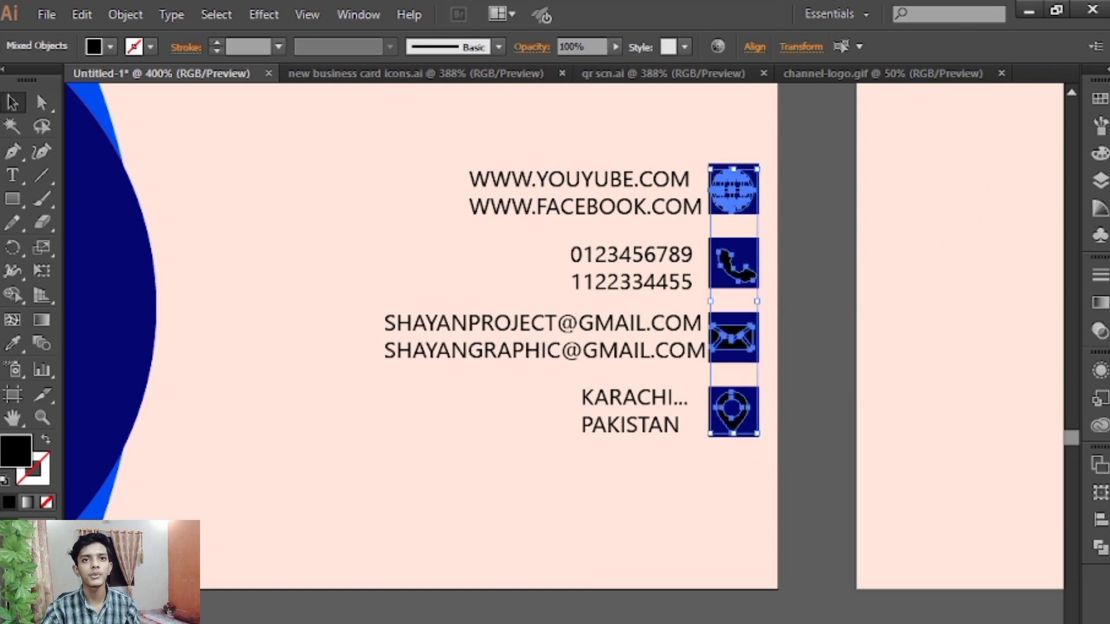
left_click(1100, 98)
Step: Fill the four contact icons with white
left_click(884, 140)
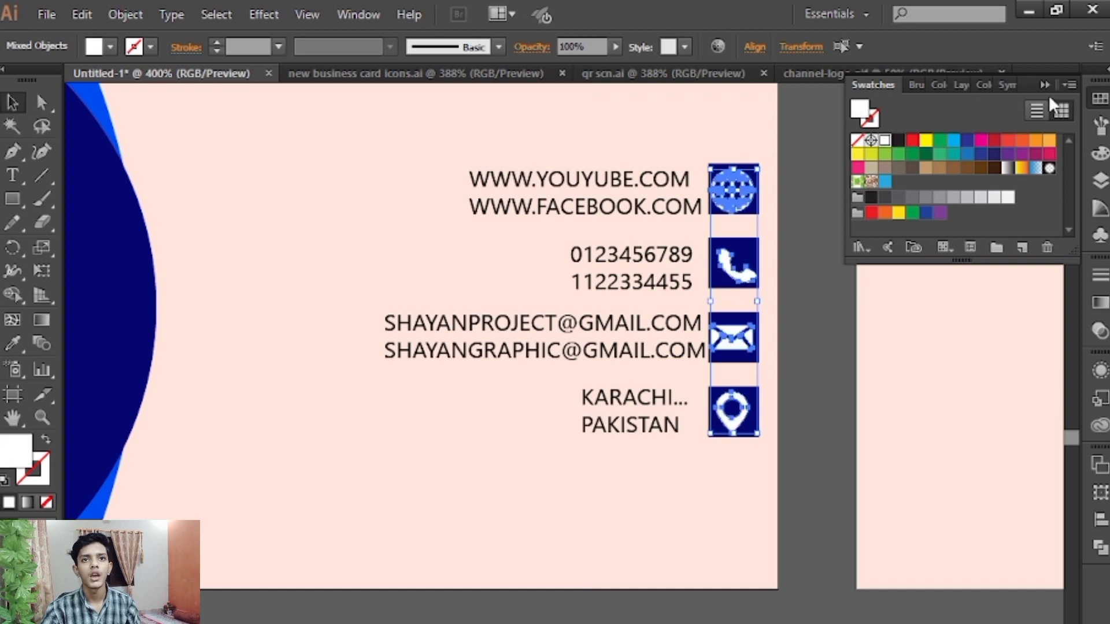
left_click(813, 235)
key("ctrl+minus")
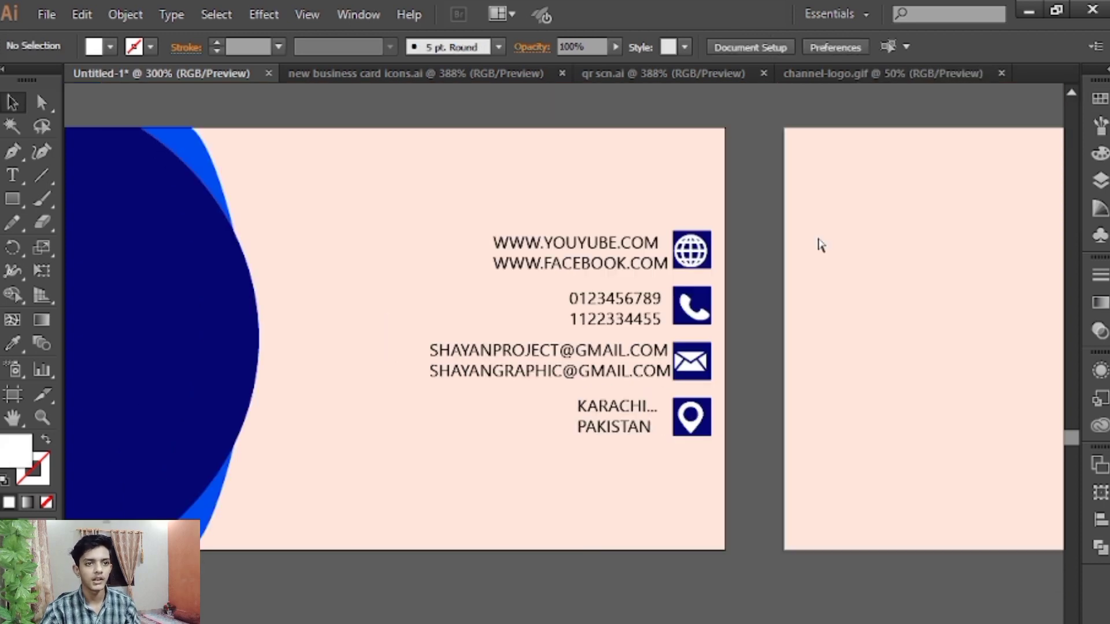
key("ctrl+minus")
left_click_drag(756, 305, 821, 315)
key("ctrl+plus")
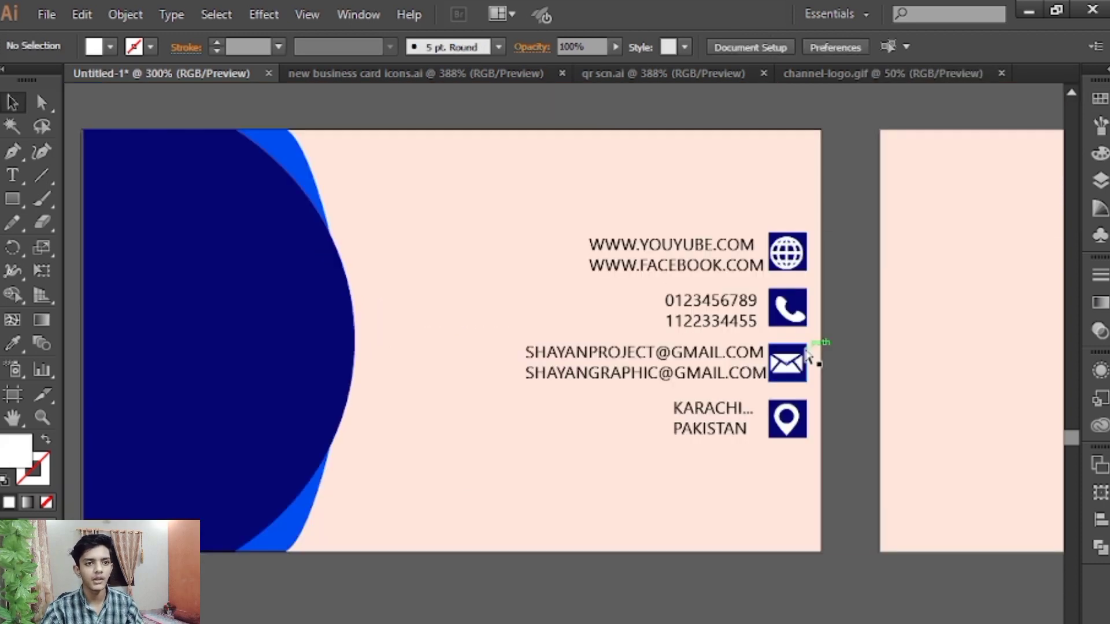
key("ctrl+plus")
Step: Horizontally centre the four icons in one column, using the phone icon as key object
mouse_move(879, 368)
left_mouse_down()
mouse_move(792, 397)
mouse_move(777, 386)
left_mouse_up()
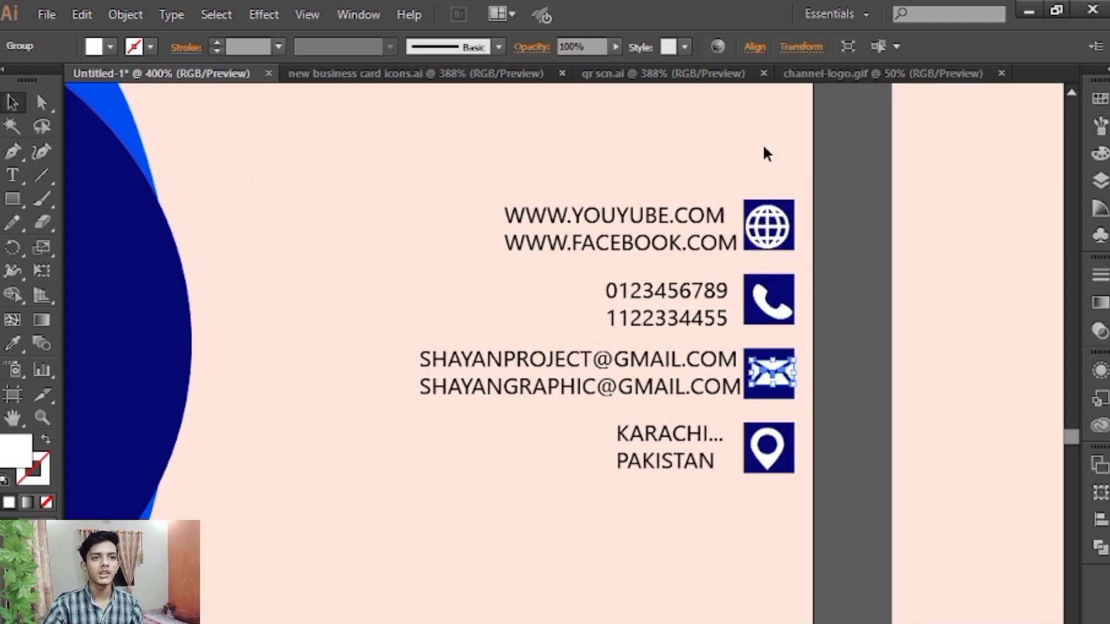
mouse_move(764, 148)
left_mouse_down()
mouse_move(805, 485)
mouse_move(809, 431)
left_mouse_up()
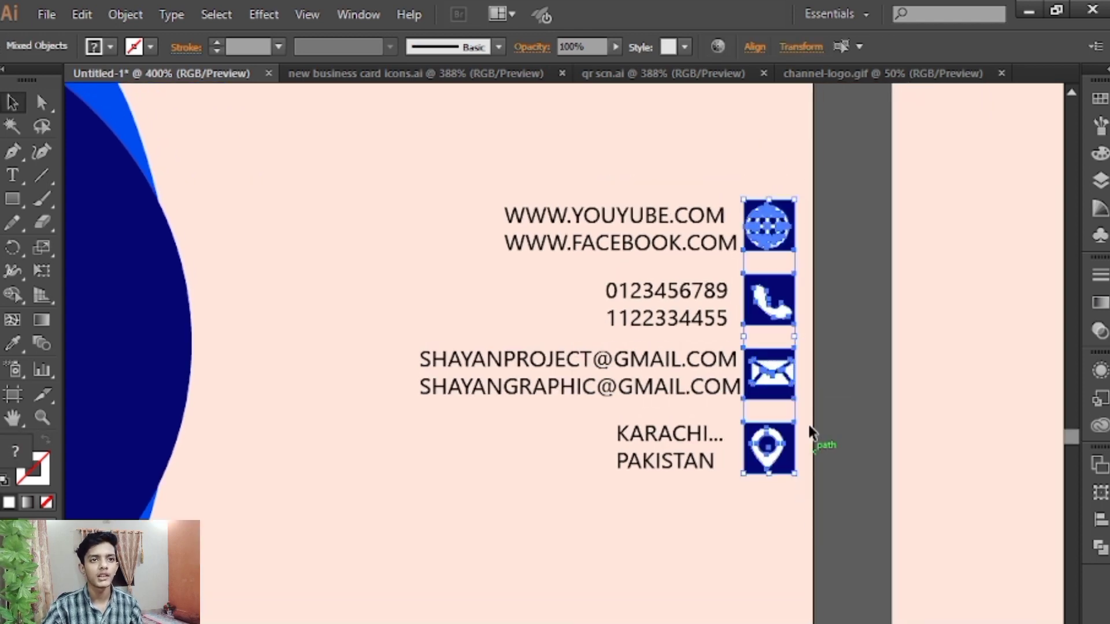
left_click(786, 292)
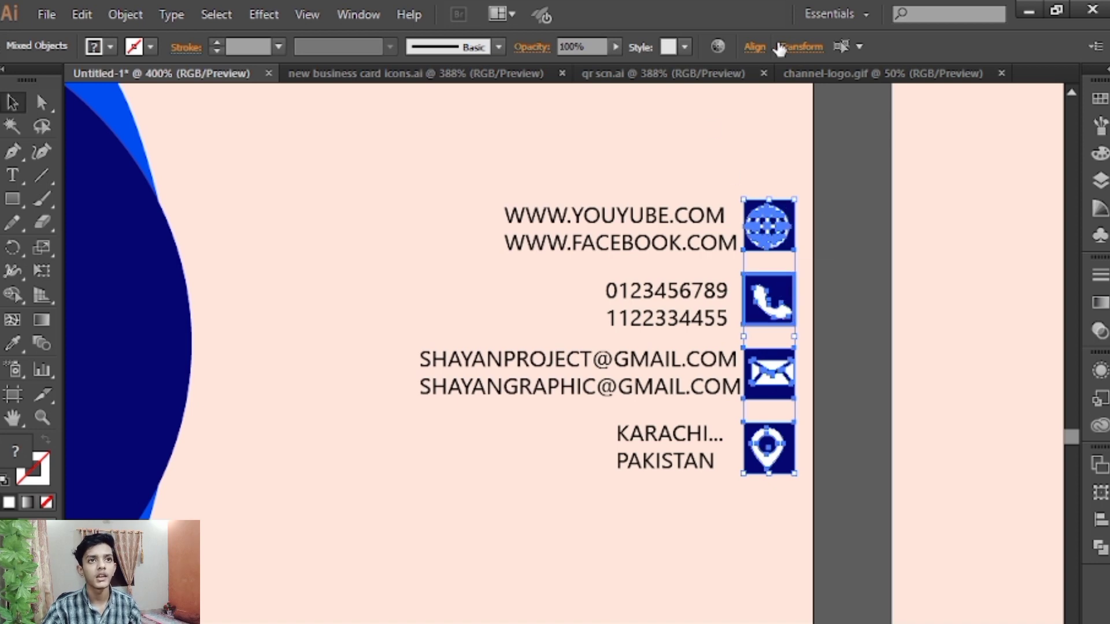
left_click(754, 47)
left_click(558, 90)
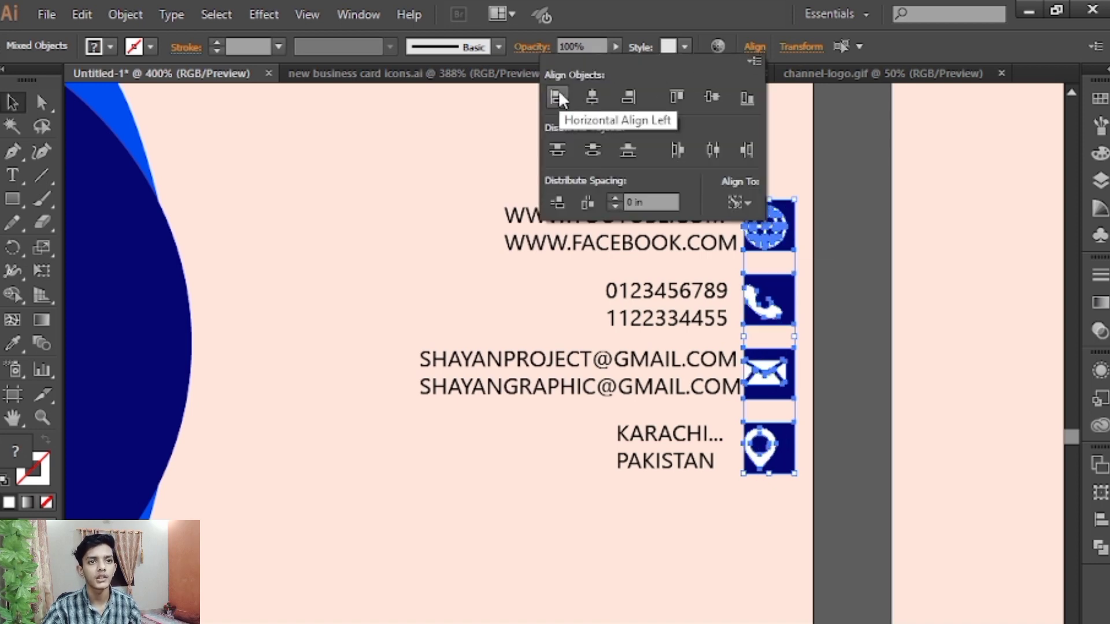
left_click(598, 102)
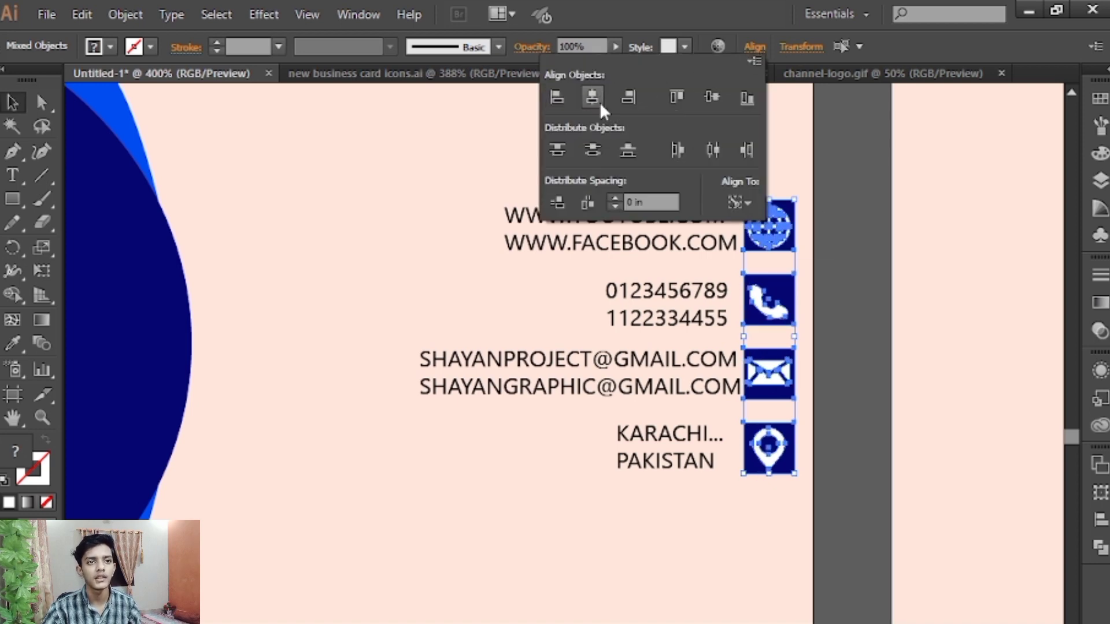
left_click(872, 197)
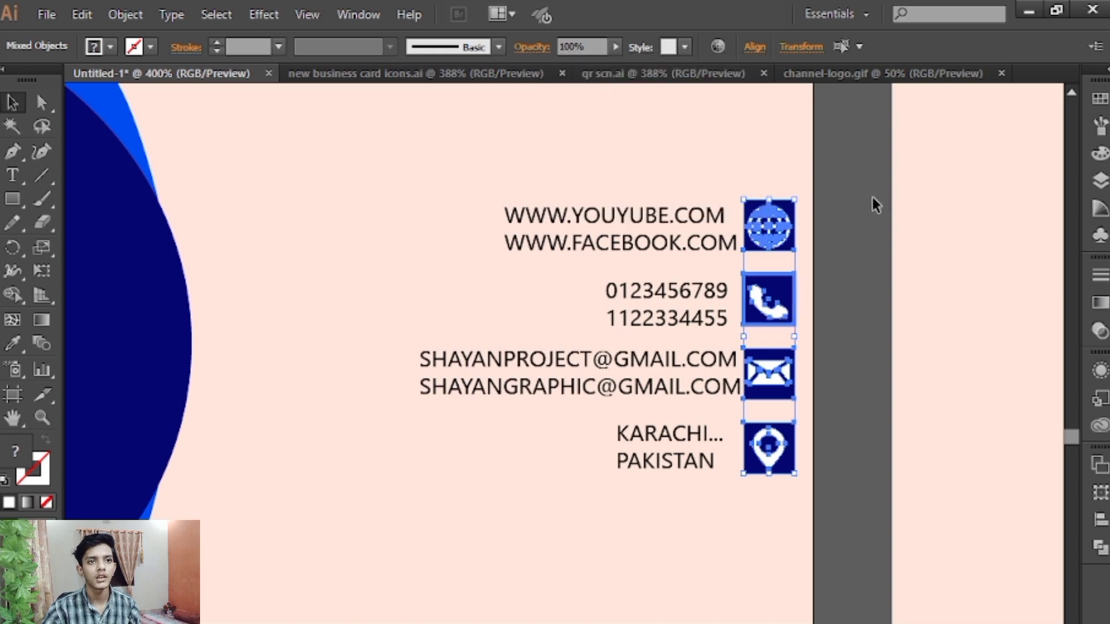
Step: Check the globe, phone, envelope and pin icons' alignment one by one
left_click(826, 350)
left_click(777, 216)
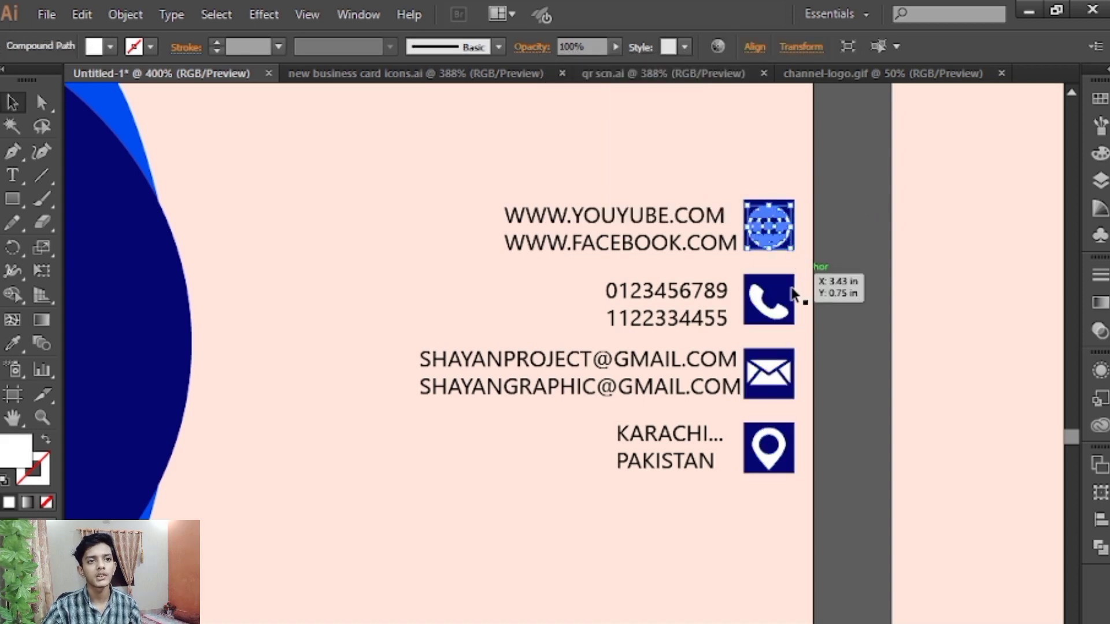
left_click(777, 317)
left_click(763, 388)
left_click(766, 445)
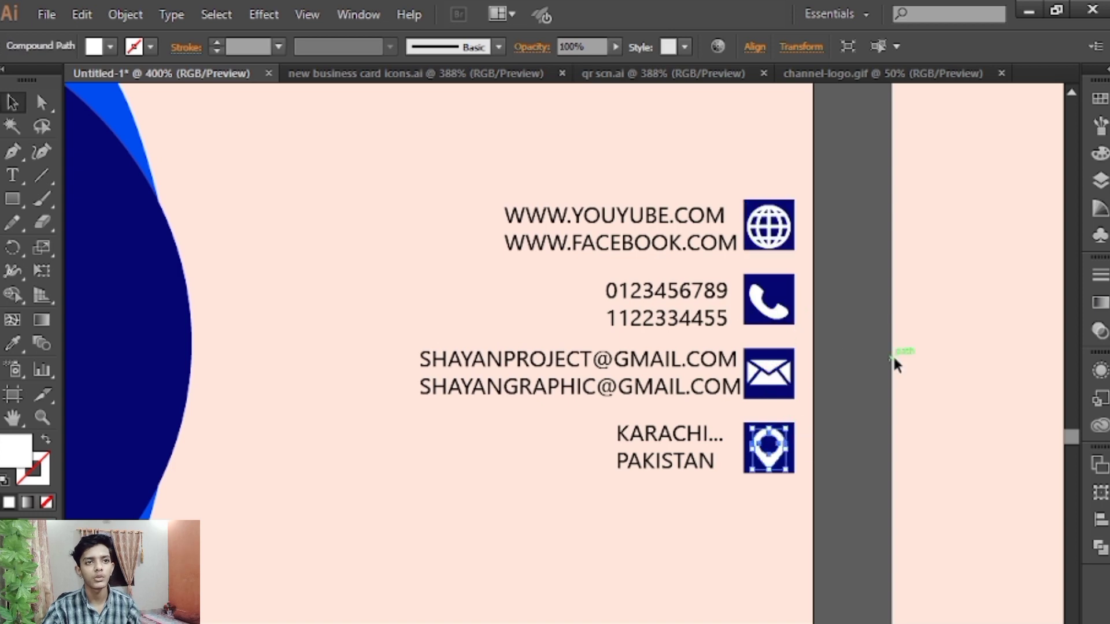
left_click(892, 352)
Step: Move the whole contact block of text and icons lower on the card
key("ctrl+minus")
key("ctrl+minus")
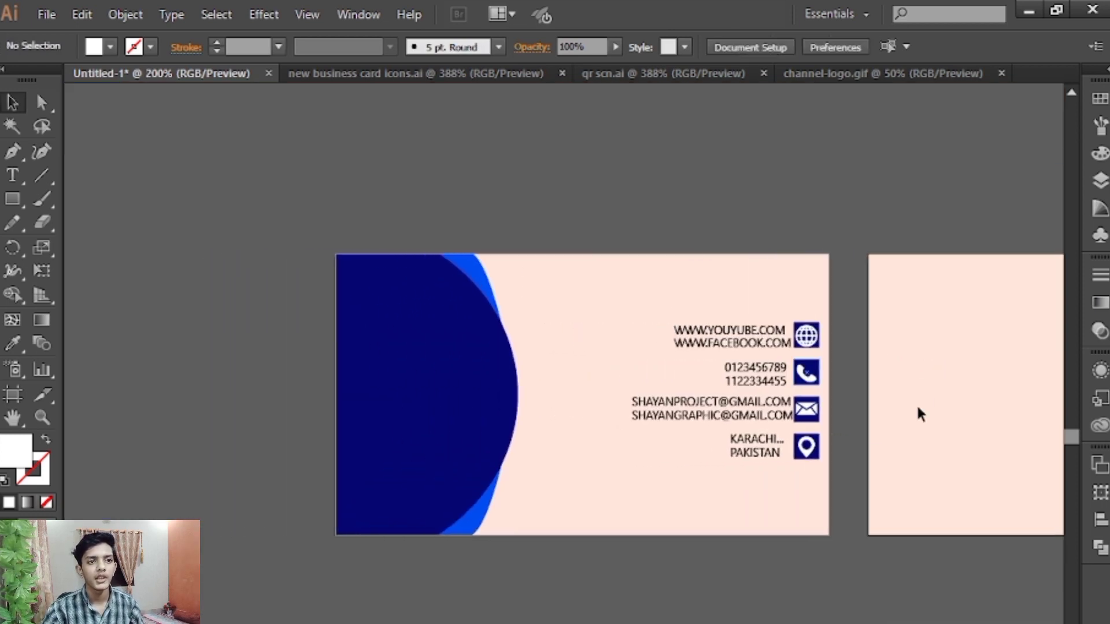
left_click_drag(632, 290, 819, 504)
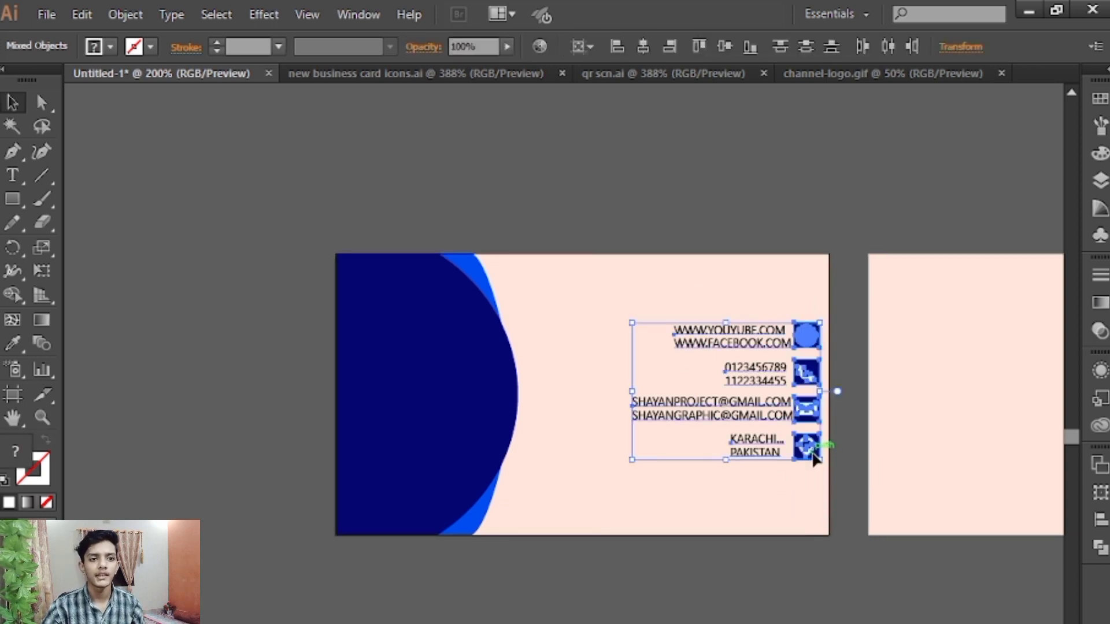
left_click_drag(813, 453, 815, 485)
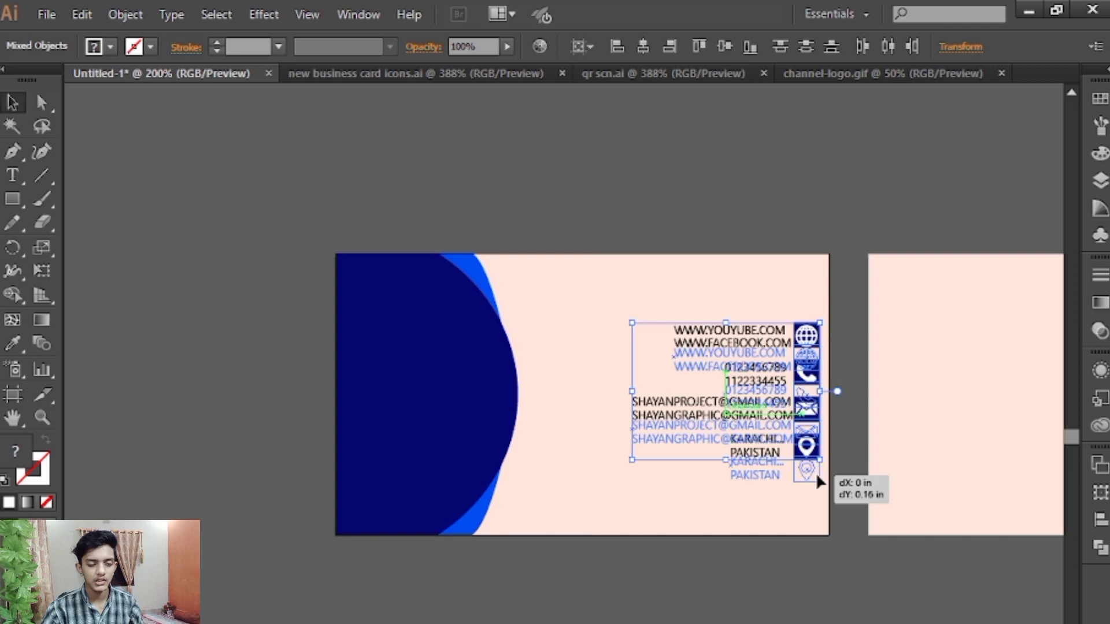
left_click(295, 151)
Step: Place the QR code on the card front at about 0.61 in, raised on the navy shape
left_click(616, 73)
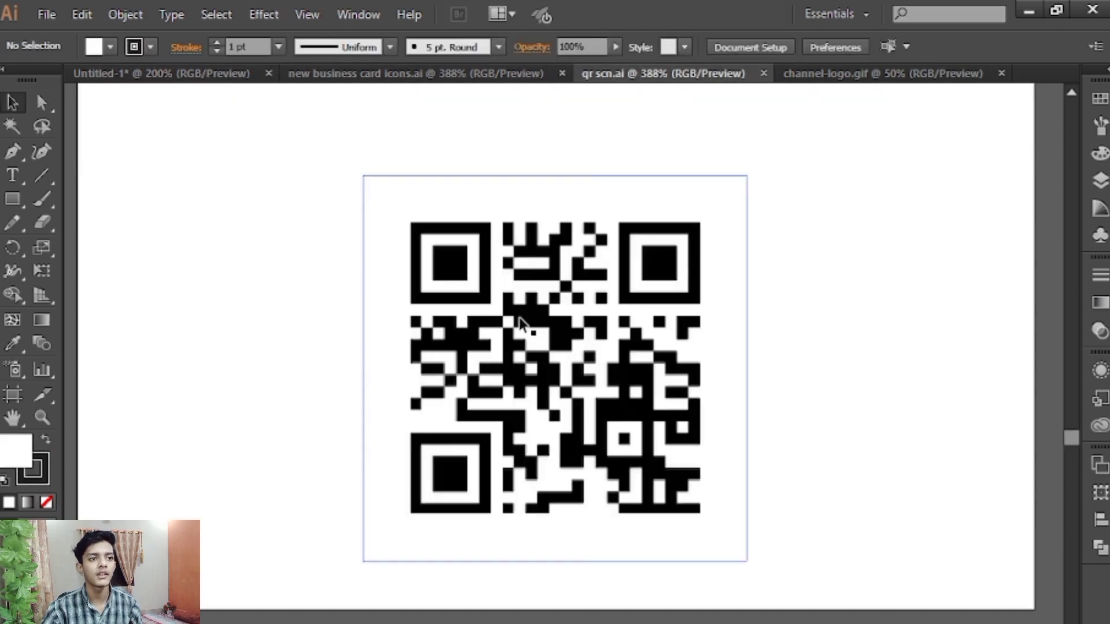
mouse_move(520, 321)
left_mouse_down()
mouse_move(262, 167)
mouse_move(399, 342)
mouse_move(404, 323)
mouse_move(454, 332)
left_mouse_up()
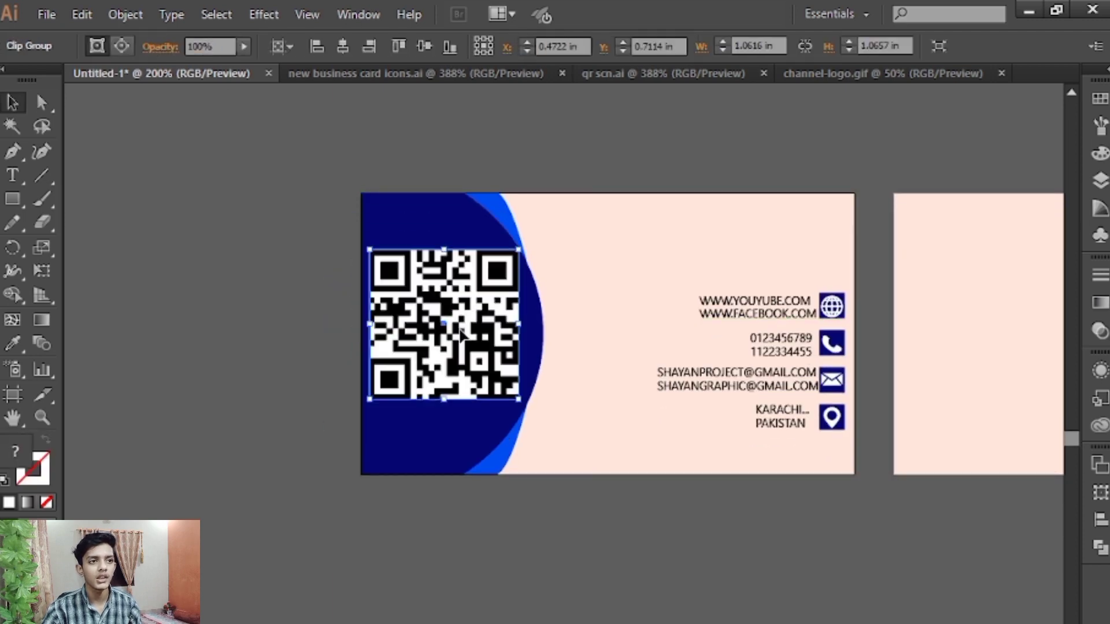
left_click_drag(520, 406, 487, 367)
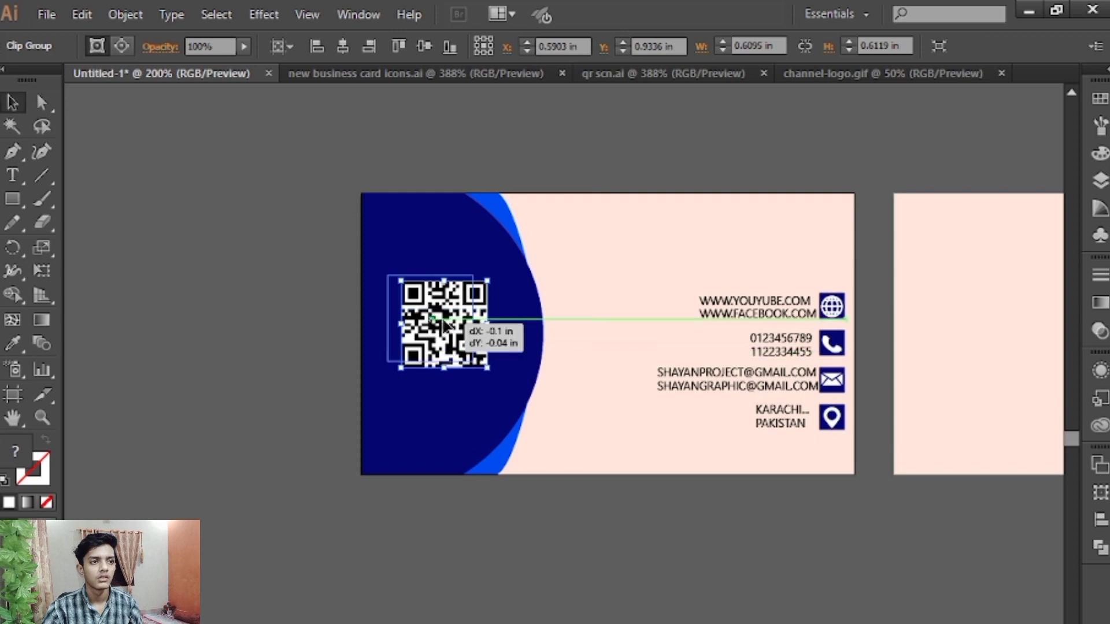
left_click_drag(457, 329, 449, 317)
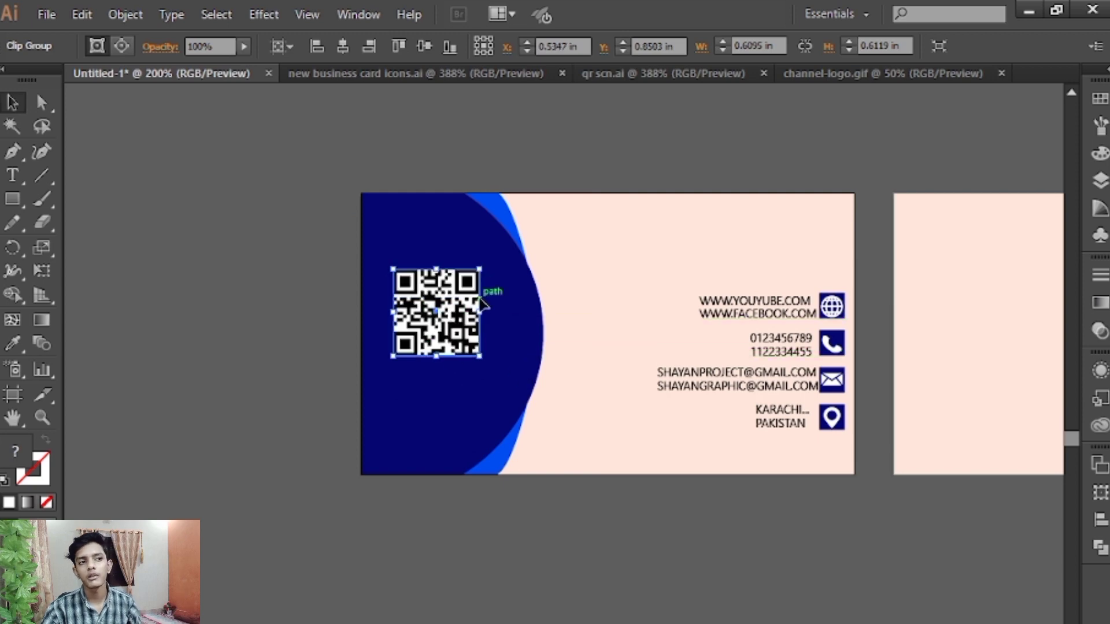
left_click(587, 139)
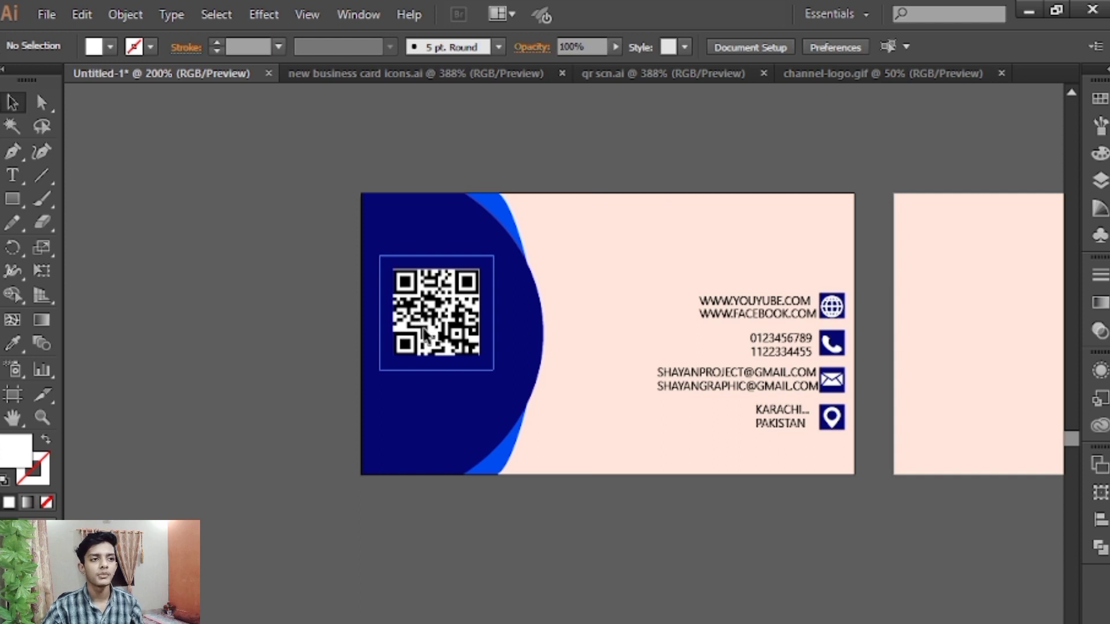
left_click_drag(426, 332, 429, 311)
left_click(202, 236)
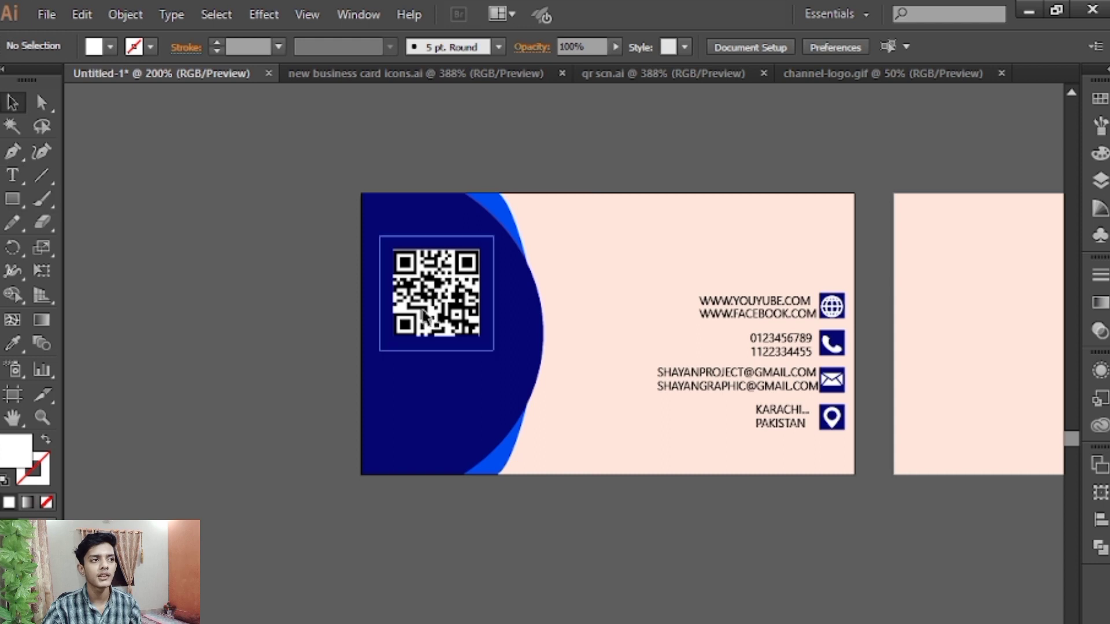
left_click(12, 176)
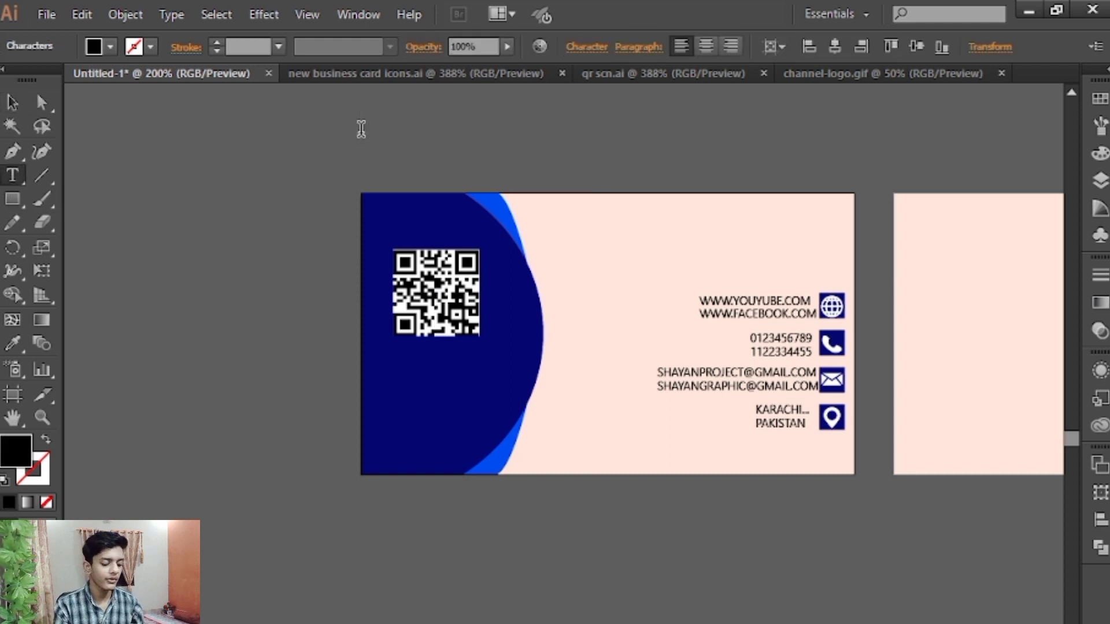
Step: Finish typing the 'your name' text and colour it white
type("YOur name")
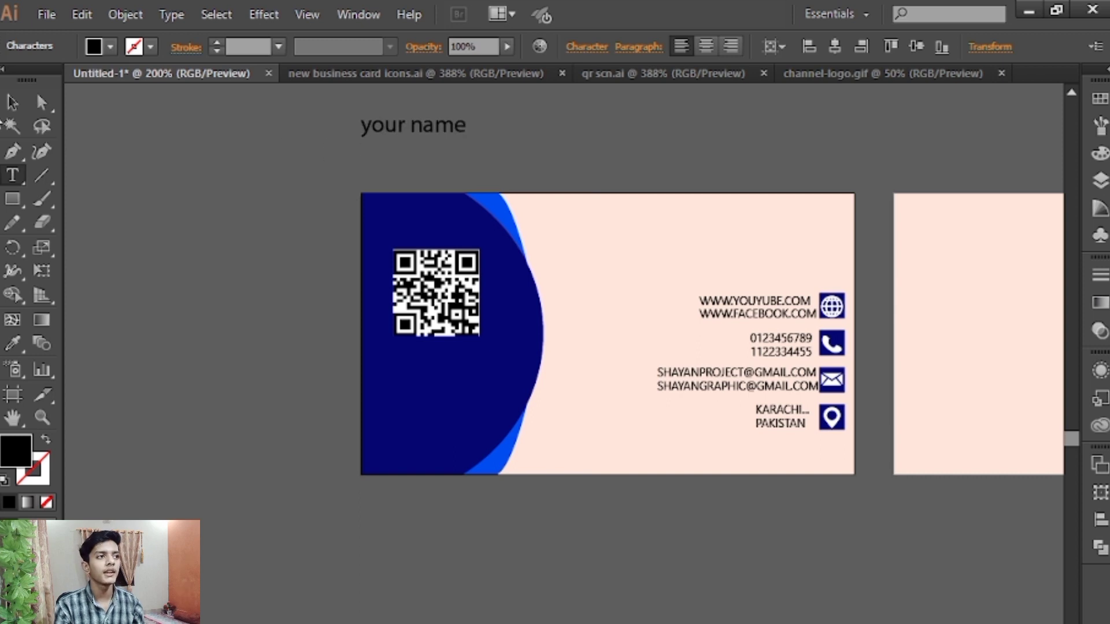
key("Escape")
left_click(1100, 99)
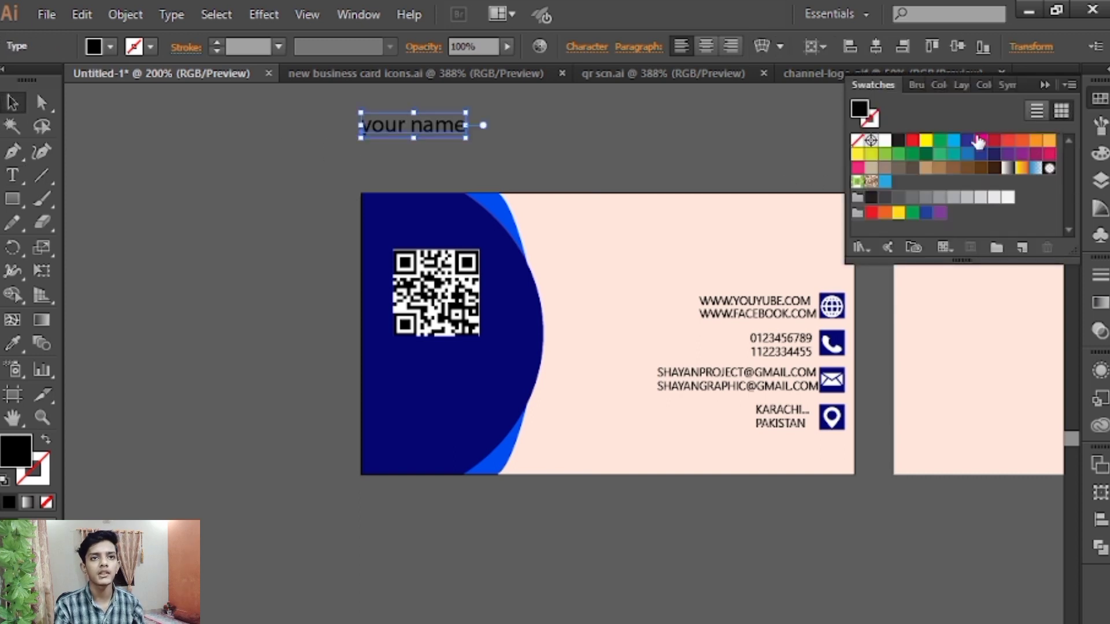
left_click(883, 141)
left_click(1048, 86)
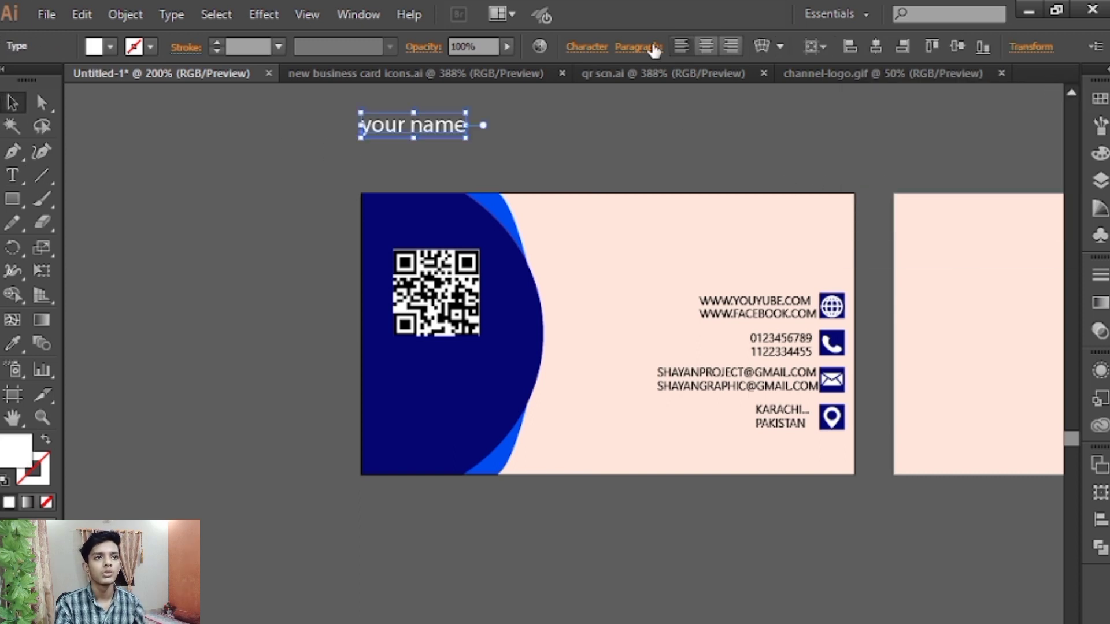
Step: Set the name text's font to Franklin Gothic Heavy
left_click(587, 46)
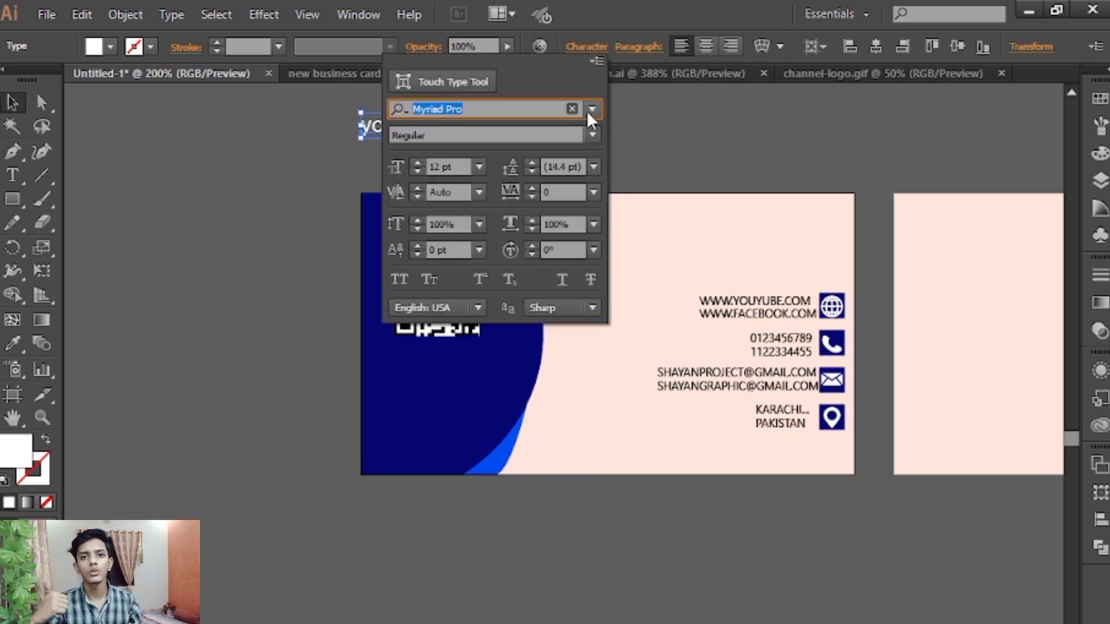
key("Escape")
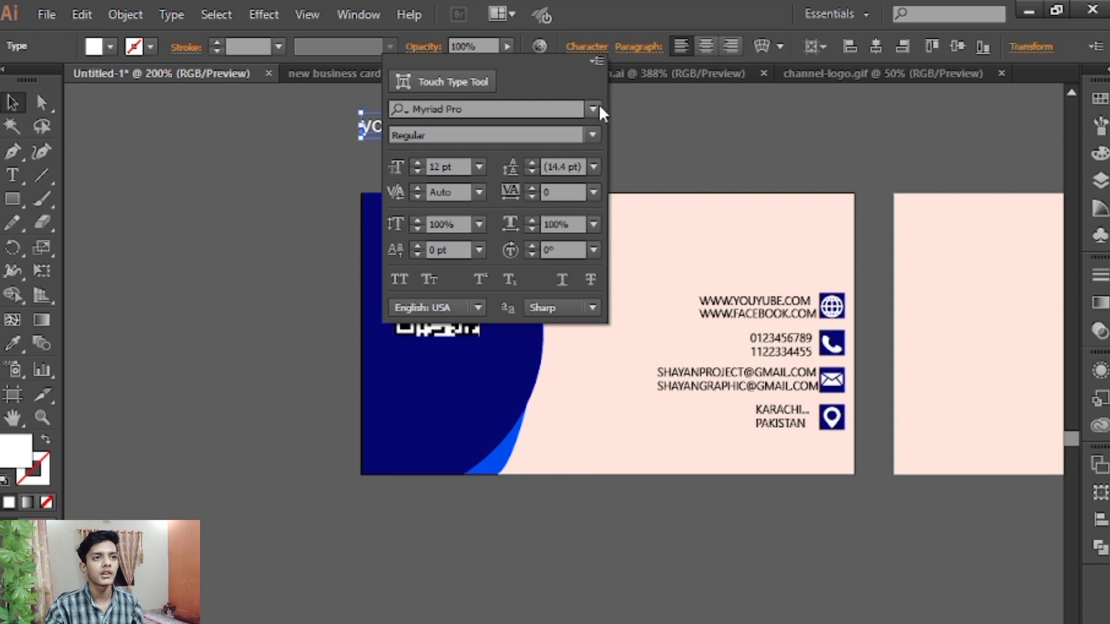
left_click(595, 109)
left_click_drag(762, 442, 795, 365)
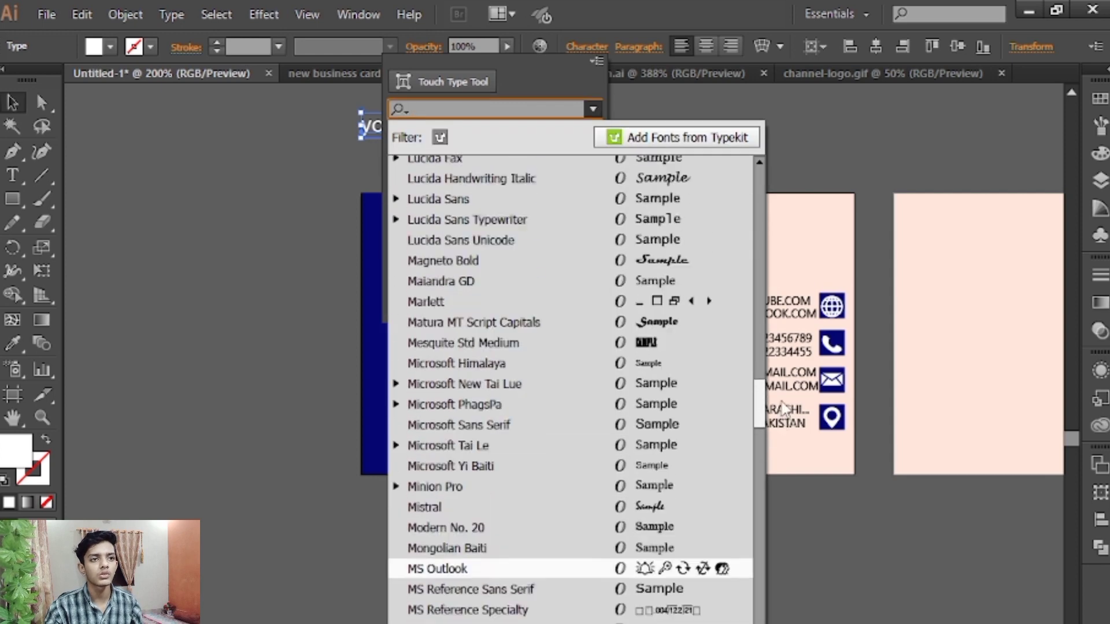
scroll(682, 345, "up", 3)
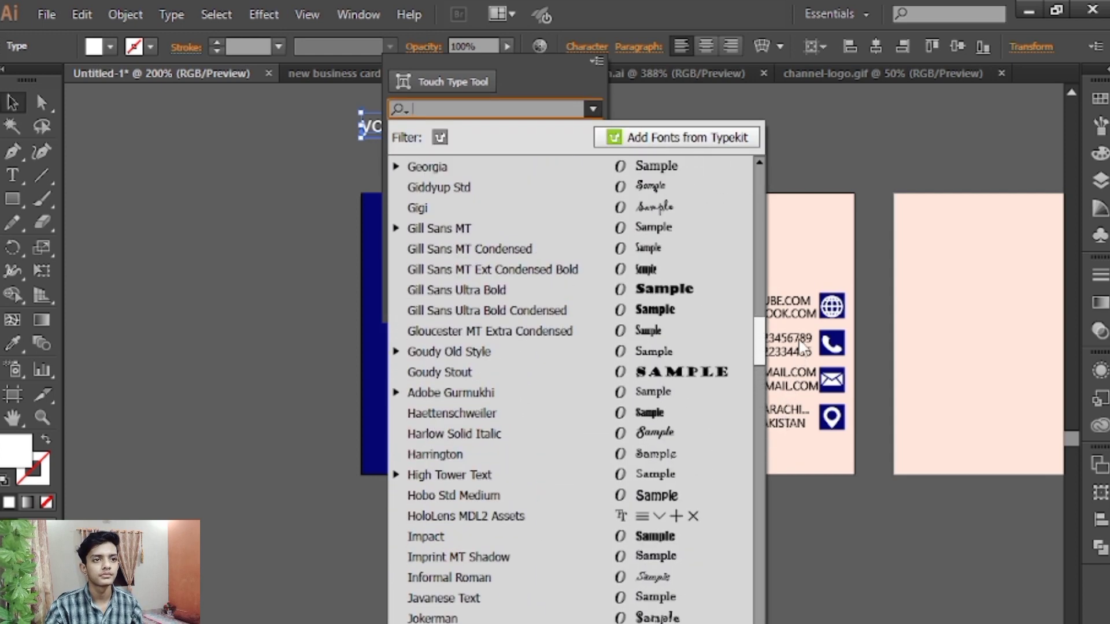
scroll(682, 346, "up", 3)
scroll(682, 345, "up", 3)
scroll(682, 346, "up", 1)
left_click(665, 324)
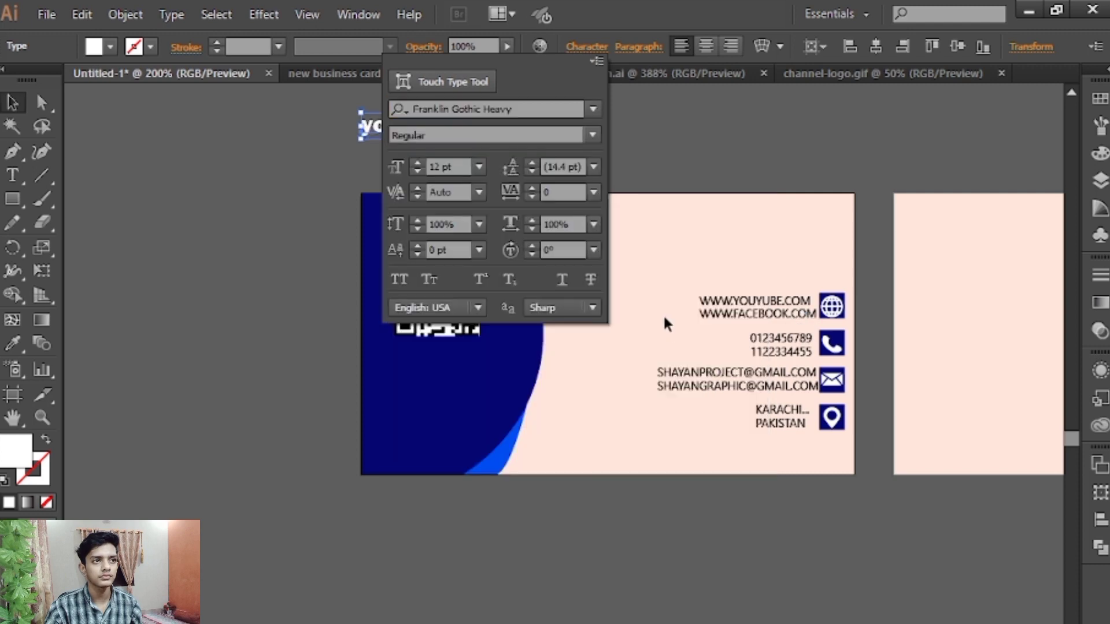
left_click(622, 117)
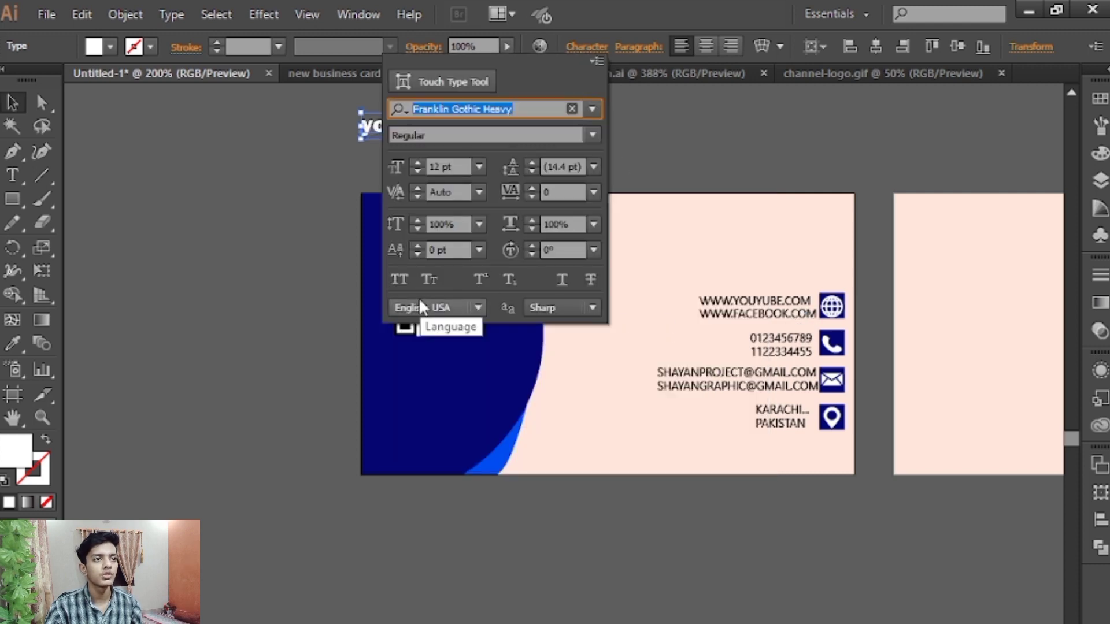
Step: Apply All Caps and position YOUR NAME beneath the QR code
left_click(399, 279)
left_click_drag(451, 127, 465, 363)
left_click(683, 179)
left_click_drag(683, 179, 615, 150)
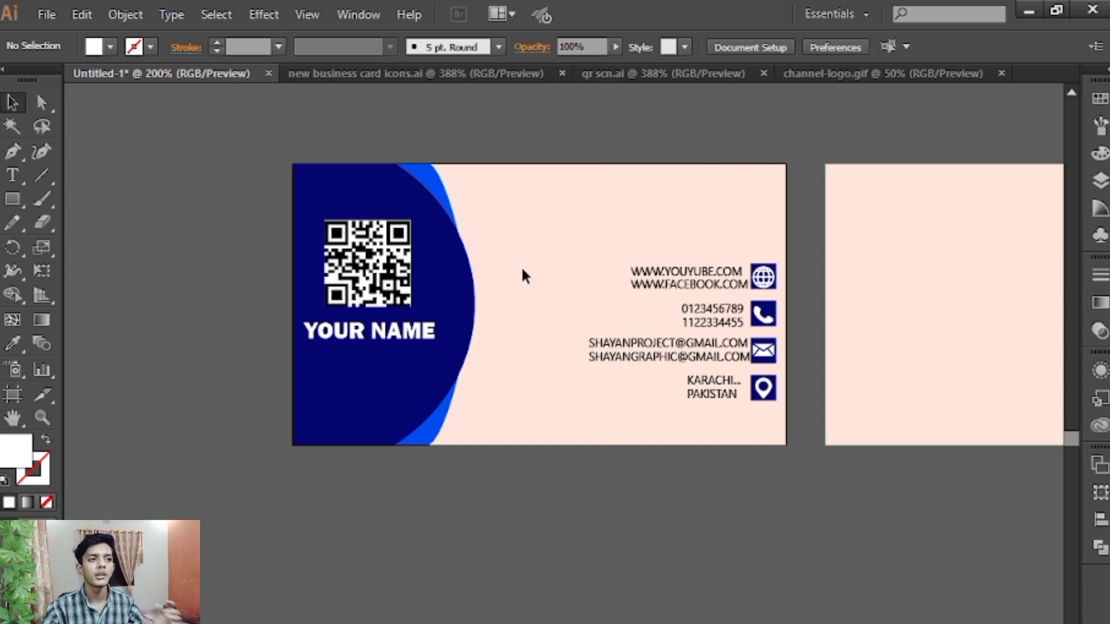
Step: Stretch the navy and blue curved shapes wider toward the right
left_click(449, 302)
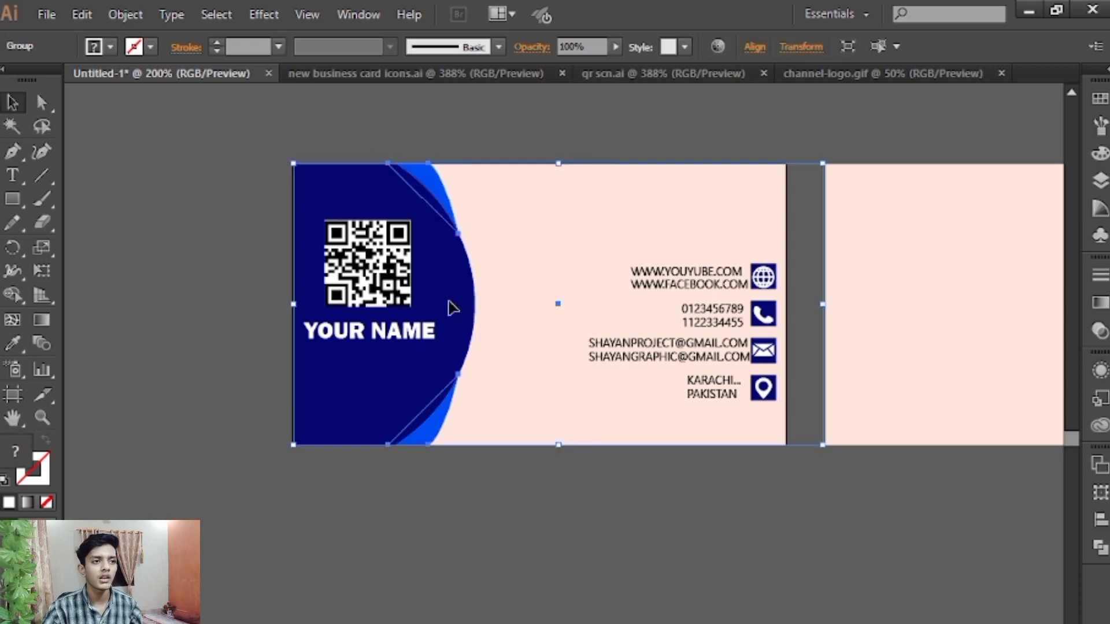
scroll(474, 352, "right", 5)
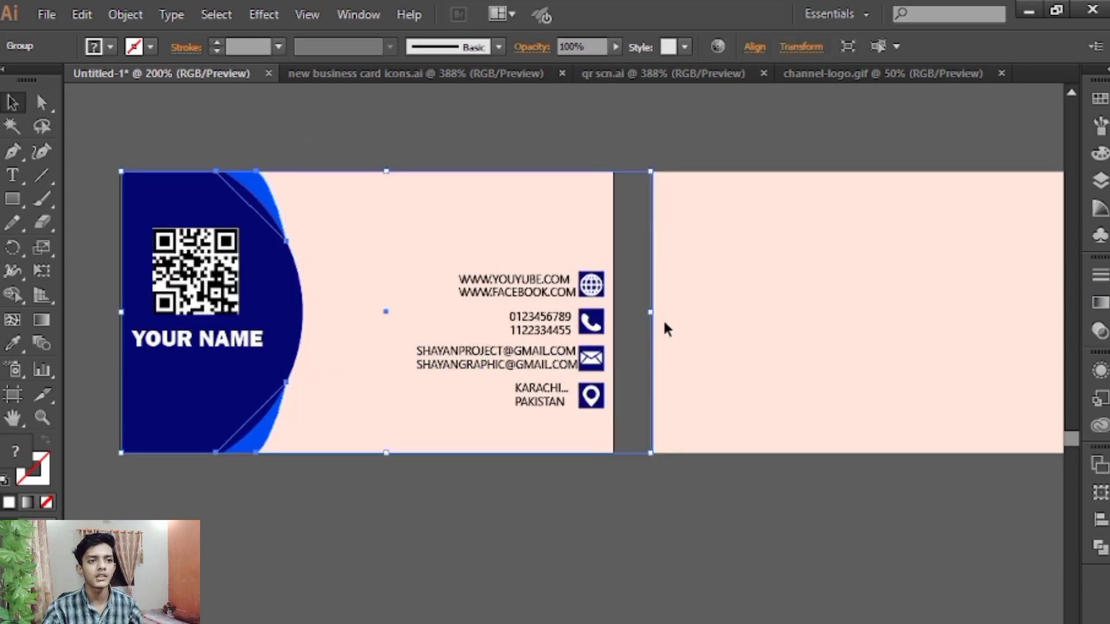
left_click_drag(653, 316, 802, 313)
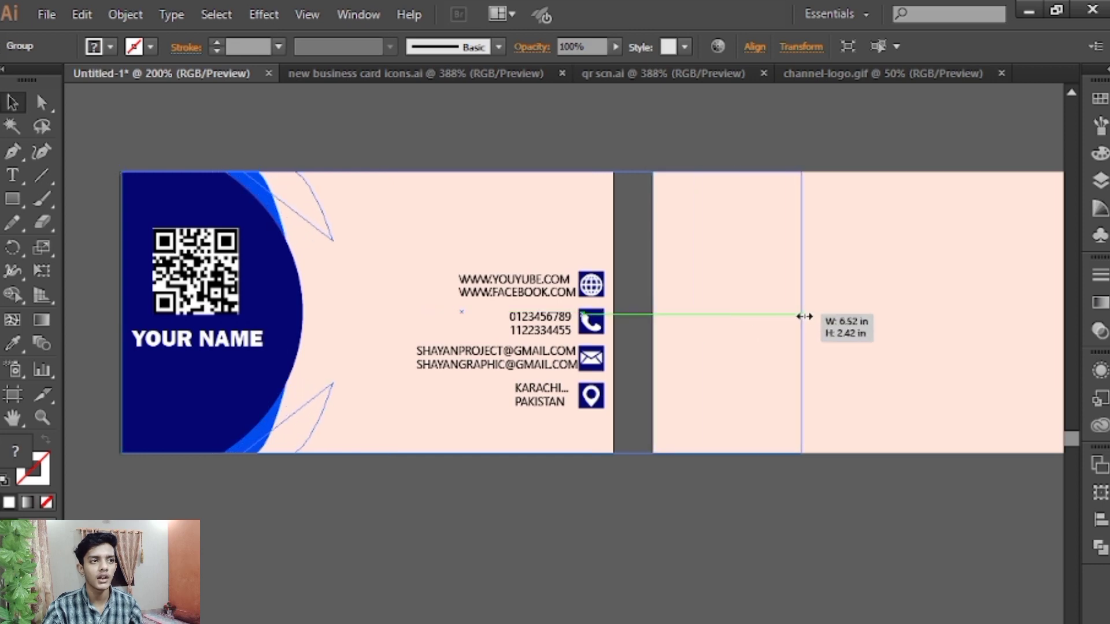
left_click_drag(480, 492, 678, 492)
left_click(711, 526)
Step: Move the QR code and name together to the right
scroll(712, 520, "right", 2)
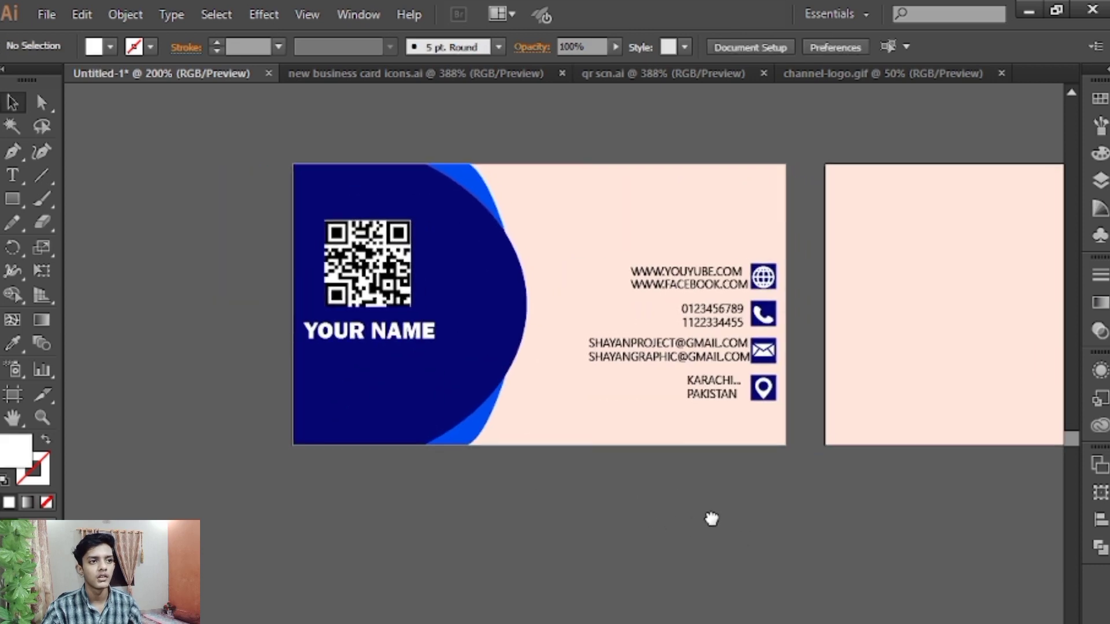
scroll(389, 347, "right", 2)
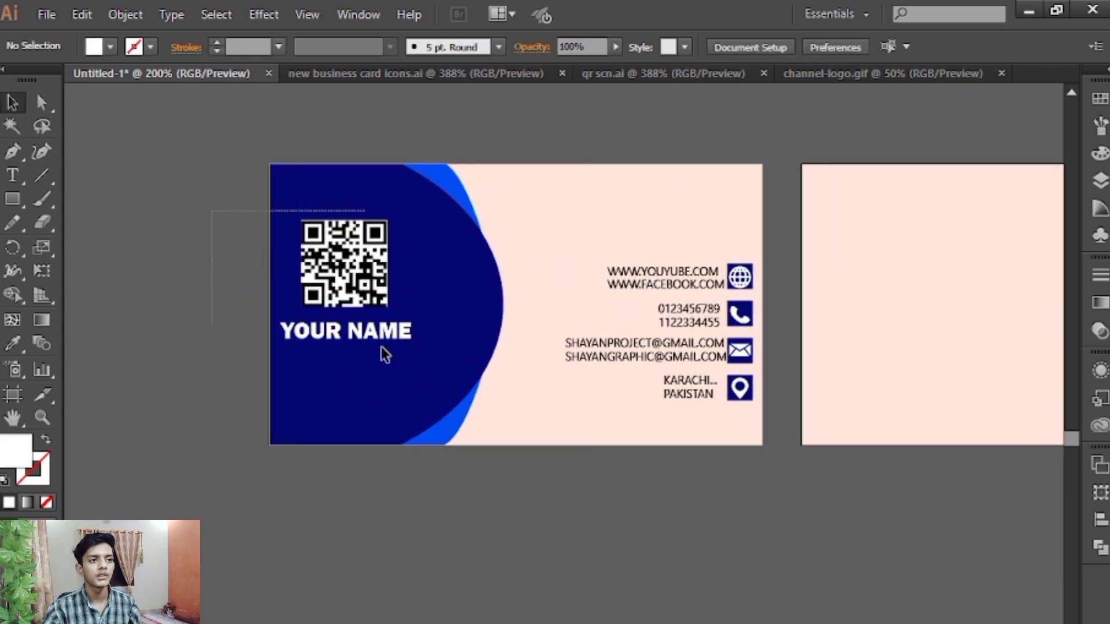
left_click_drag(210, 209, 380, 345)
left_click_drag(370, 296, 404, 297)
Step: Narrow the curved shapes back slightly and review the card's right-side artwork
left_click(490, 339)
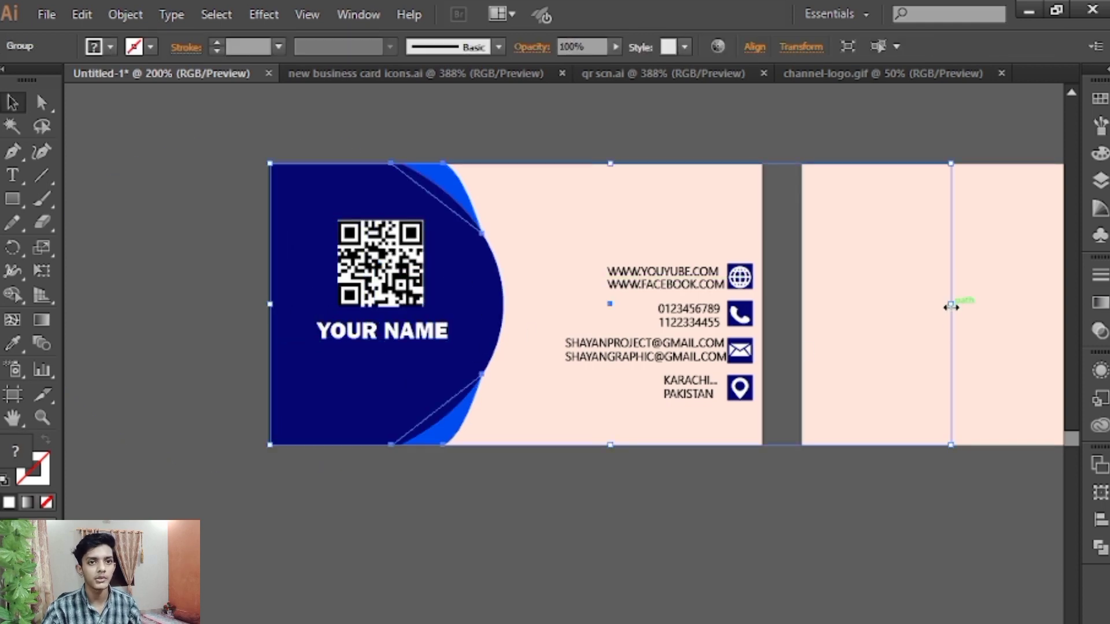
left_click_drag(951, 304, 892, 301)
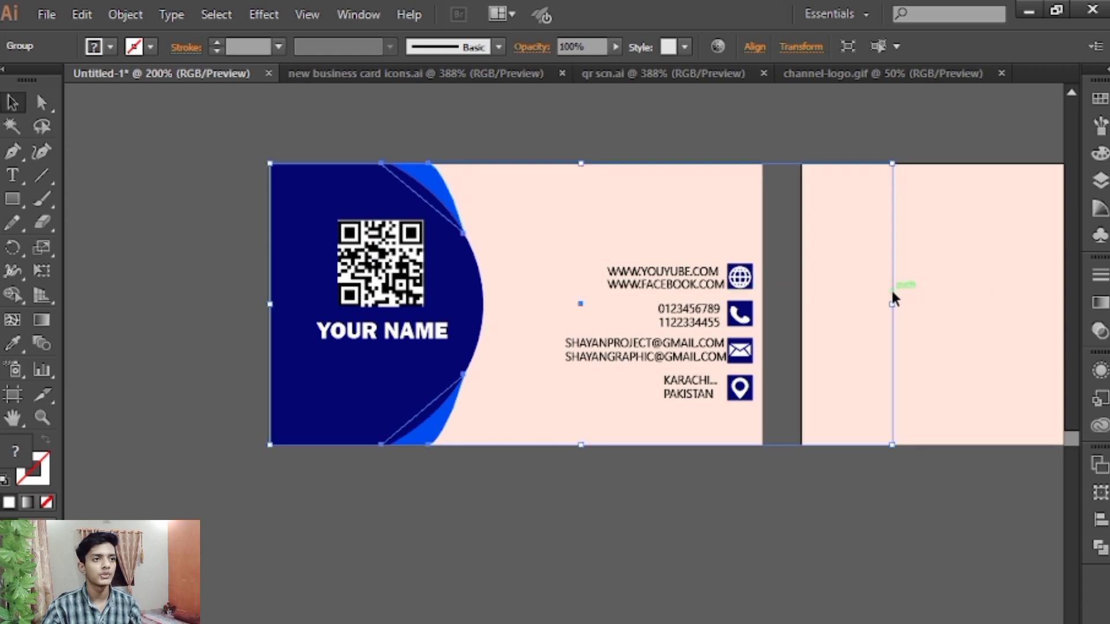
left_click(816, 587)
left_click_drag(816, 587, 664, 556)
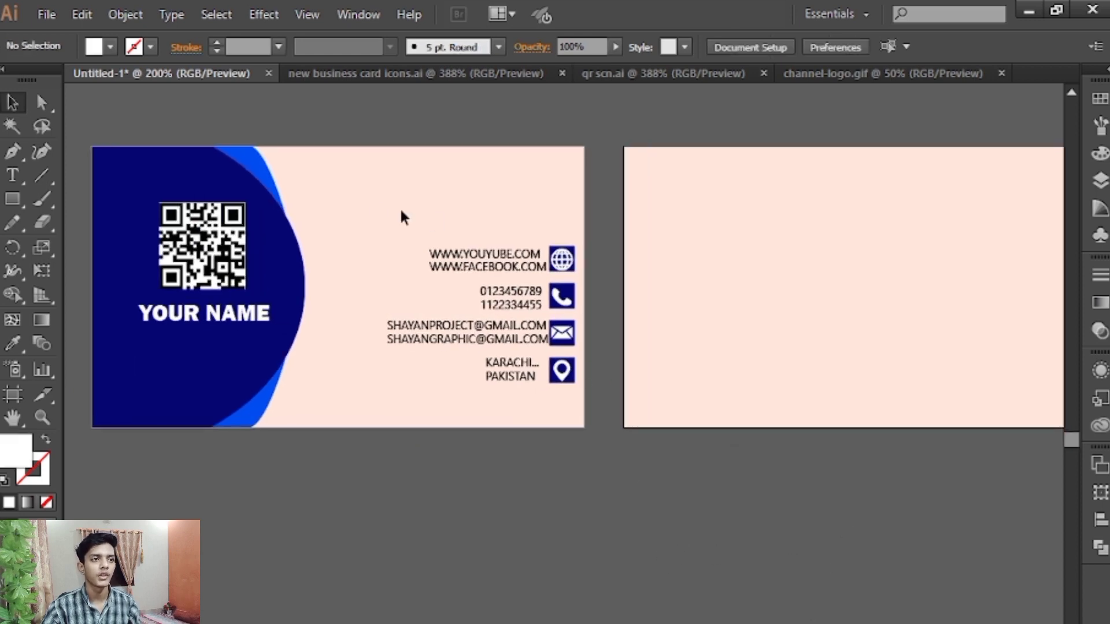
left_click_drag(373, 203, 574, 403)
left_click(566, 500)
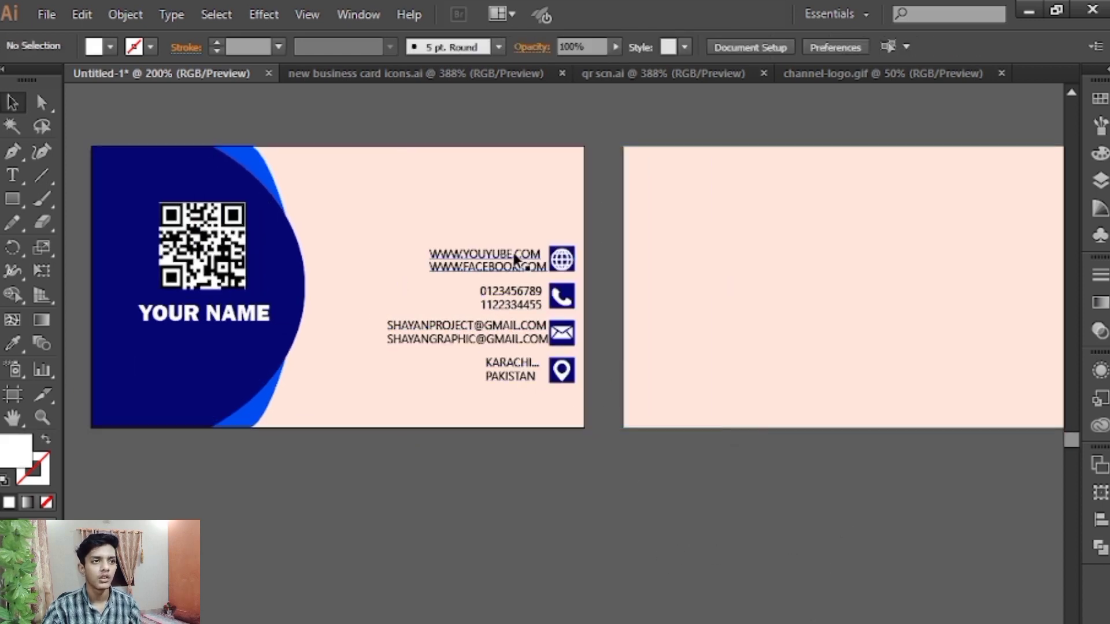
left_click(274, 234)
Step: Nudge the QR code and name slightly up and to the left
key("ctrl+2")
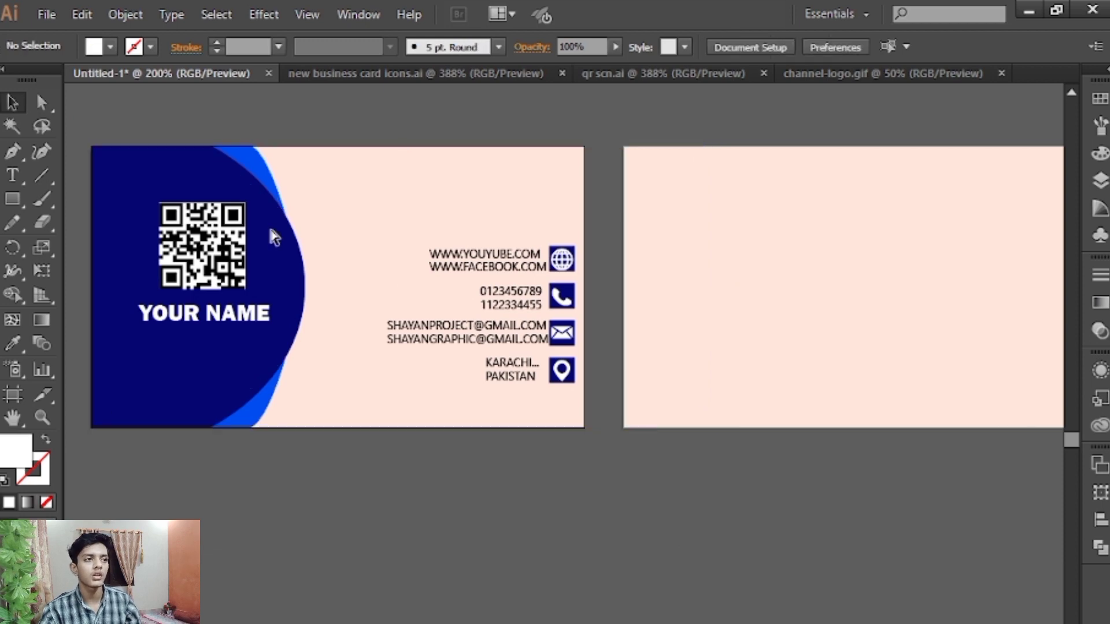
left_click_drag(132, 186, 228, 327)
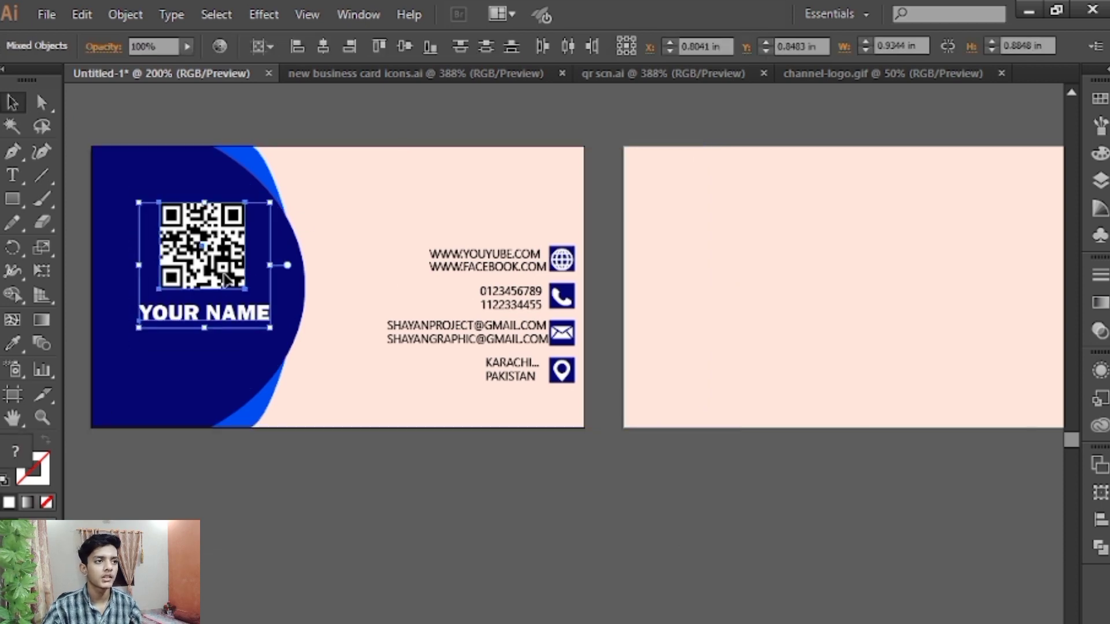
left_click_drag(226, 260, 215, 258)
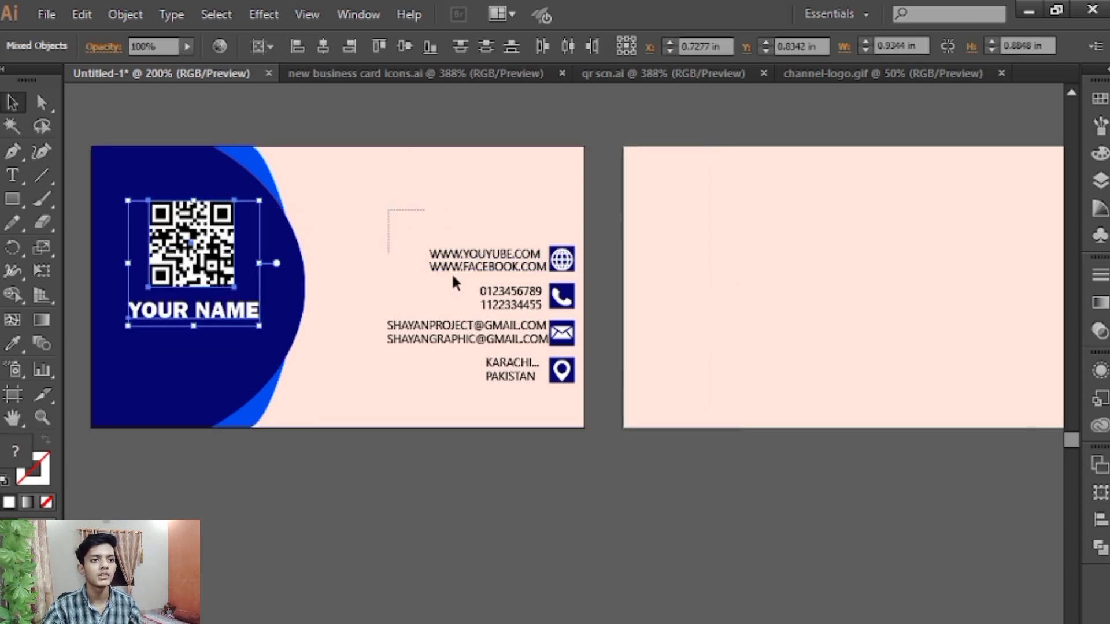
Step: Scale the contact text and icons up to about 1.4 × 0.97 in
left_click_drag(452, 279, 587, 424)
mouse_move(575, 375)
left_mouse_down()
mouse_move(554, 365)
mouse_move(573, 402)
left_mouse_up()
left_click(563, 432)
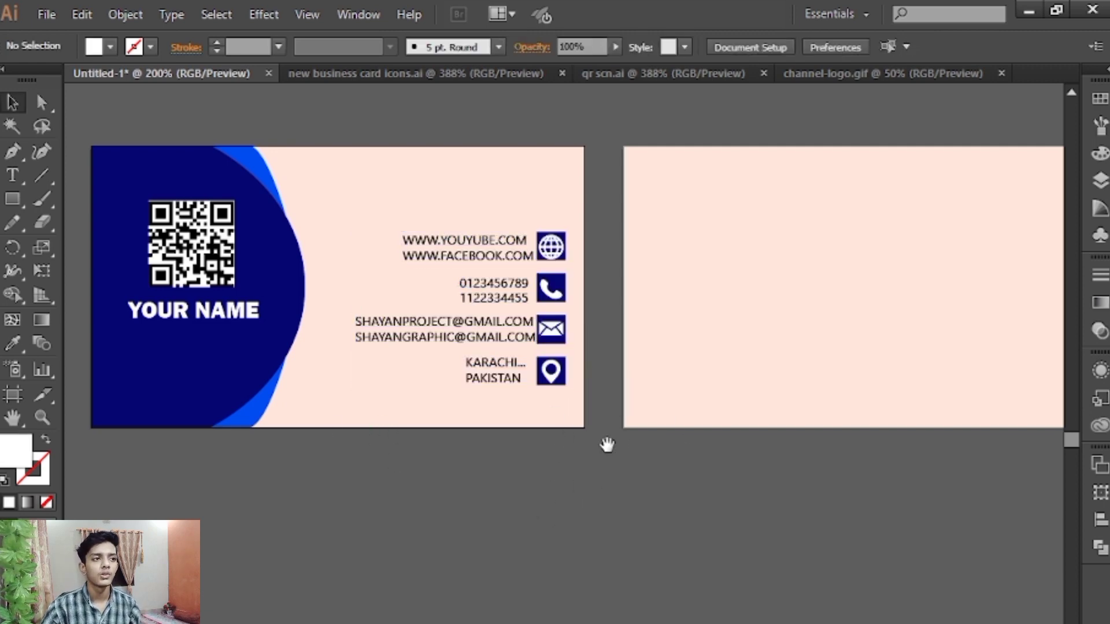
mouse_move(606, 445)
left_mouse_down()
mouse_move(562, 449)
mouse_move(600, 399)
mouse_move(439, 426)
mouse_move(260, 334)
left_mouse_up()
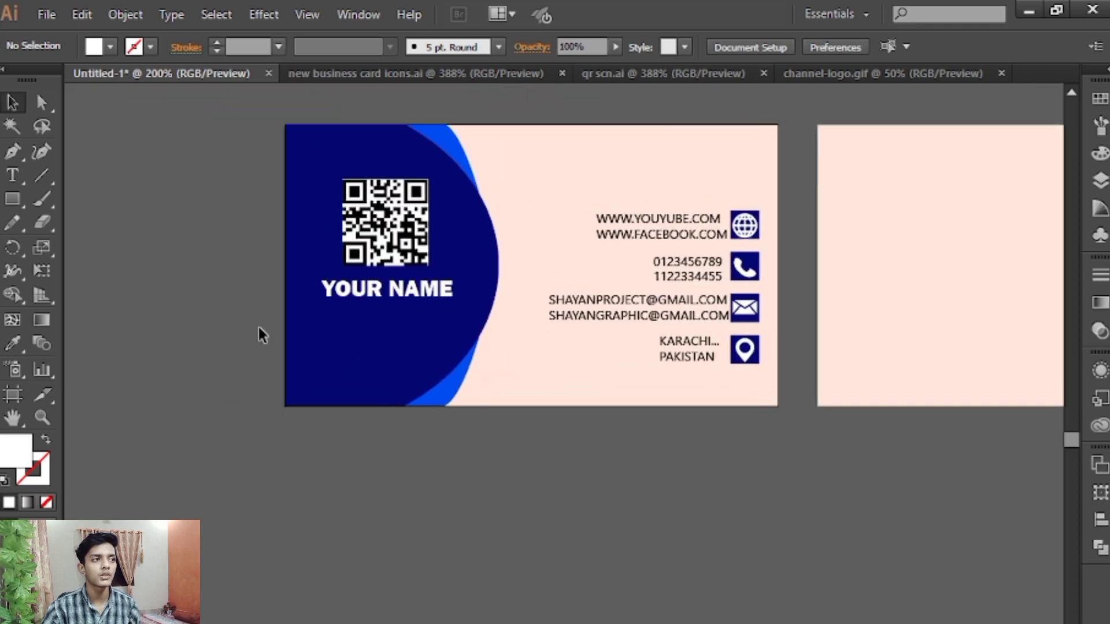
Step: Add a YOUR TAGLINE text line, white like the name, in Franklin Gothic Book
left_click(22, 172)
type("YOUR TAGLINE")
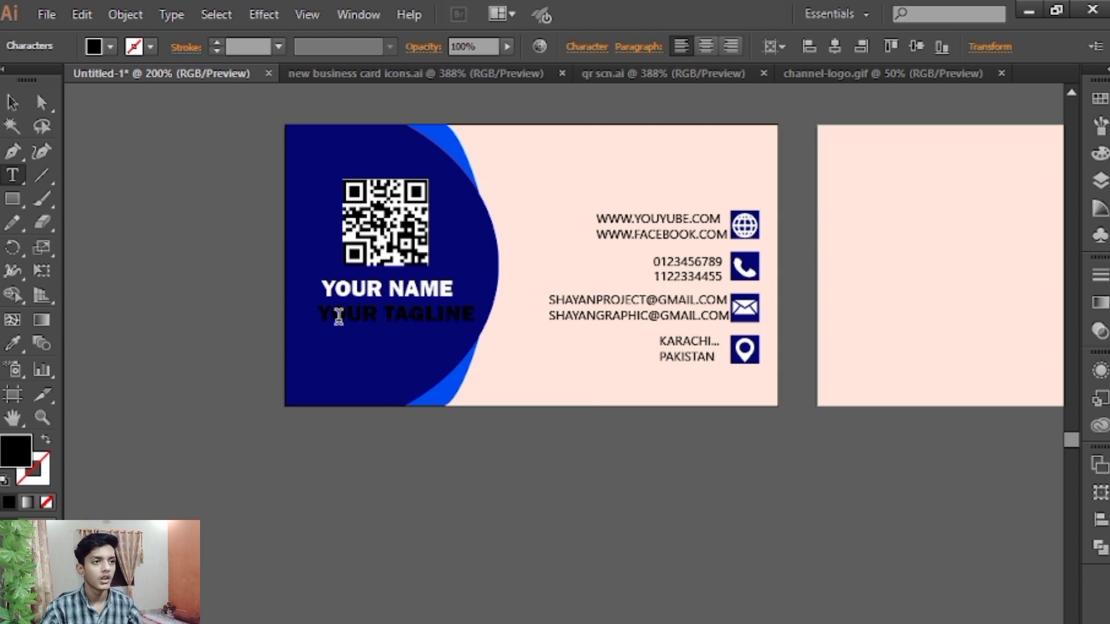
left_click(13, 103)
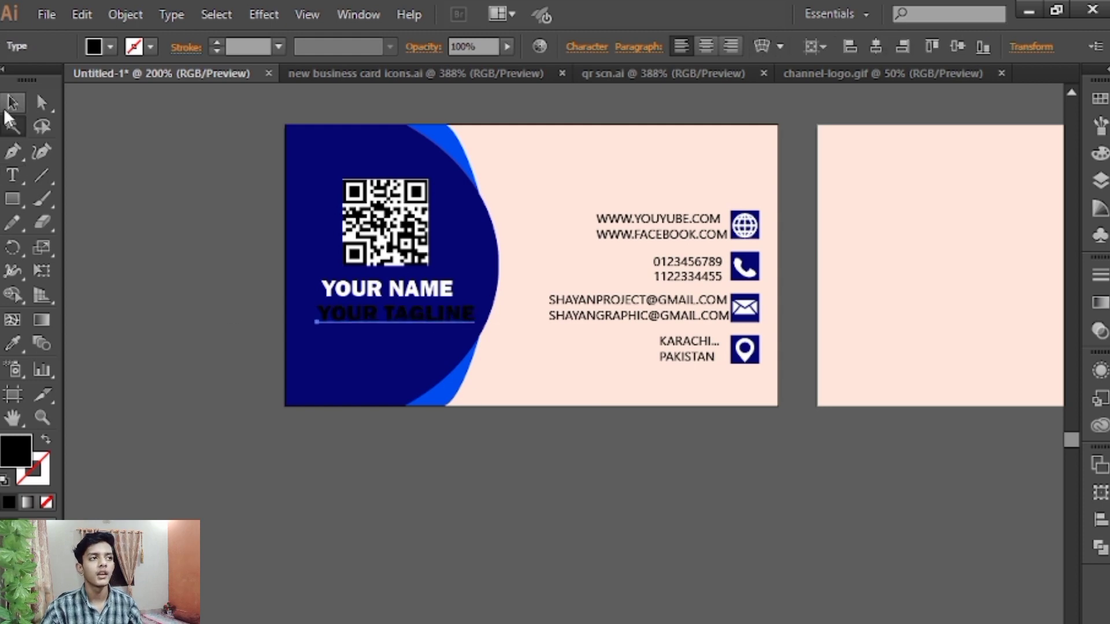
left_click(15, 341)
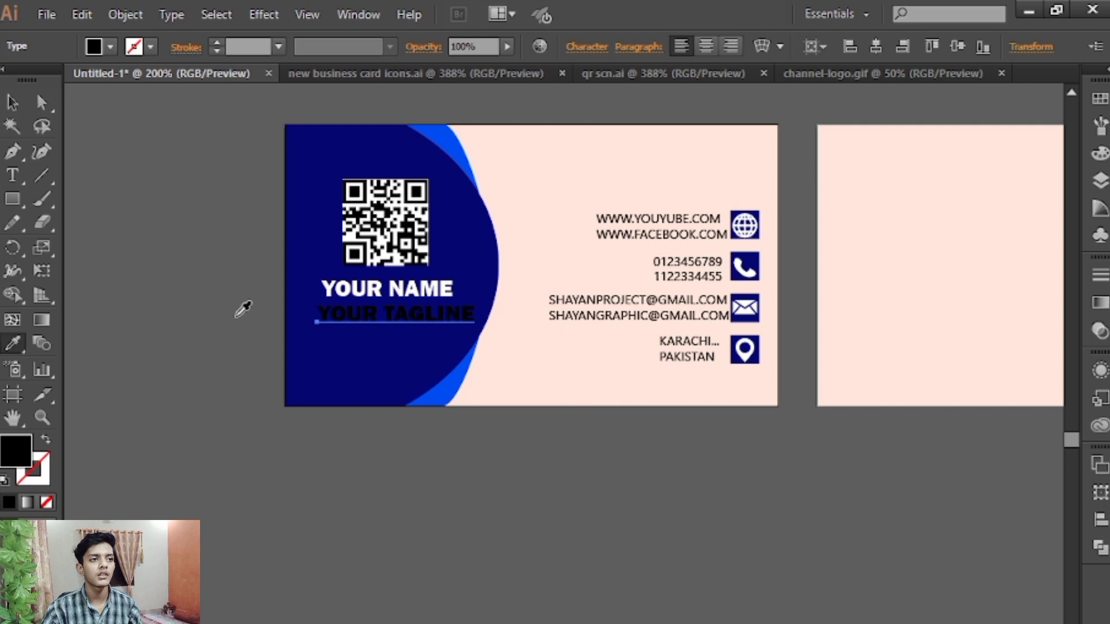
left_click(370, 286)
left_click(586, 47)
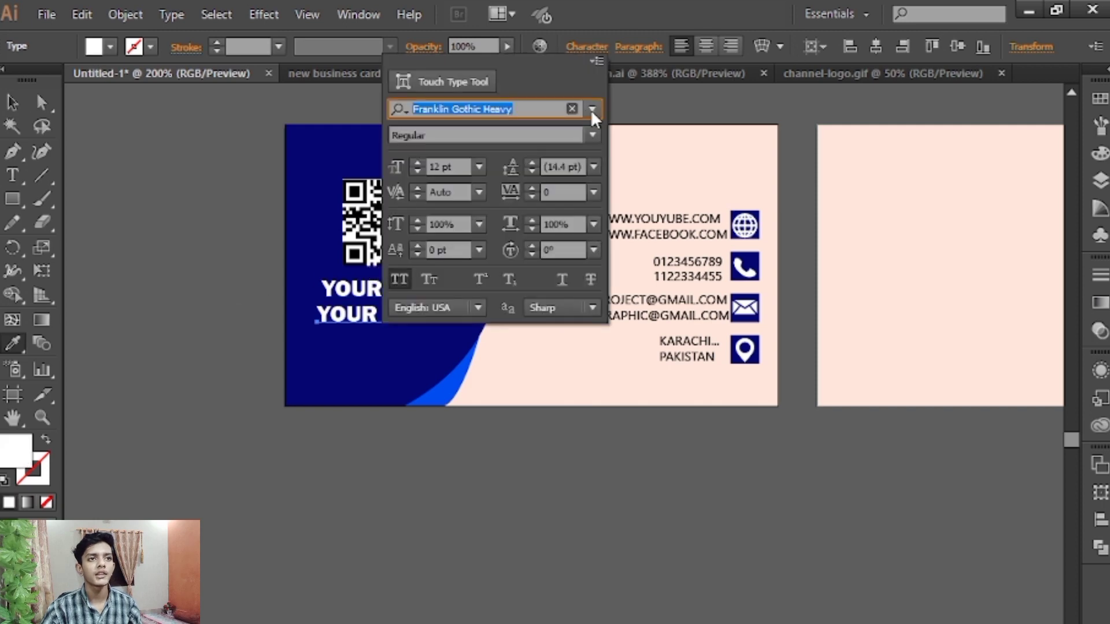
left_click(591, 109)
left_click(671, 333)
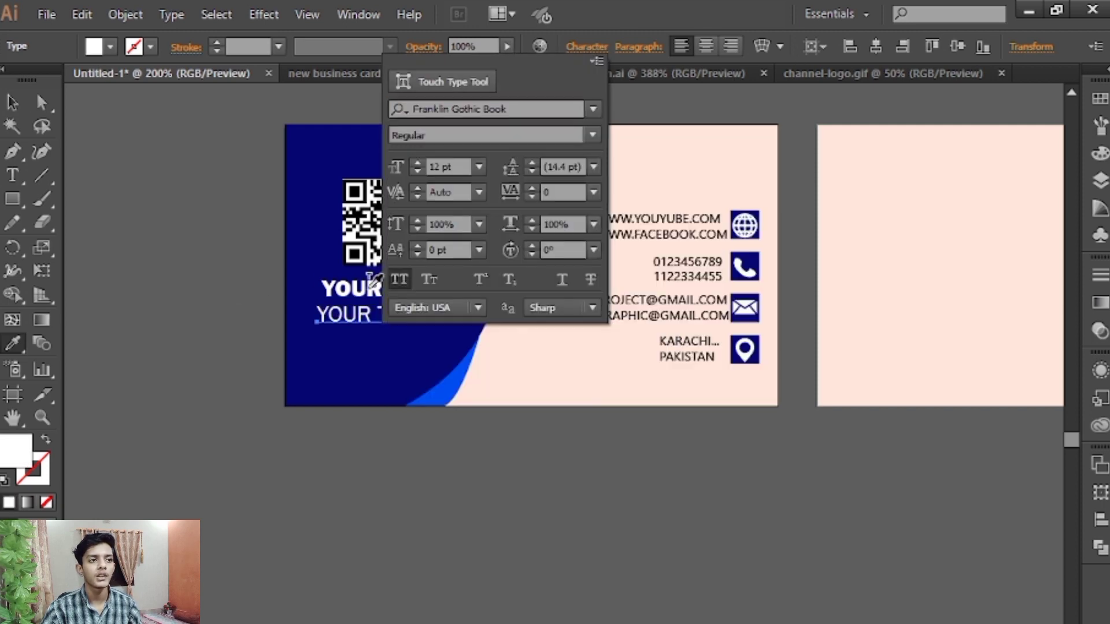
key("Escape")
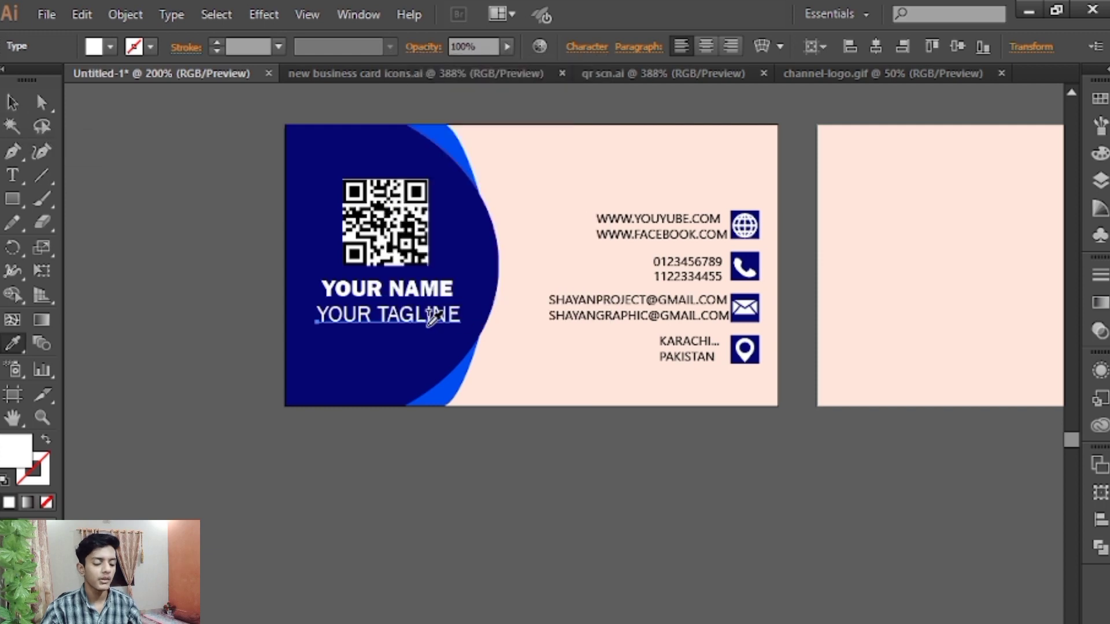
Step: Move the tagline up and shrink it to sit just under YOUR NAME
key("v")
left_click_drag(434, 328, 435, 319)
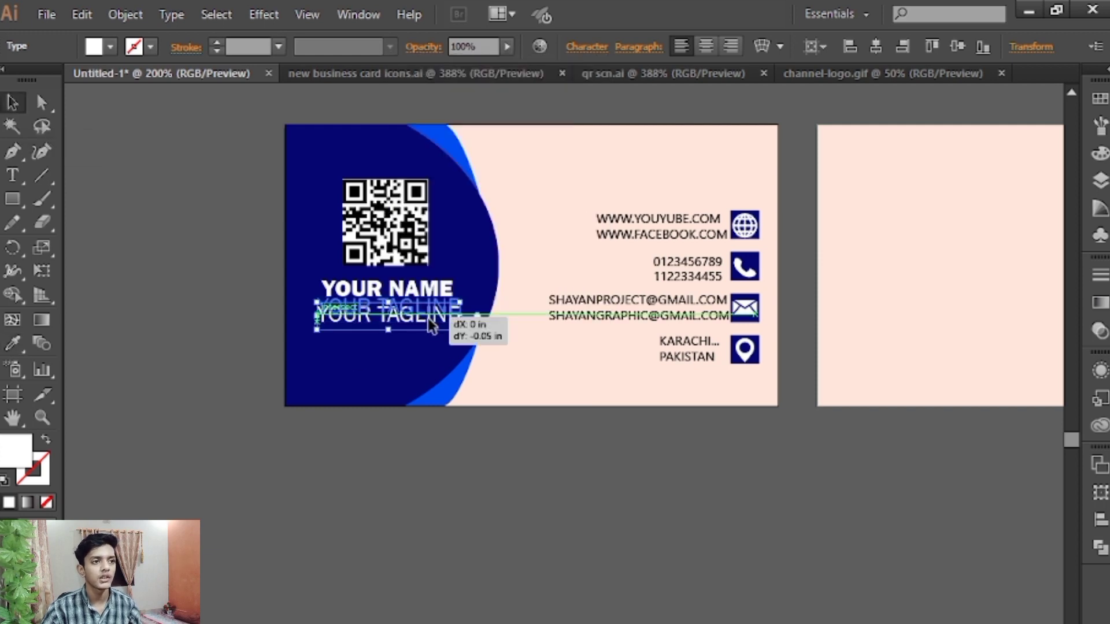
left_click(163, 275)
left_click(427, 309)
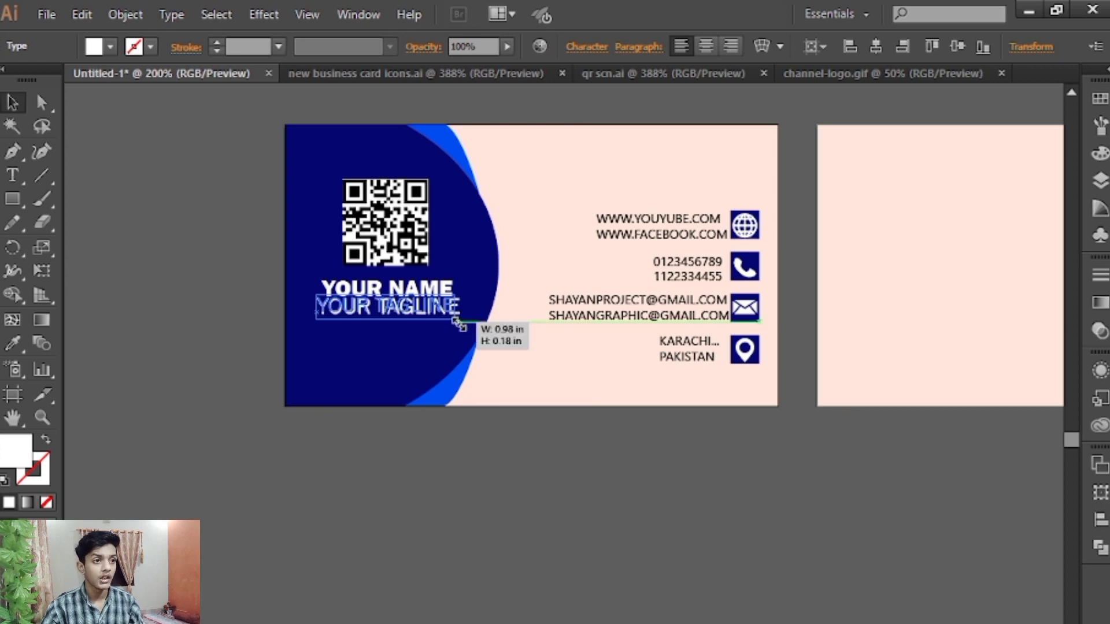
left_click_drag(464, 327, 449, 321)
left_click(208, 264)
Step: Draw a wide navy-filled ellipse across the bottom edge of the back card
scroll(483, 384, "right", 5)
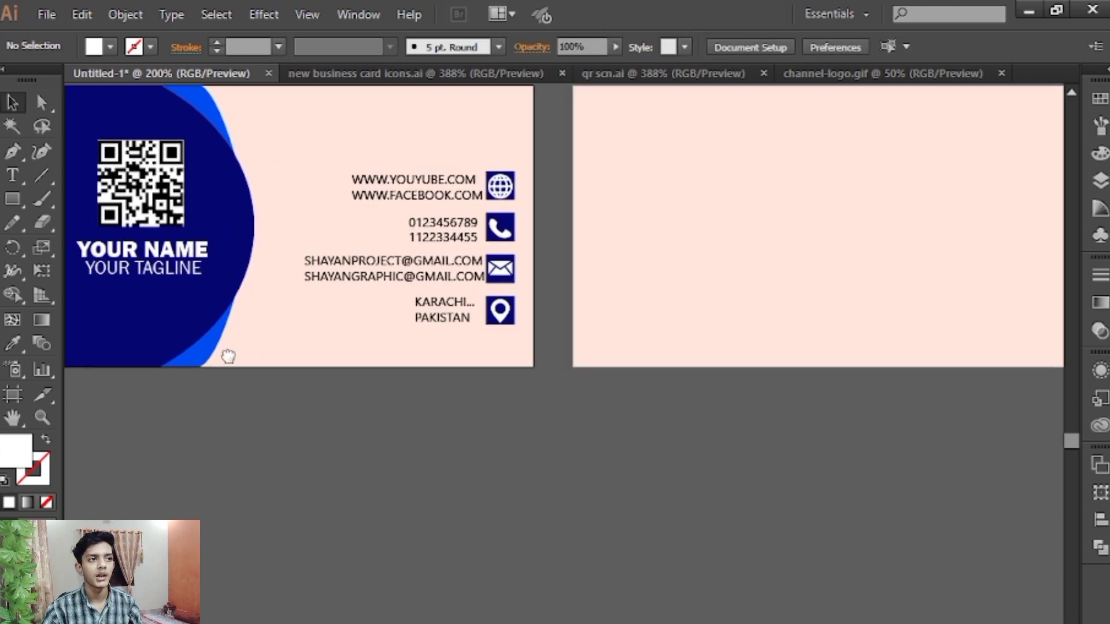
scroll(520, 330, "right", 5)
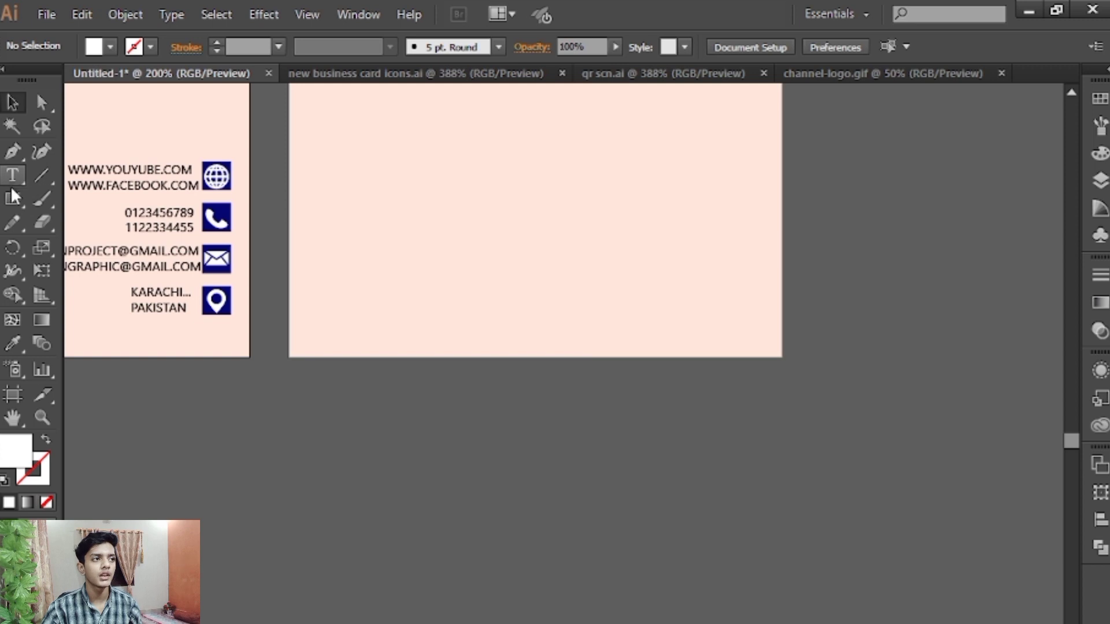
left_click_drag(13, 197, 89, 245)
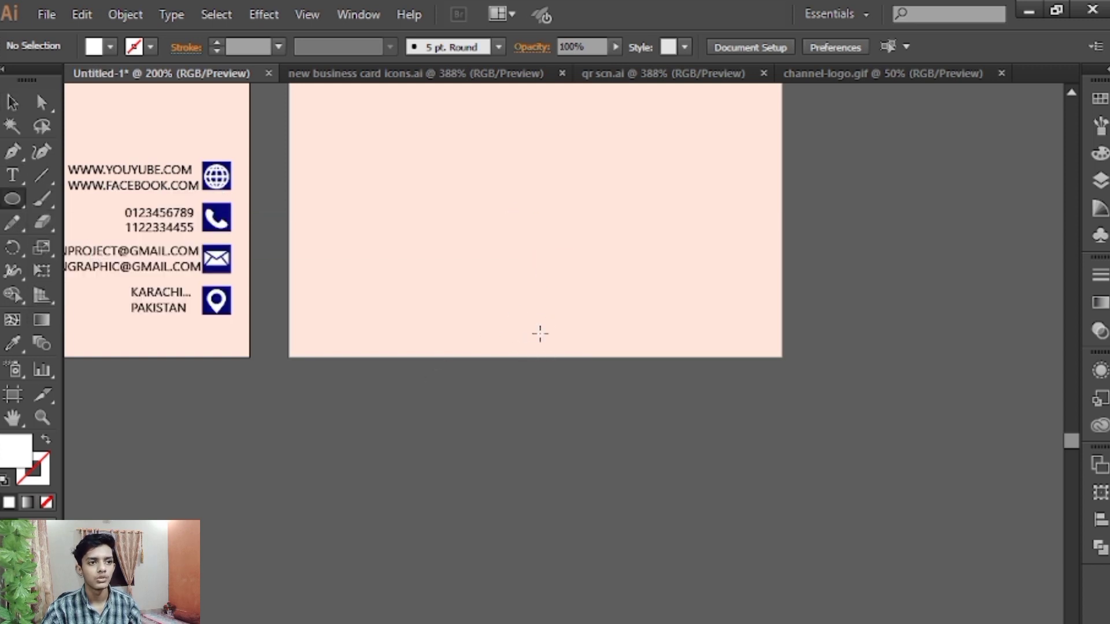
mouse_move(537, 348)
left_mouse_down()
mouse_move(902, 487)
mouse_move(845, 406)
left_mouse_up()
scroll(404, 205, "left", 5)
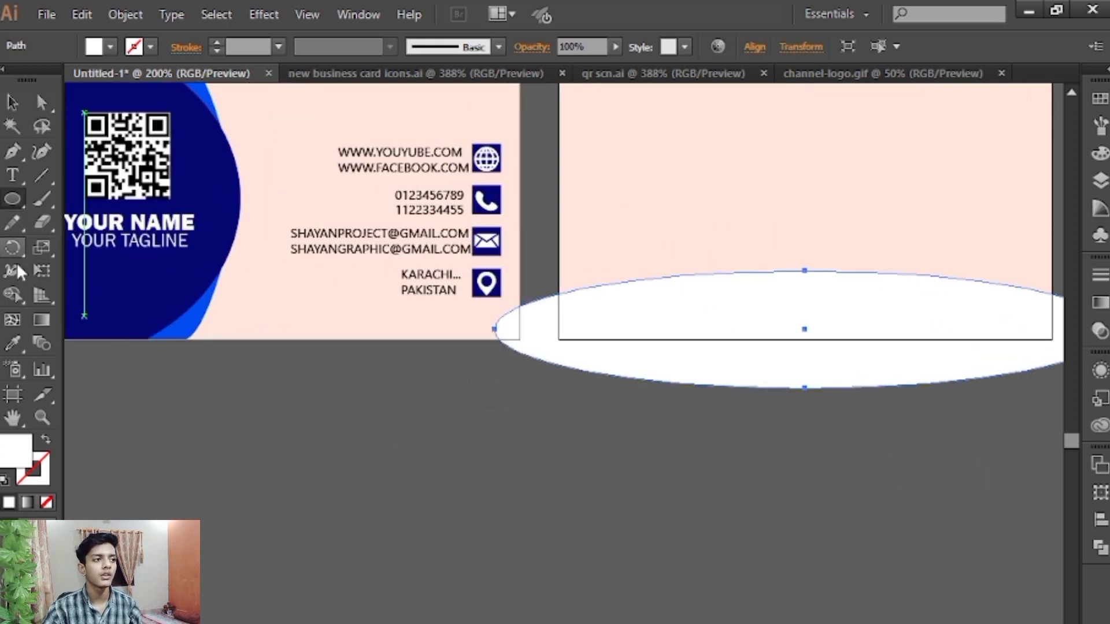
left_click(174, 292)
scroll(453, 329, "right", 5)
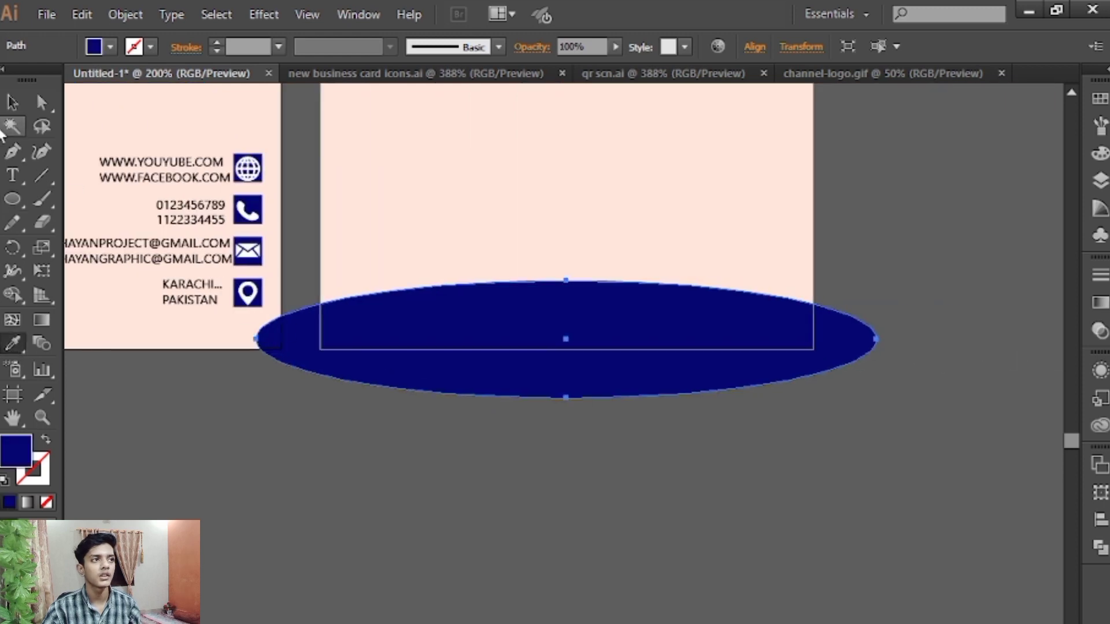
left_click(13, 104)
left_click(359, 426)
scroll(214, 303, "up", 2)
scroll(213, 303, "left", 1)
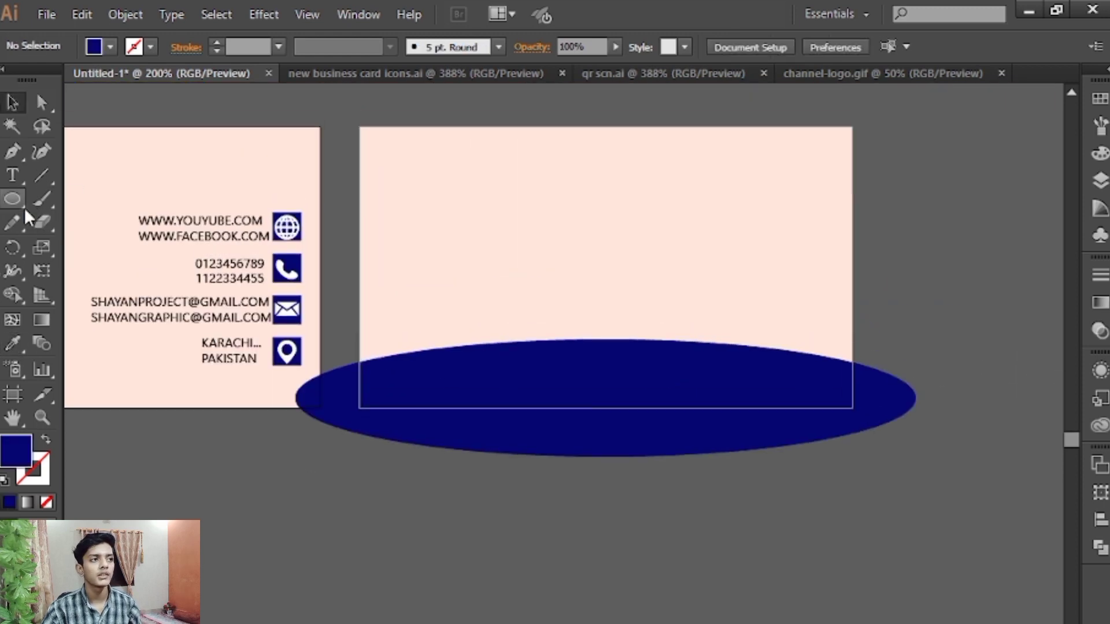
Step: Clip the navy ellipse with a rectangle covering the whole back card
left_click_drag(23, 205, 78, 200)
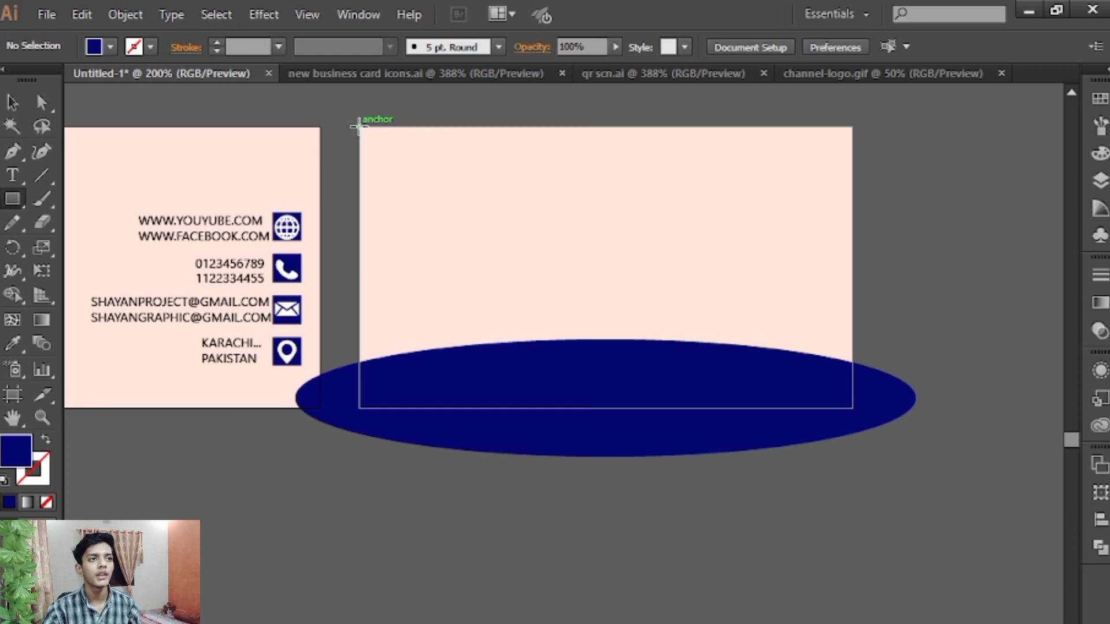
left_click_drag(358, 126, 854, 408)
left_click(15, 106)
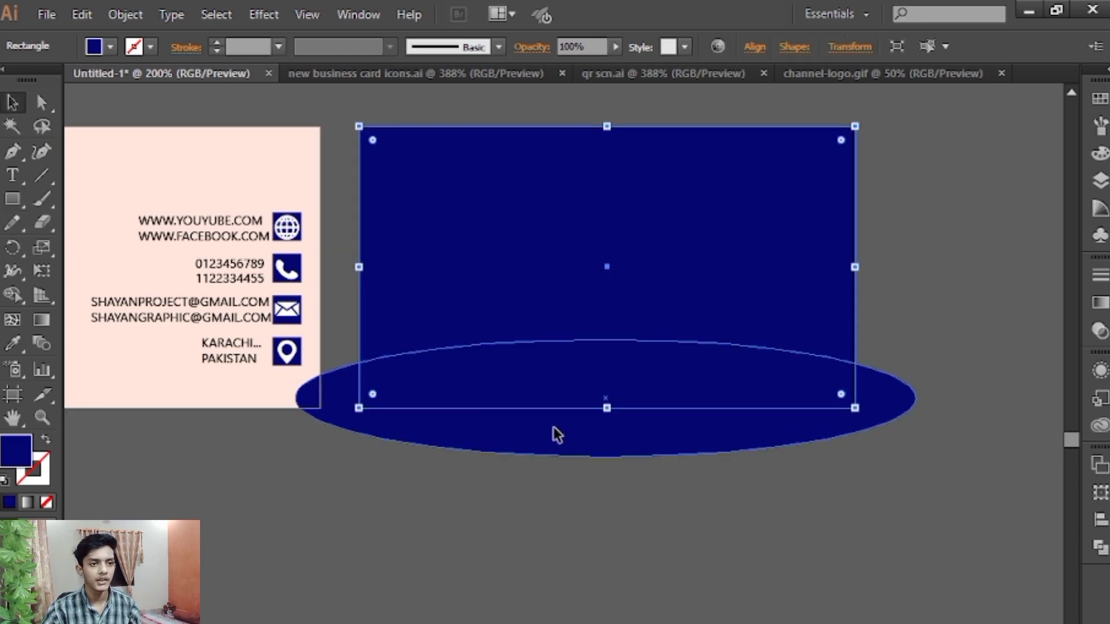
left_click(557, 435, "shift")
right_click(533, 279)
left_click(608, 454)
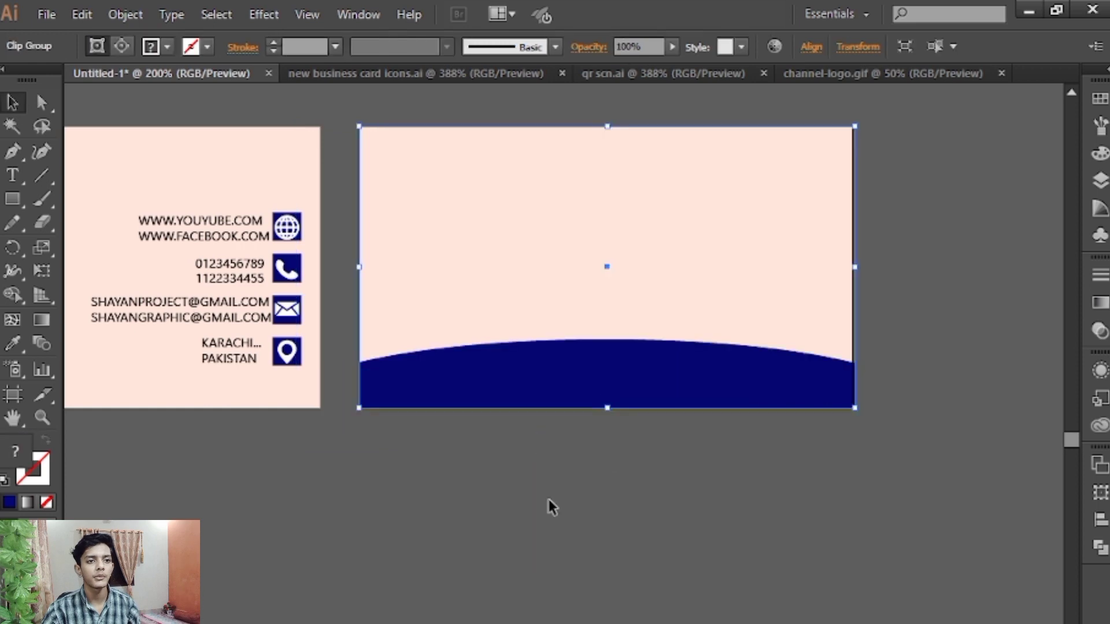
left_click(584, 508)
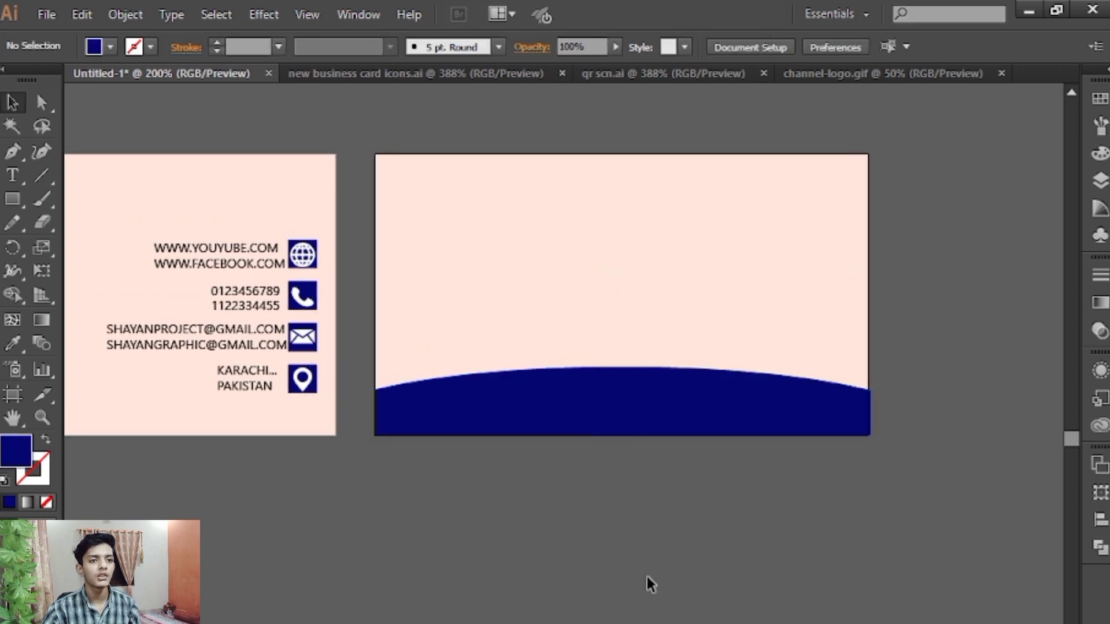
mouse_move(535, 538)
left_mouse_down()
mouse_move(788, 524)
mouse_move(769, 491)
left_mouse_up()
key("ctrl+minus")
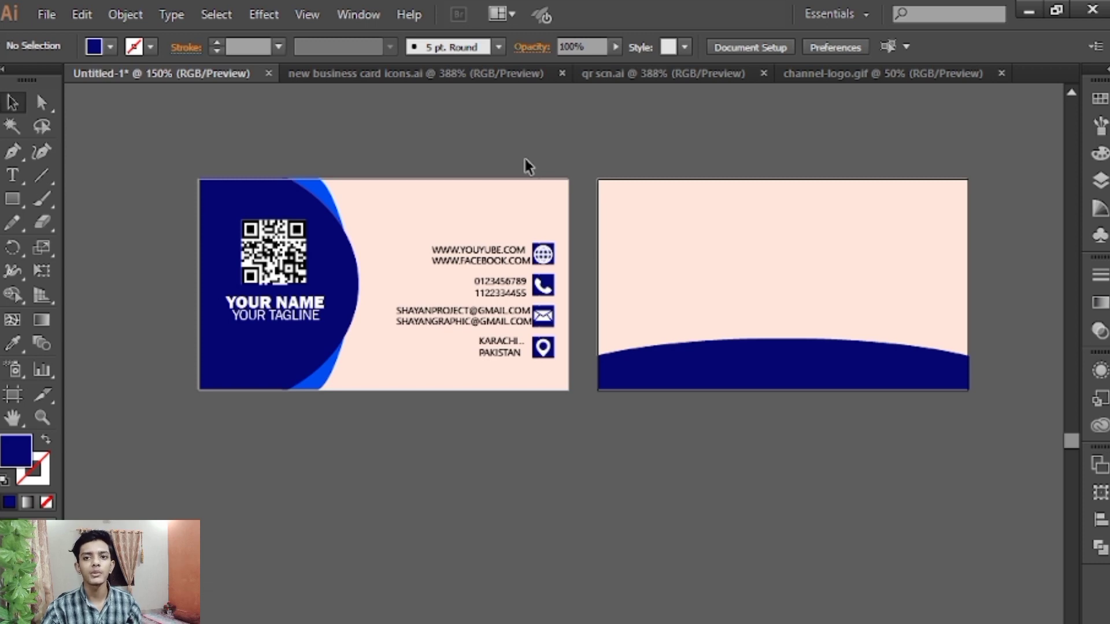
Step: Bring the channel logo from channel-logo.gif into the business card document
left_click_drag(708, 168, 641, 148)
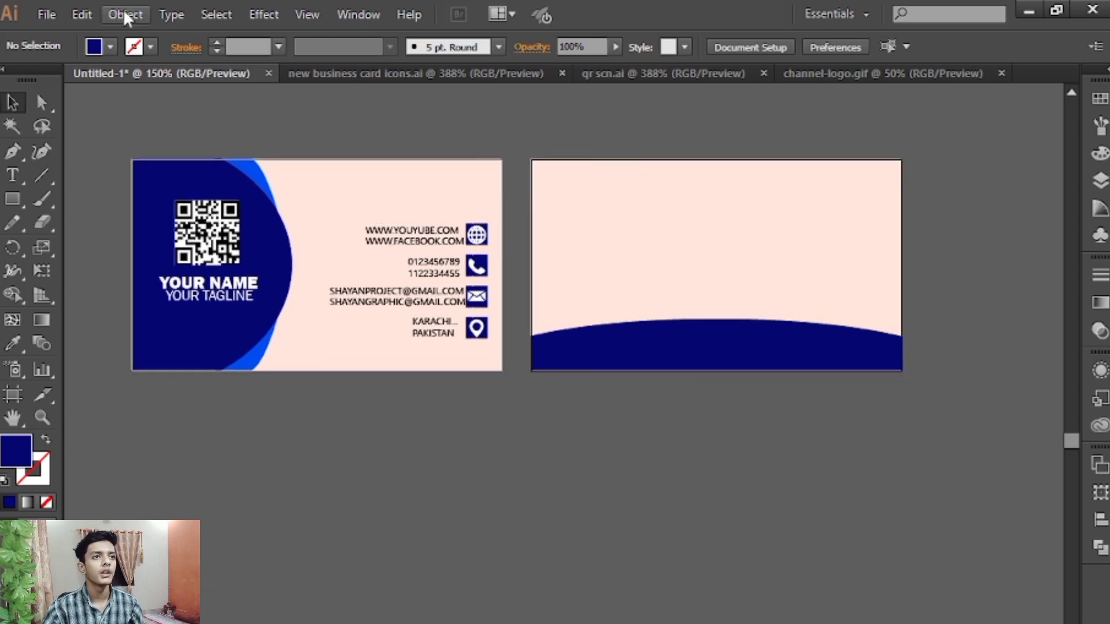
left_click(833, 72)
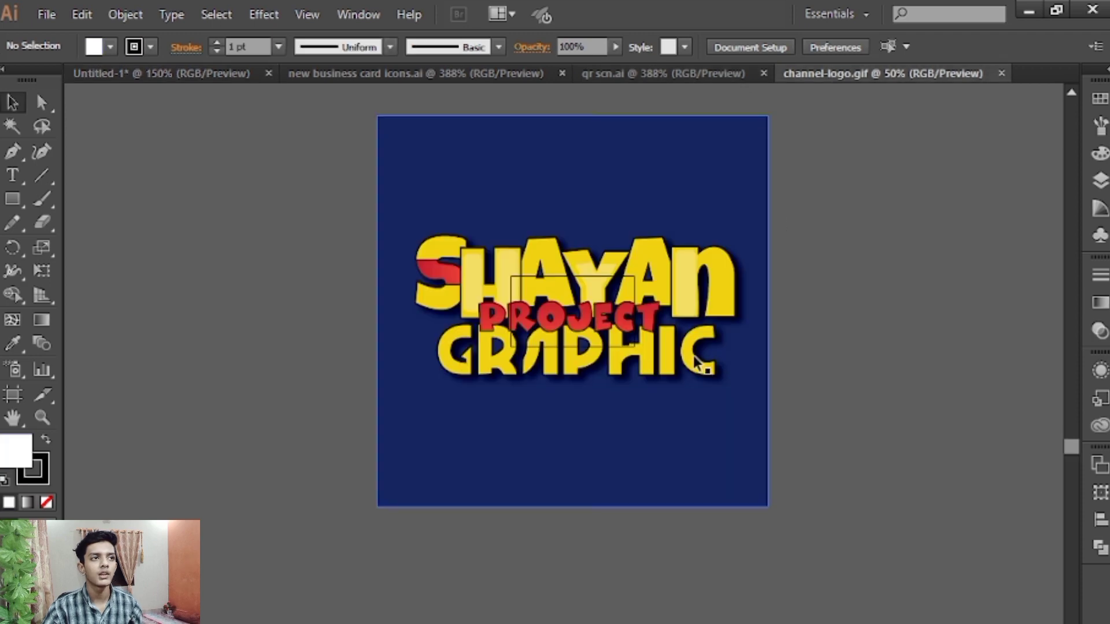
left_click_drag(695, 358, 733, 225)
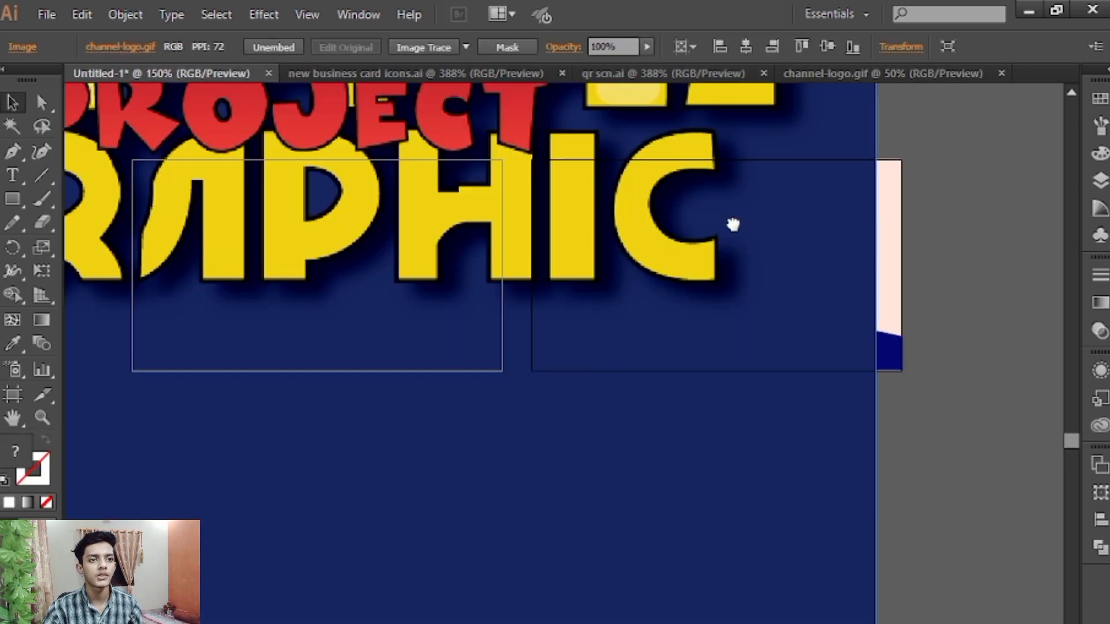
key("ctrl+minus")
key("ctrl+minus")
key("ctrl+minus")
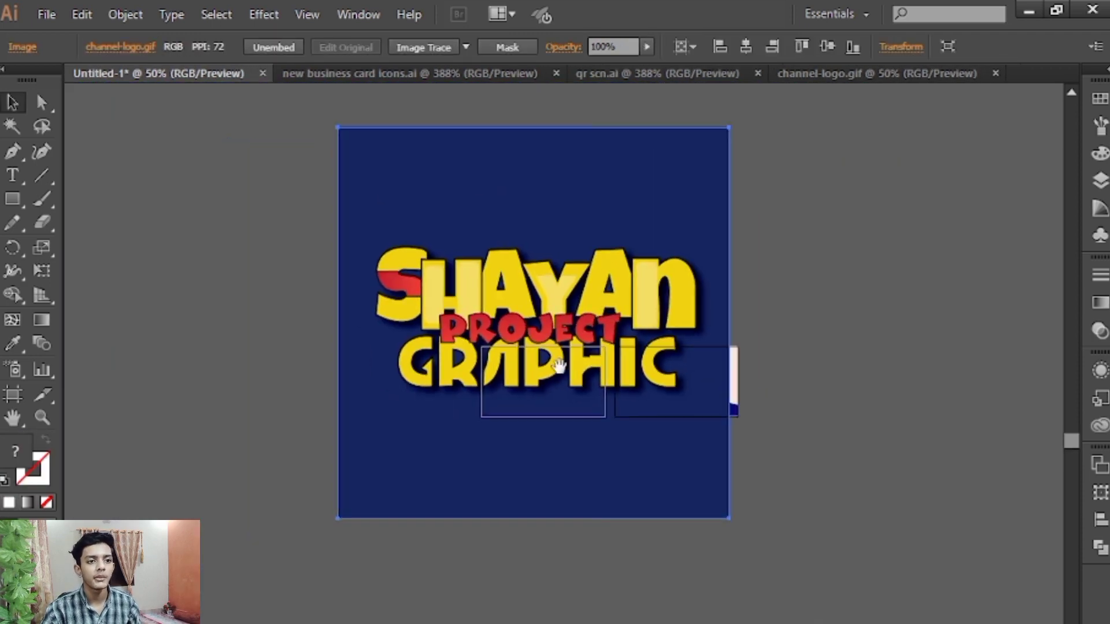
Step: Scale the logo down and place it near the top centre of the pink back card
mouse_move(729, 517)
left_mouse_down()
mouse_move(686, 458)
mouse_move(616, 398)
left_mouse_up()
scroll(653, 446, "up", 2)
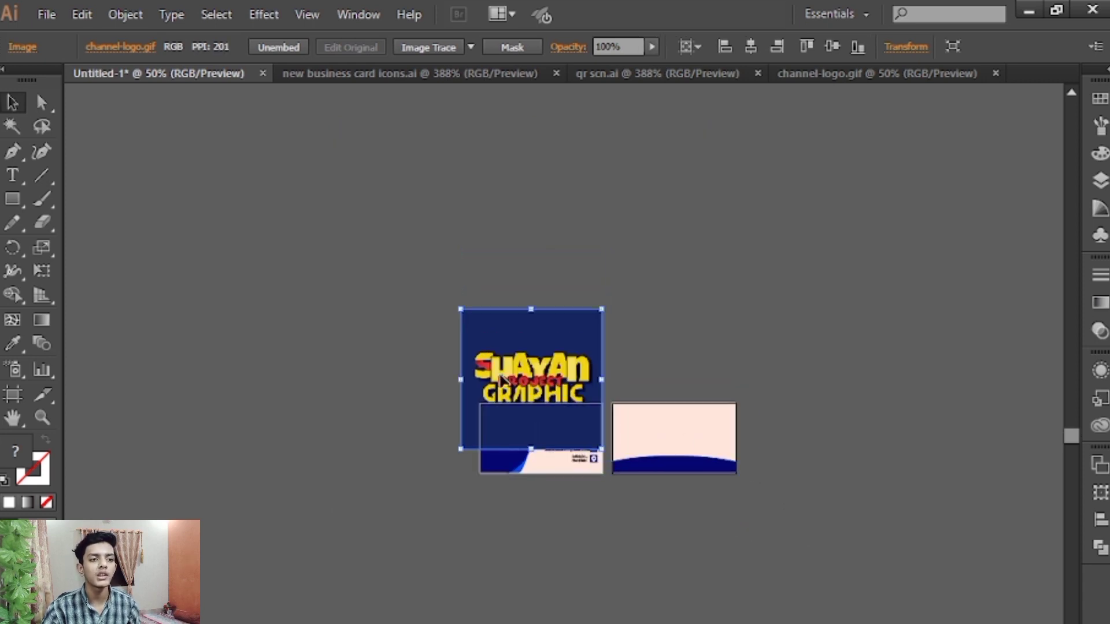
left_click_drag(500, 381, 660, 368)
left_click_drag(760, 434, 712, 386)
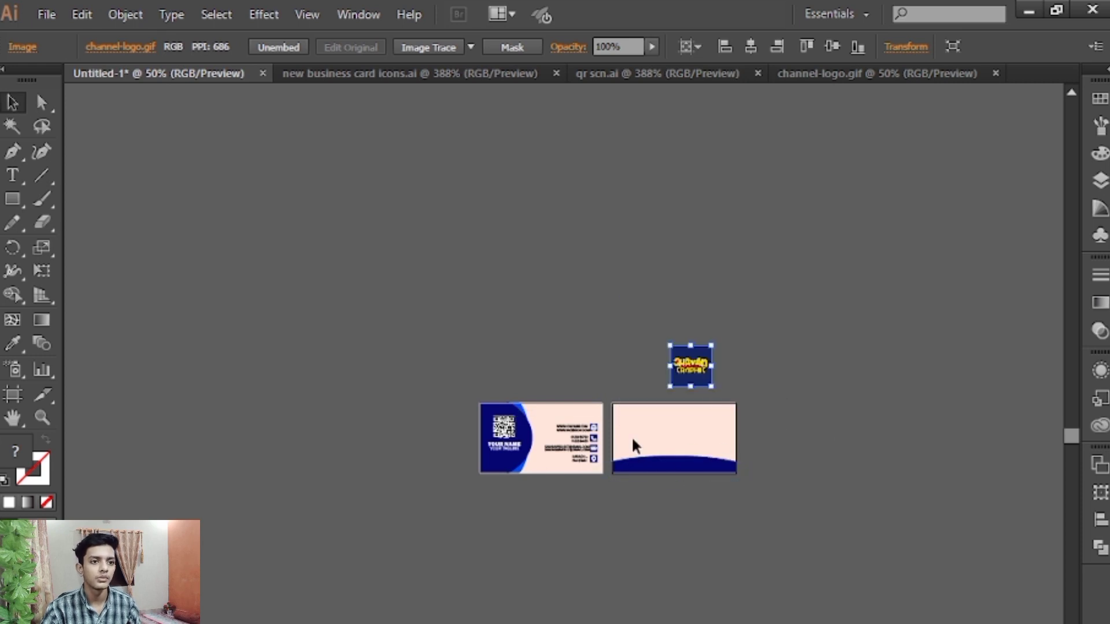
key("ctrl+plus")
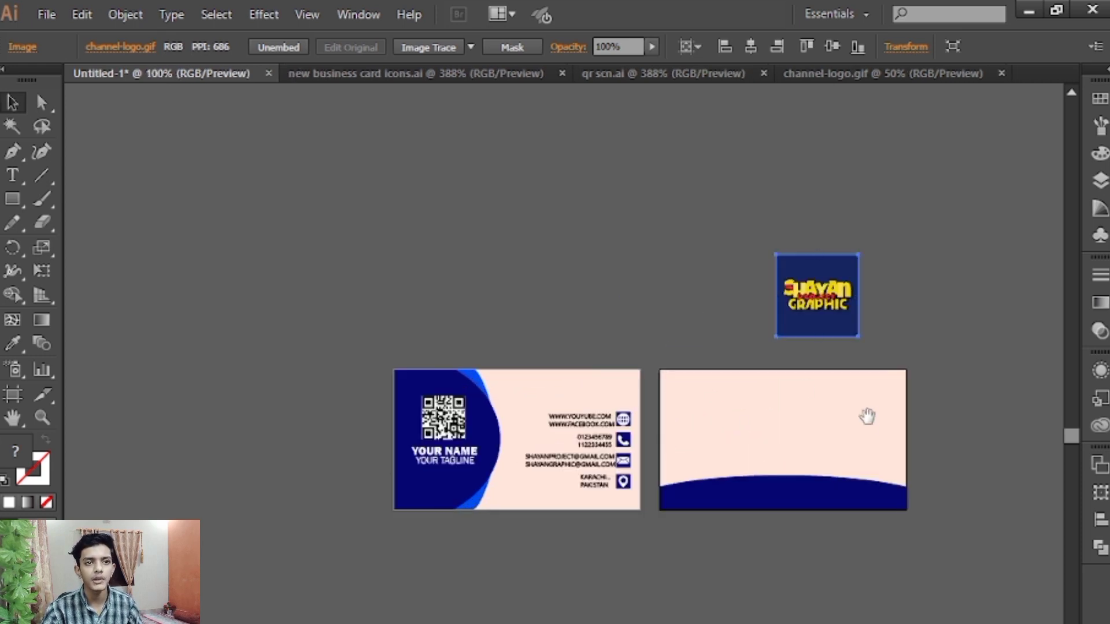
left_click_drag(867, 416, 803, 377)
mouse_move(744, 276)
left_mouse_down()
mouse_move(711, 406)
mouse_move(712, 394)
mouse_move(754, 417)
mouse_move(744, 393)
left_mouse_up()
left_click(768, 453)
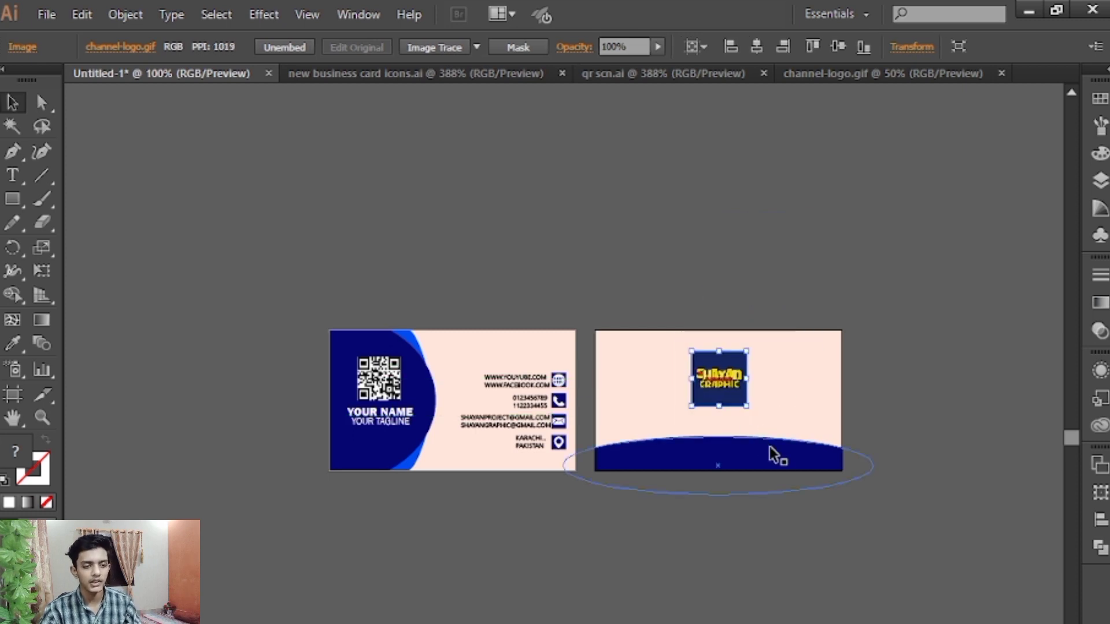
scroll(772, 454, "up", 3)
scroll(791, 434, "up", 2)
scroll(636, 347, "right", 5)
scroll(578, 307, "up", 2)
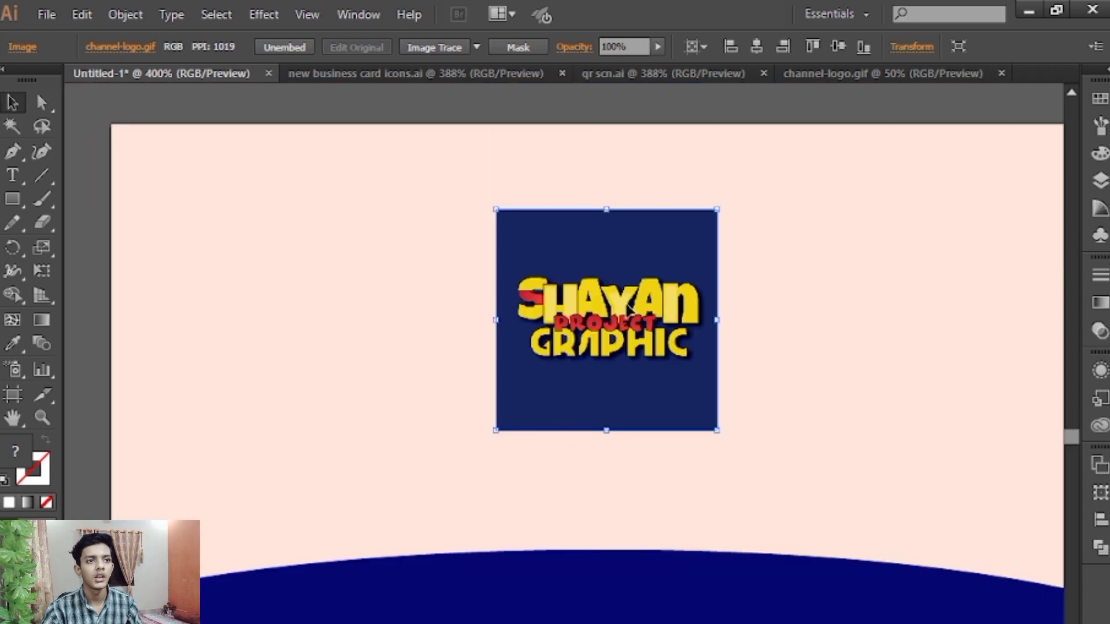
Step: Clip the logo into a circle with a clipping mask and move it slightly higher
left_click_drag(18, 204, 87, 246)
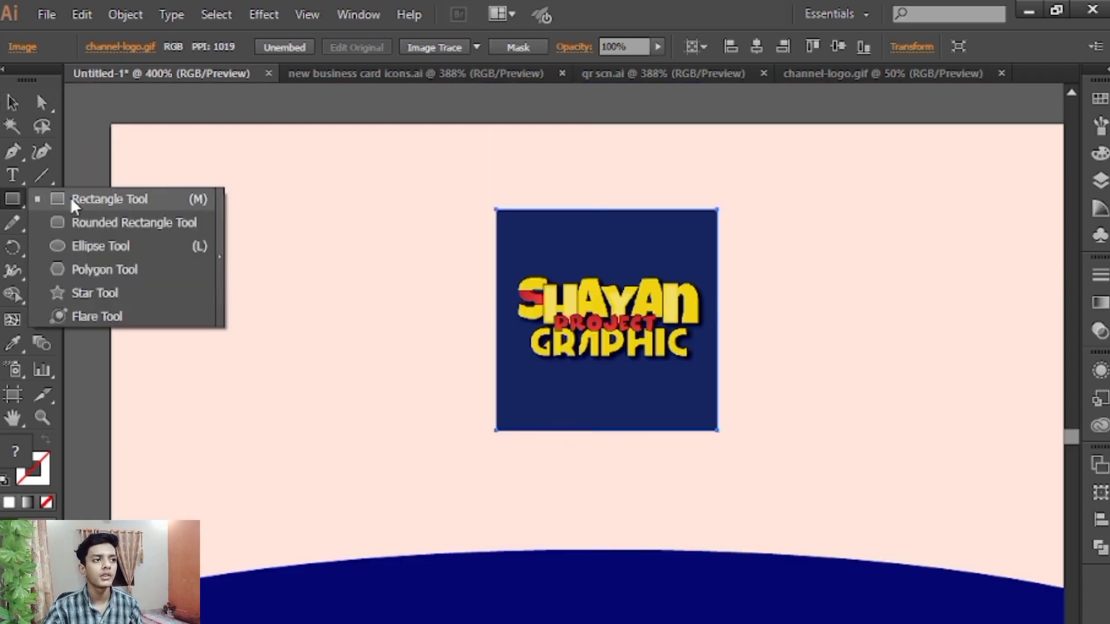
left_click_drag(611, 319, 687, 427)
key("v")
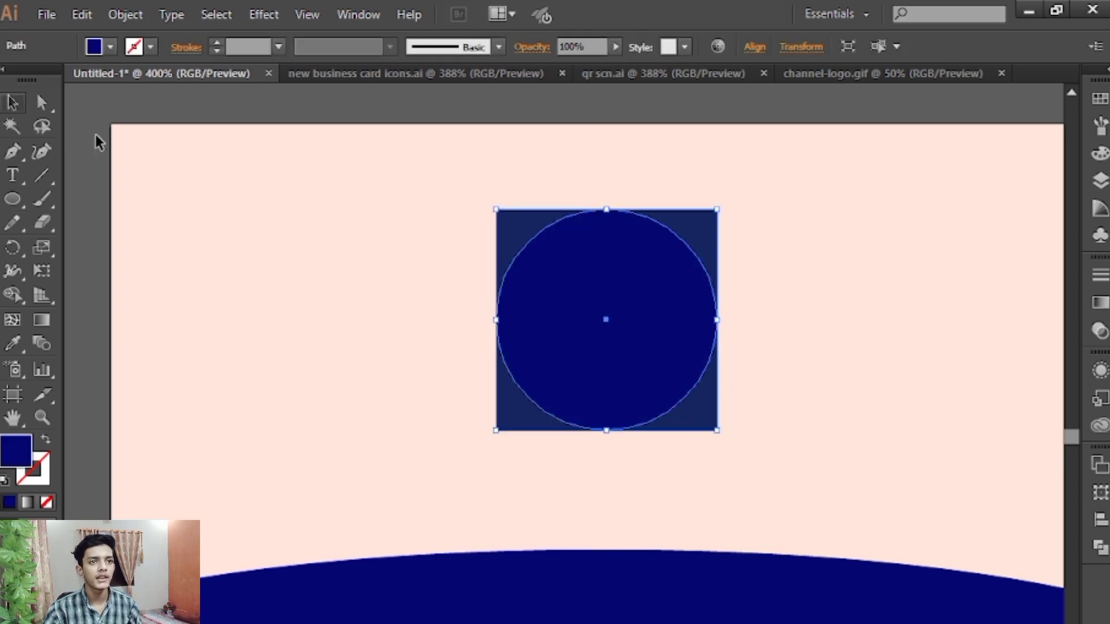
left_click(679, 231, "shift")
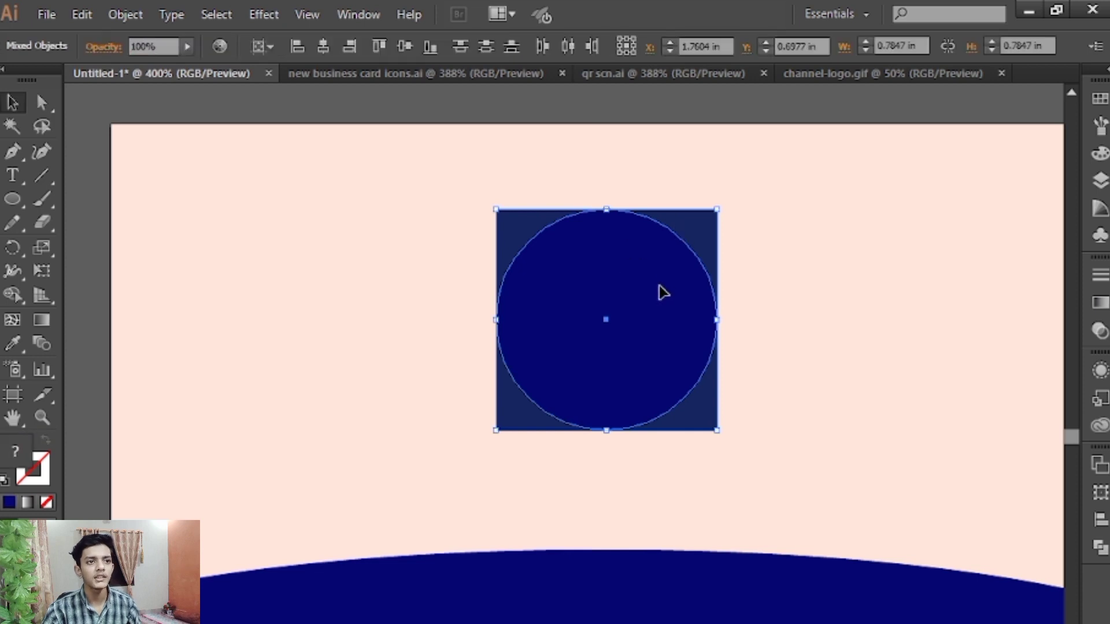
right_click(629, 243)
left_click(693, 357)
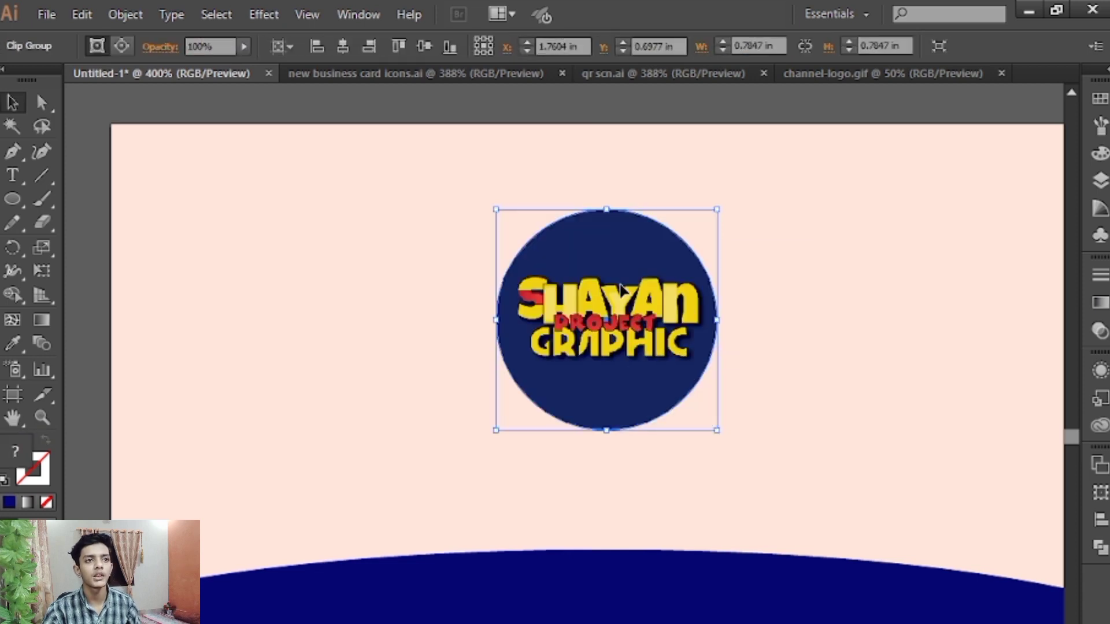
left_click(733, 113)
left_click_drag(638, 305, 637, 272)
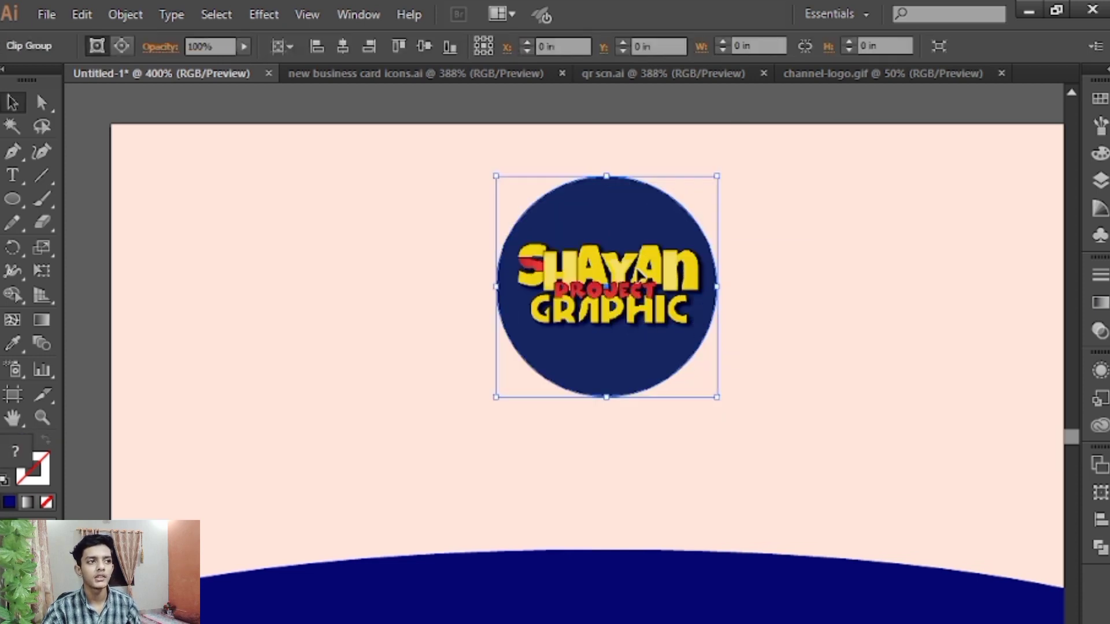
Step: Type COMPANY NAME and centre it under the circular logo
key("t")
left_click(565, 442)
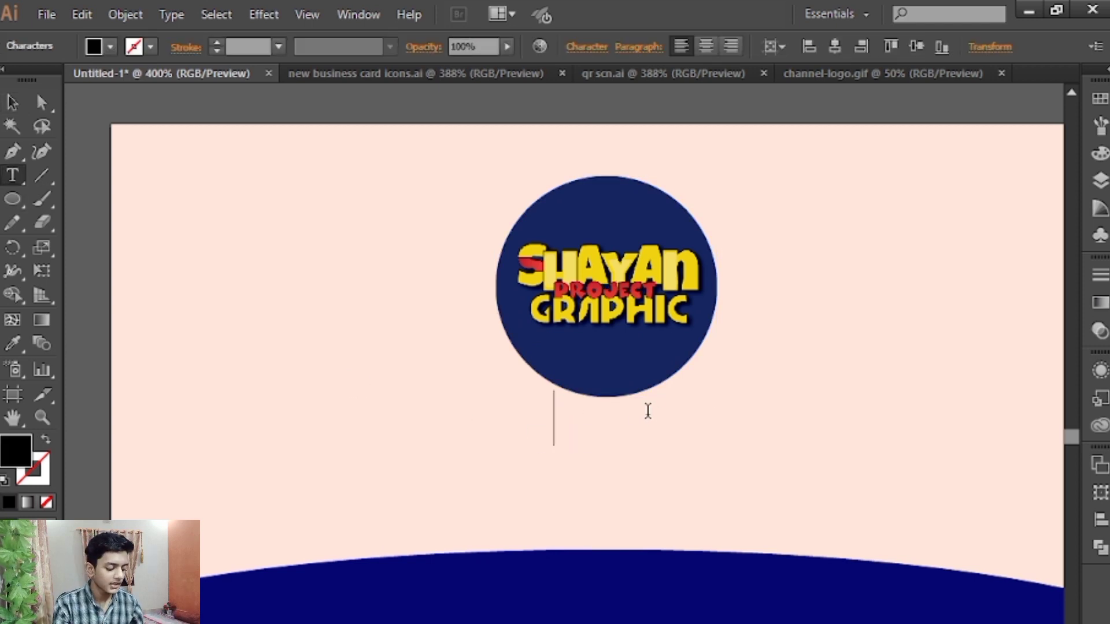
type("COMPANY NAME")
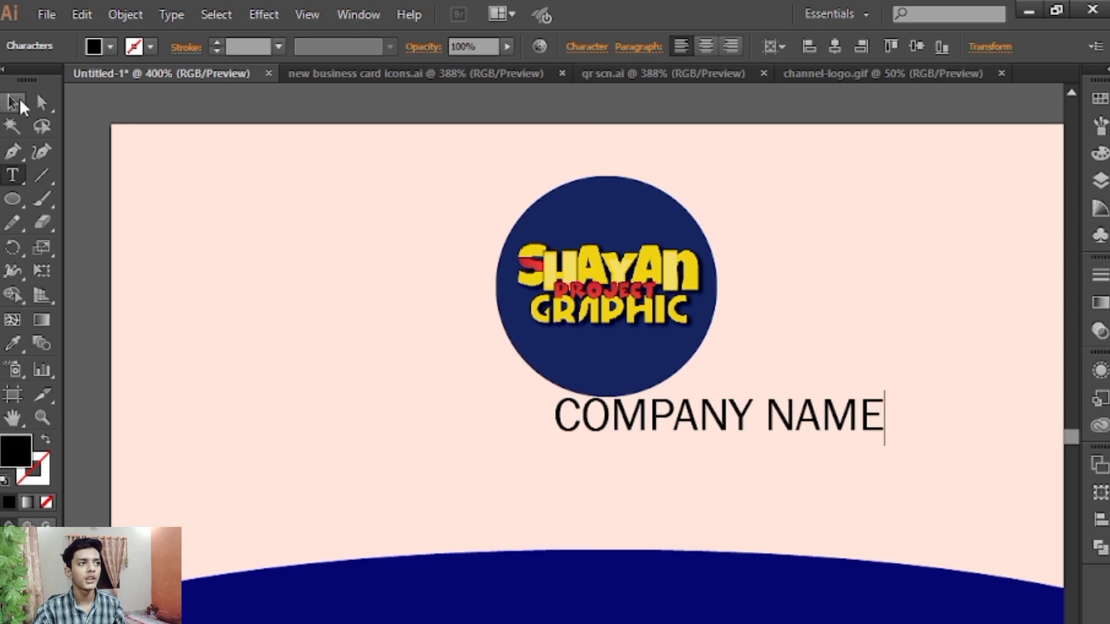
left_click(13, 102)
mouse_move(735, 421)
left_mouse_down()
mouse_move(641, 440)
mouse_move(631, 431)
mouse_move(655, 448)
left_mouse_up()
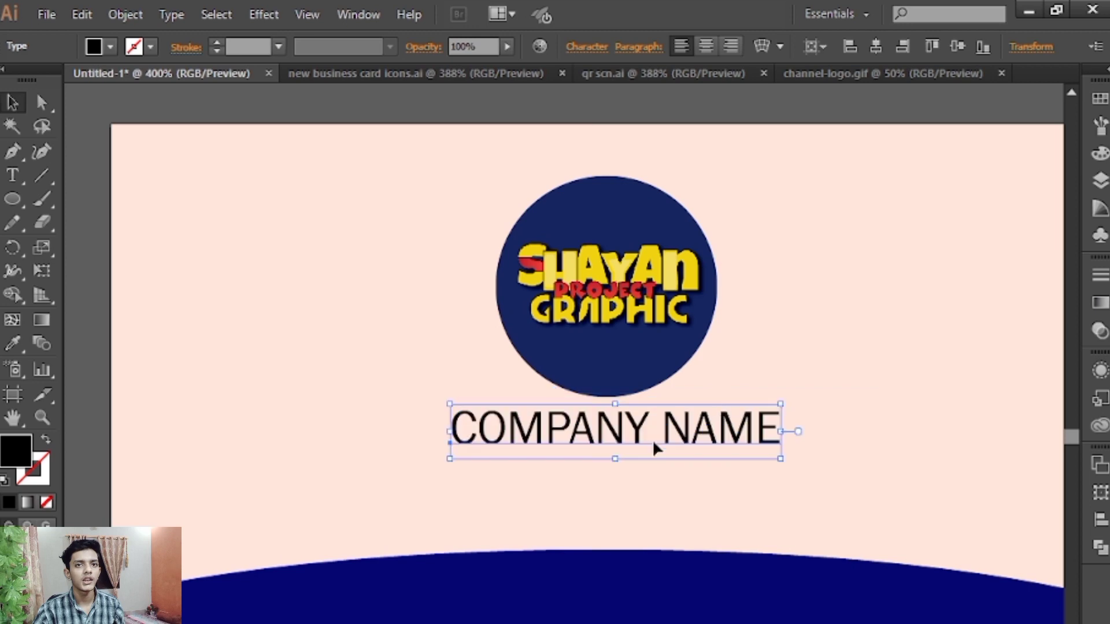
Step: Colour the COMPANY NAME text black from the Swatches panel
left_click(1098, 99)
left_click(888, 147)
scroll(578, 306, "left", 8)
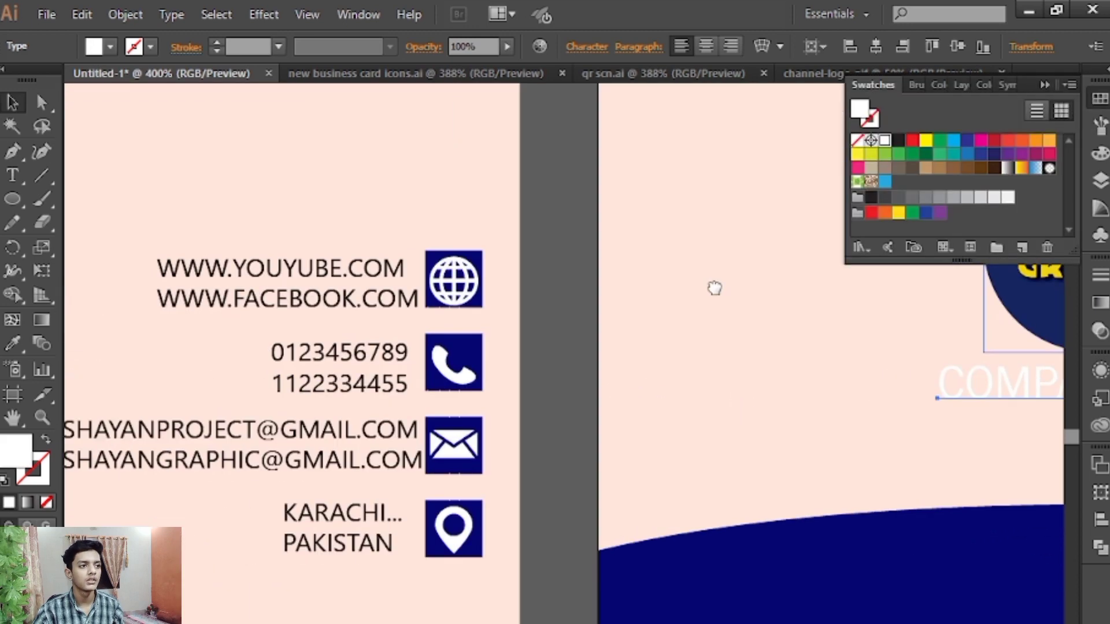
scroll(405, 335, "left", 1)
scroll(132, 366, "left", 6)
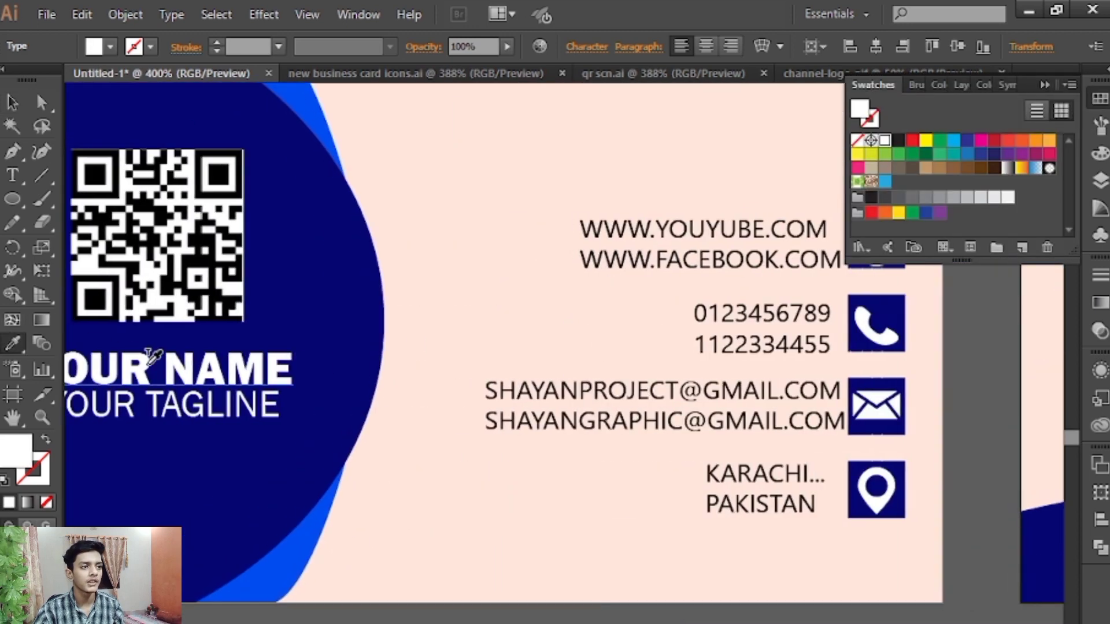
scroll(550, 426, "right", 8)
scroll(634, 447, "right", 6)
scroll(634, 447, "down", 1)
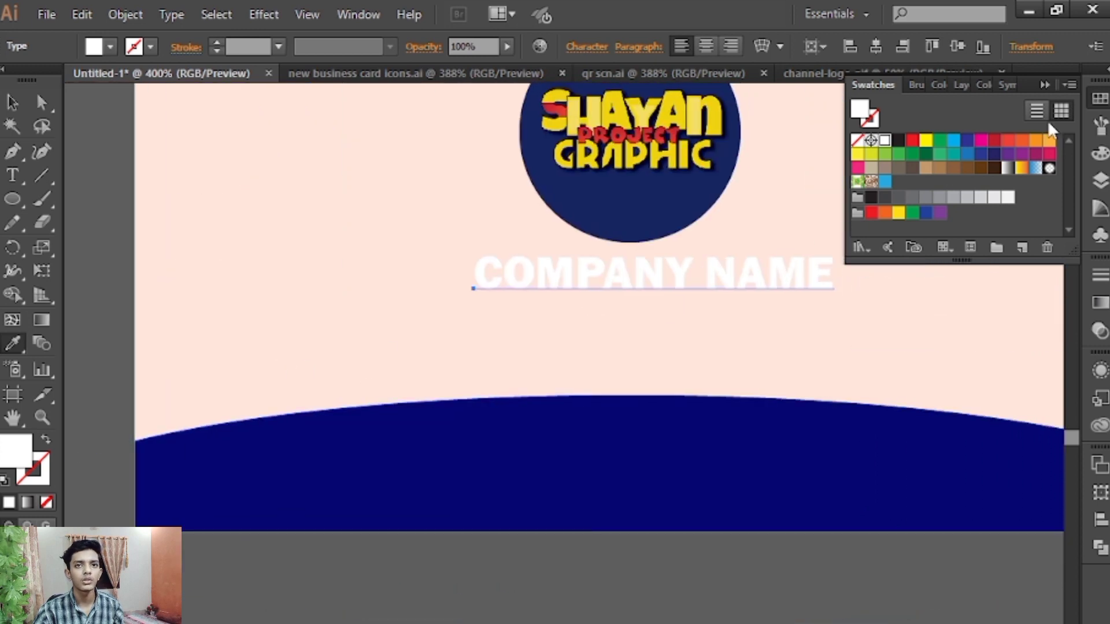
left_click(1099, 154)
left_click(869, 212)
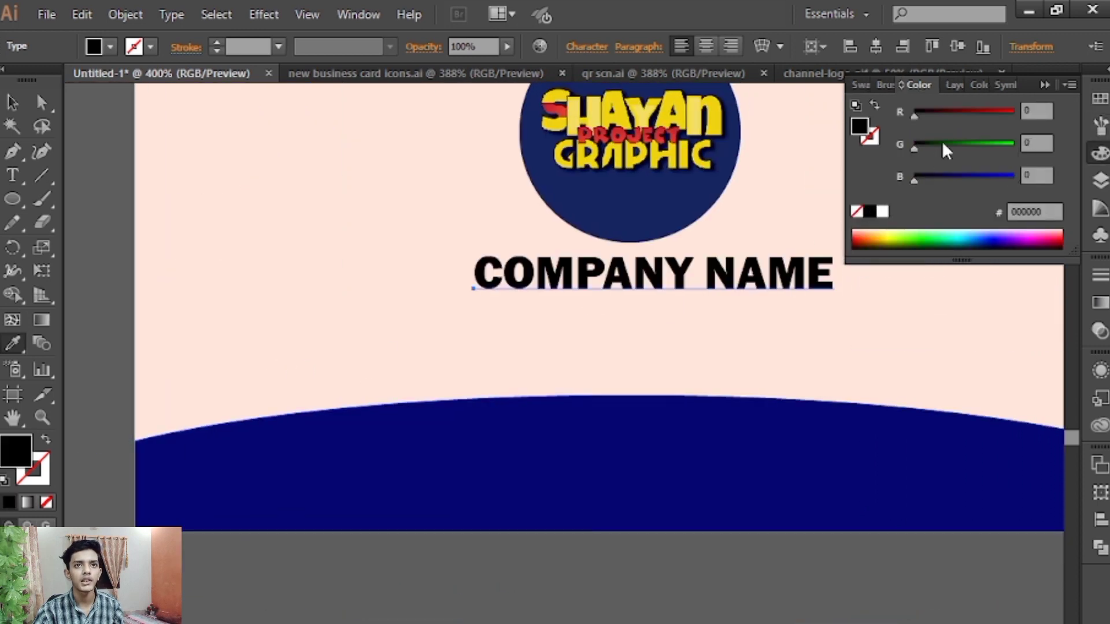
left_click(1042, 87)
Step: Shift COMPANY NAME slightly left and zoom out to check both cards
key("v")
left_click_drag(814, 261, 791, 262)
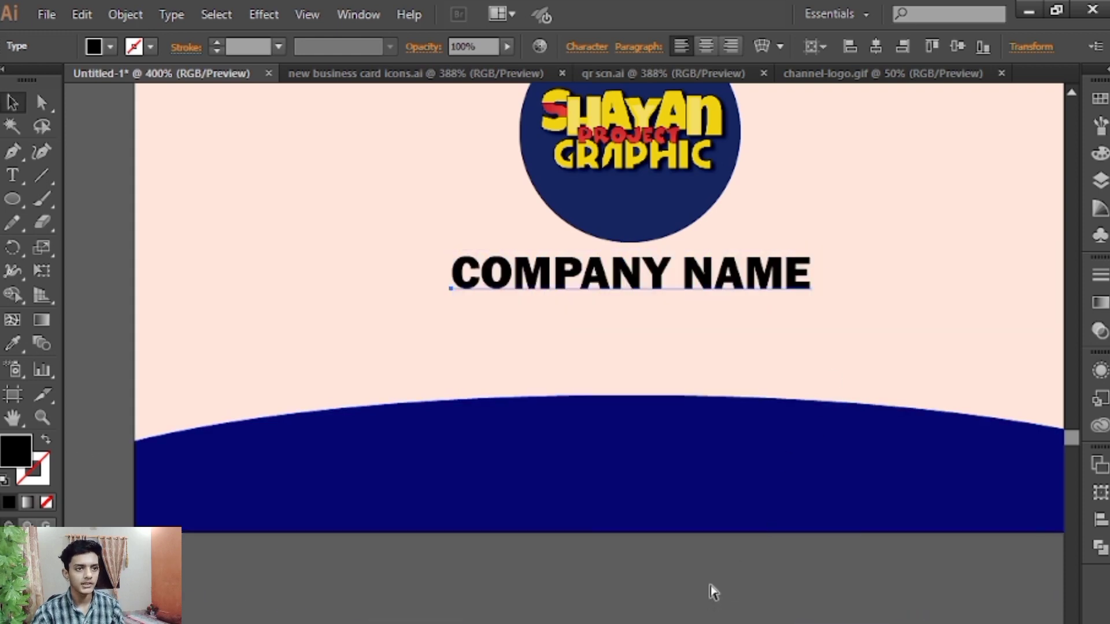
key("ctrl+minus")
left_click_drag(694, 570, 919, 502)
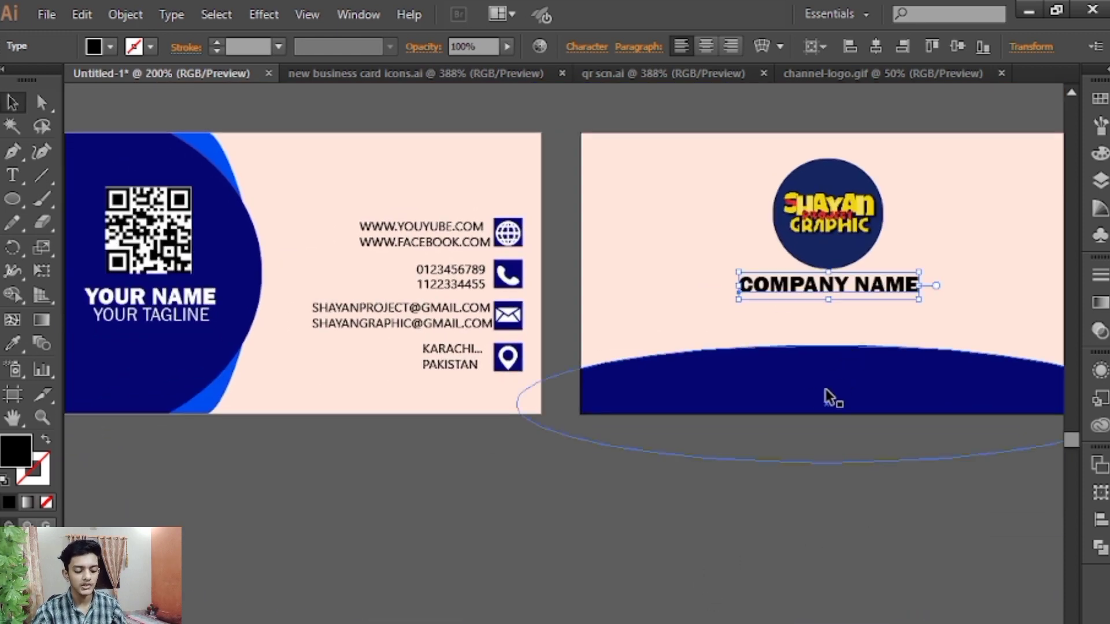
key("ctrl+plus")
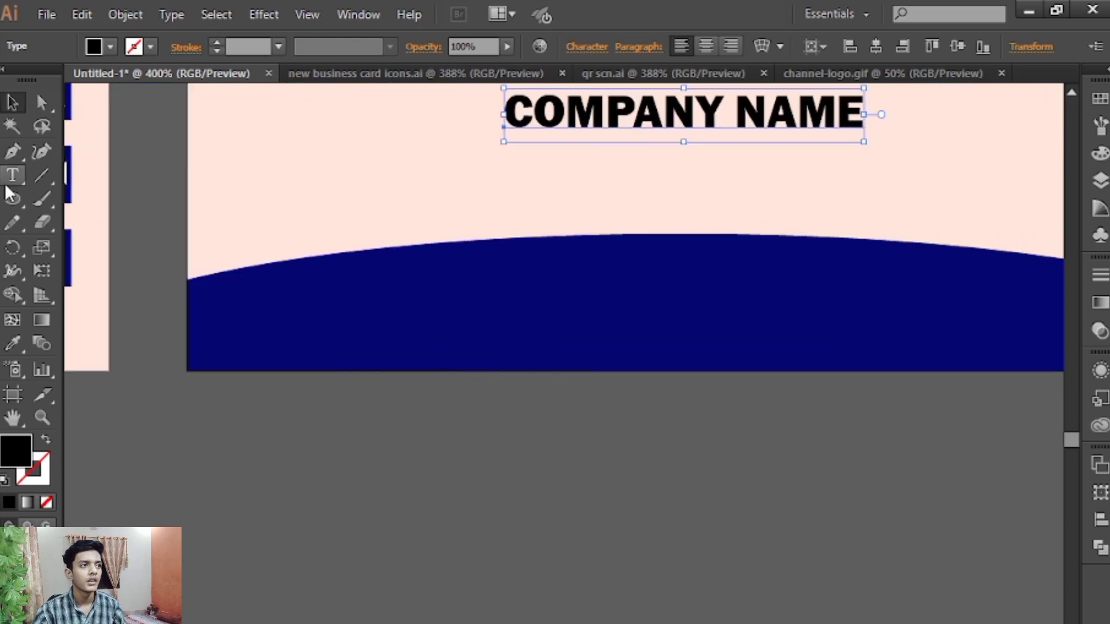
Step: Type the SHAYAN PROJECT GRAPHIC title in the navy band and make it white
left_click(12, 177)
type("SHAYAN PROJECT")
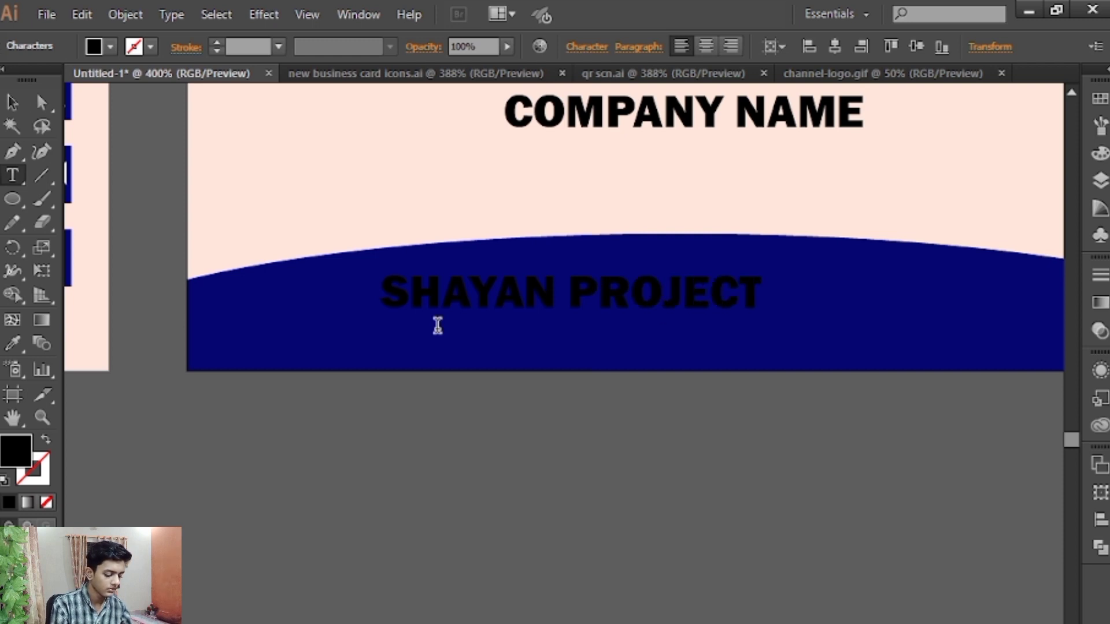
type(" GRAPHIC")
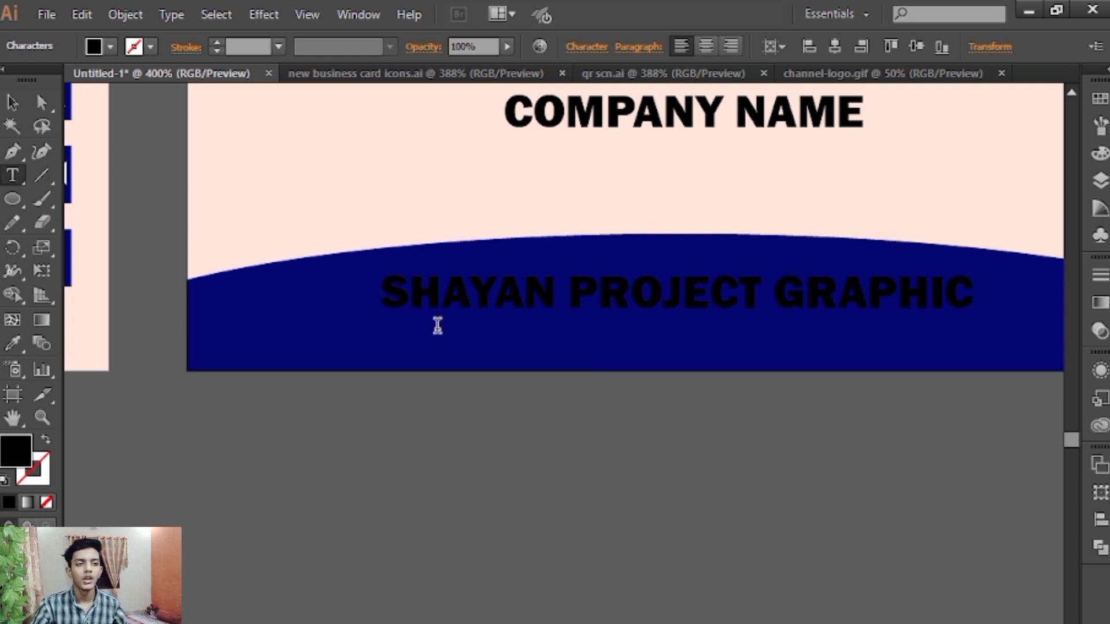
left_click_drag(709, 341, 637, 417)
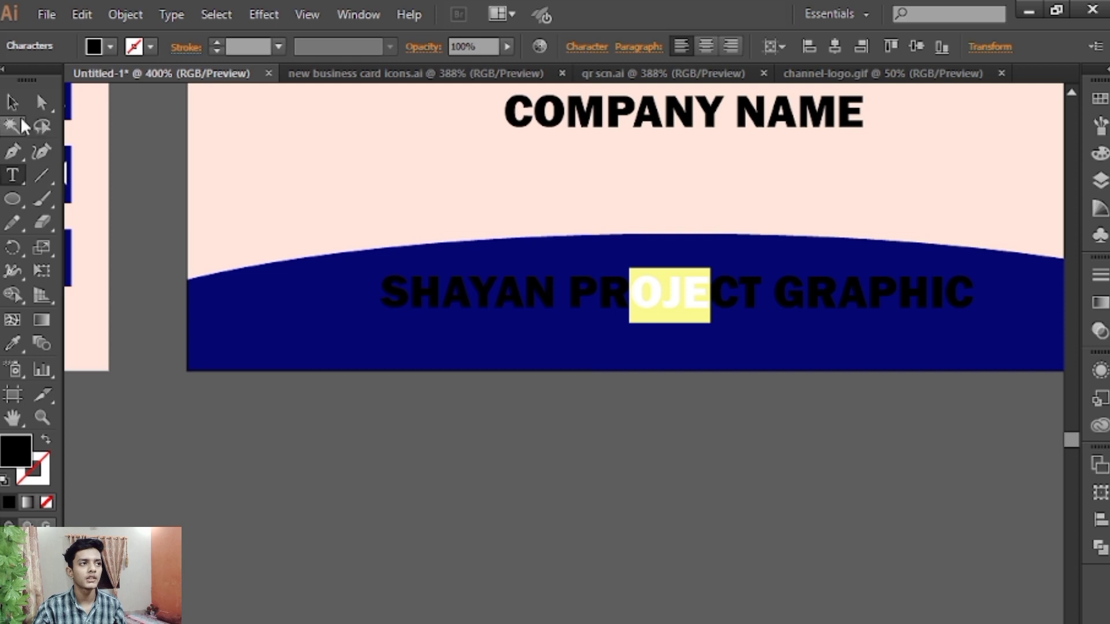
left_click(13, 103)
left_click(1100, 99)
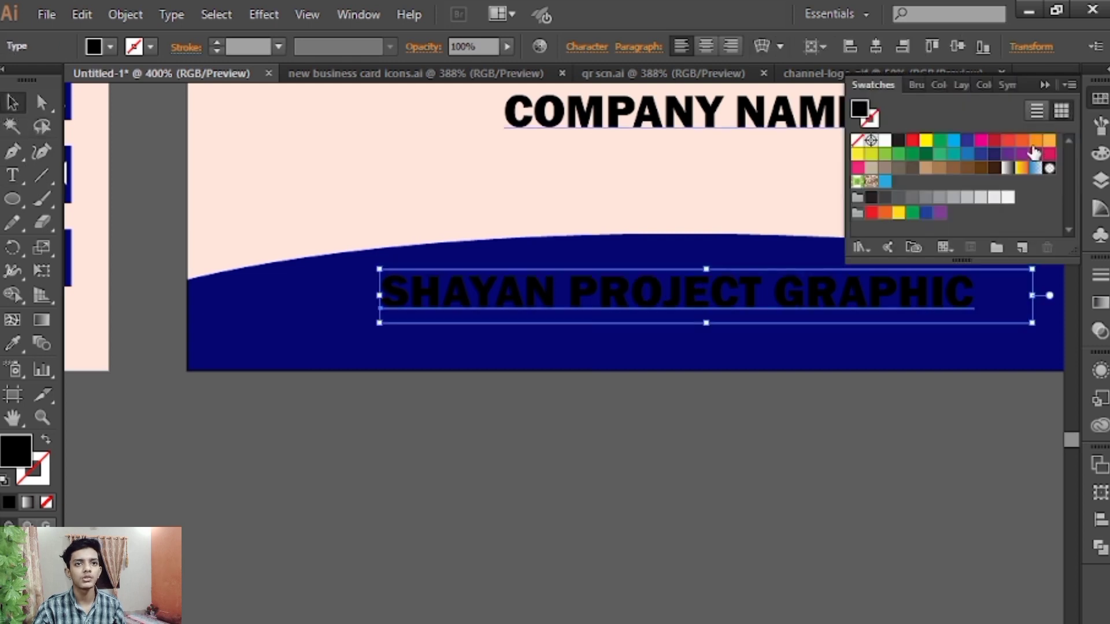
left_click(887, 152)
Step: Lower the title slightly and enlarge it to span the navy band
mouse_move(911, 360)
left_mouse_down()
mouse_move(826, 383)
mouse_move(756, 351)
left_mouse_up()
left_click_drag(601, 305, 599, 338)
mouse_move(873, 345)
left_mouse_down()
mouse_move(1009, 392)
mouse_move(995, 391)
left_mouse_up()
scroll(751, 387, "left", 3)
left_click(720, 468)
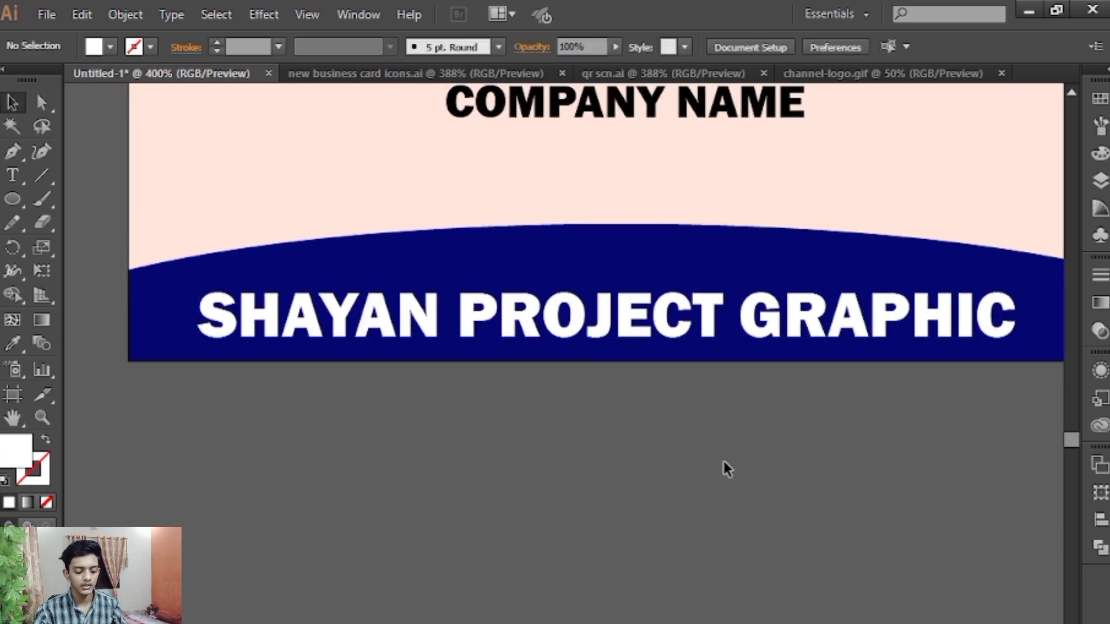
scroll(723, 460, "down", 1)
scroll(725, 459, "down", 1)
left_click_drag(746, 481, 801, 510)
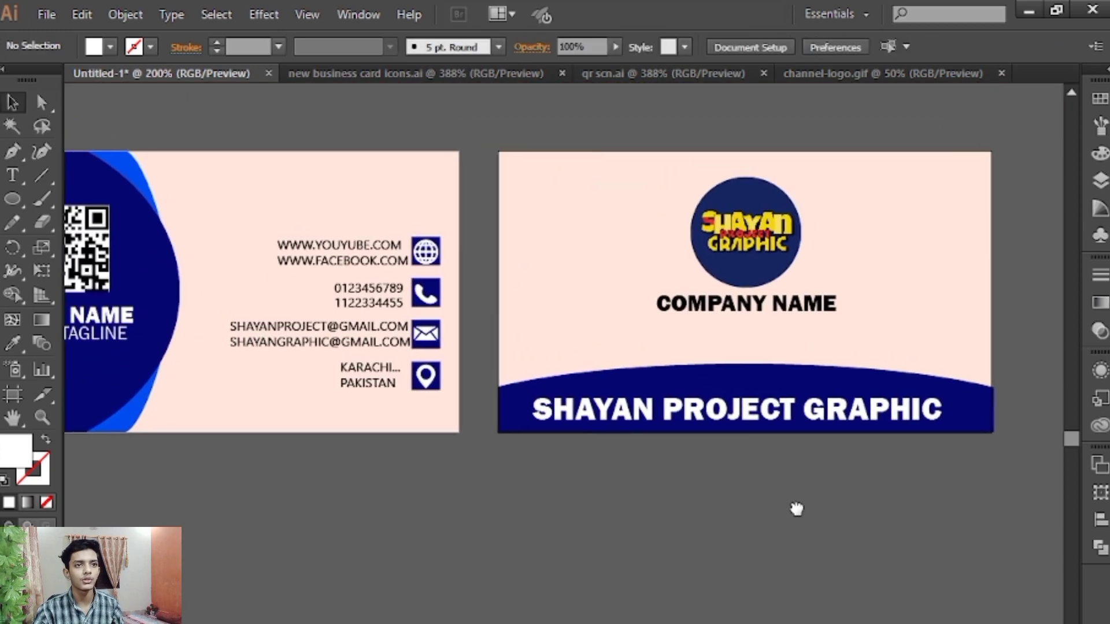
key("ctrl+alt+a")
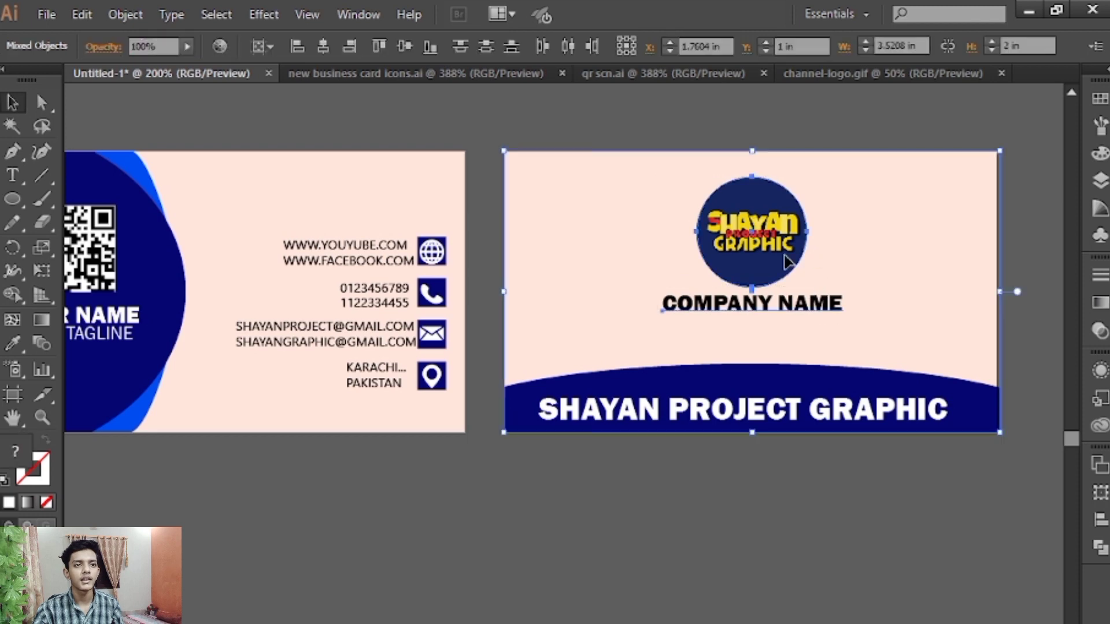
Step: Horizontally centre the circular logo and COMPANY NAME on each other, undoing the vertical align
left_click(804, 518)
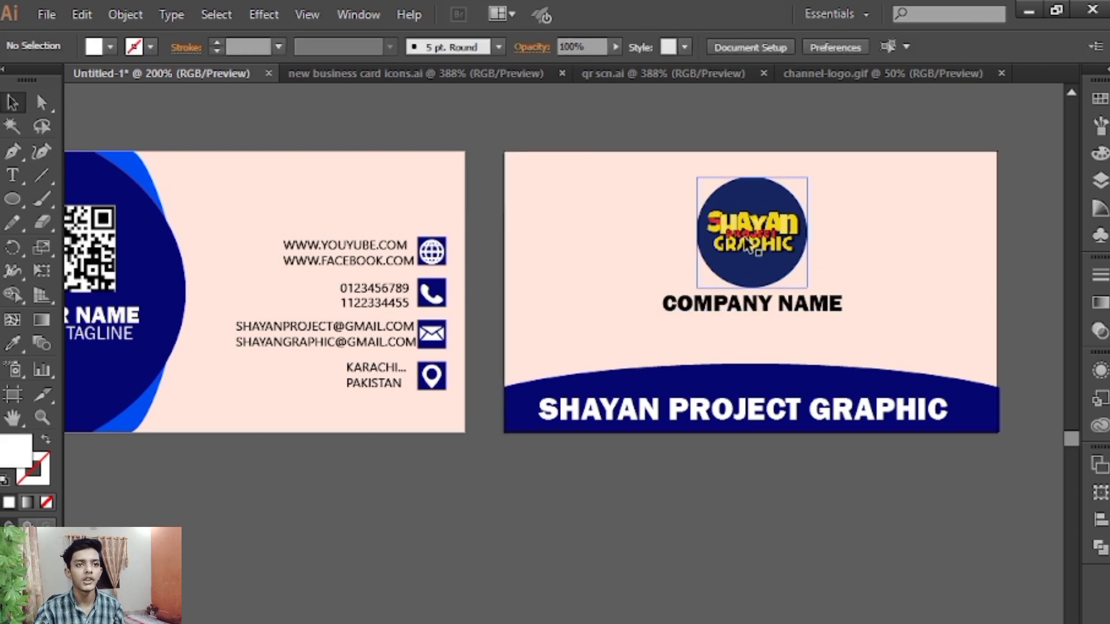
left_click(753, 247)
left_click(799, 307, "shift")
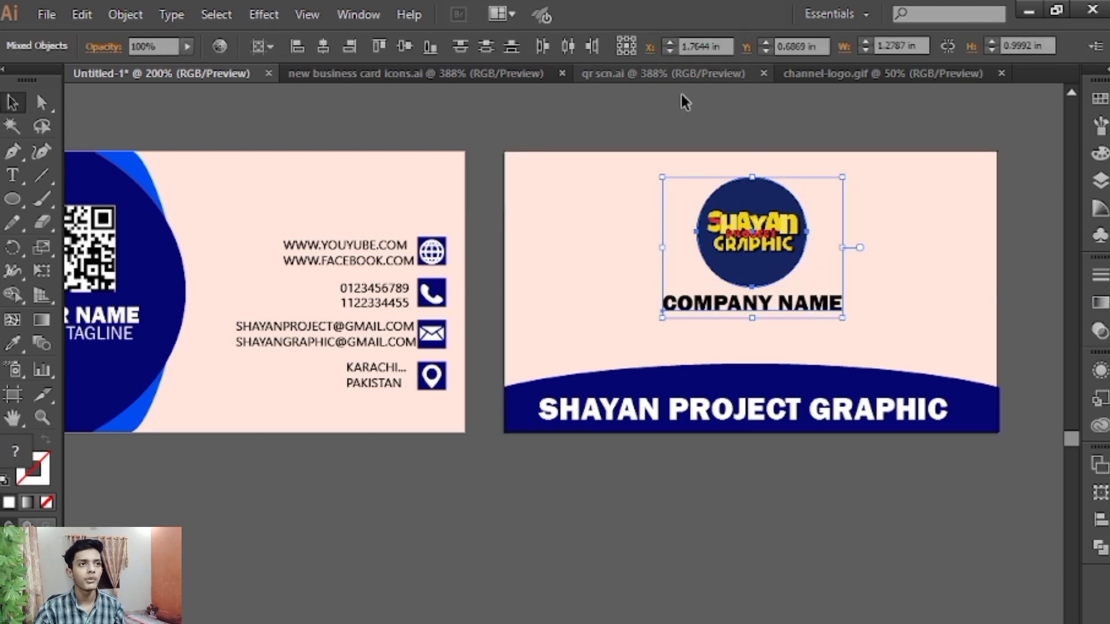
left_click(324, 47)
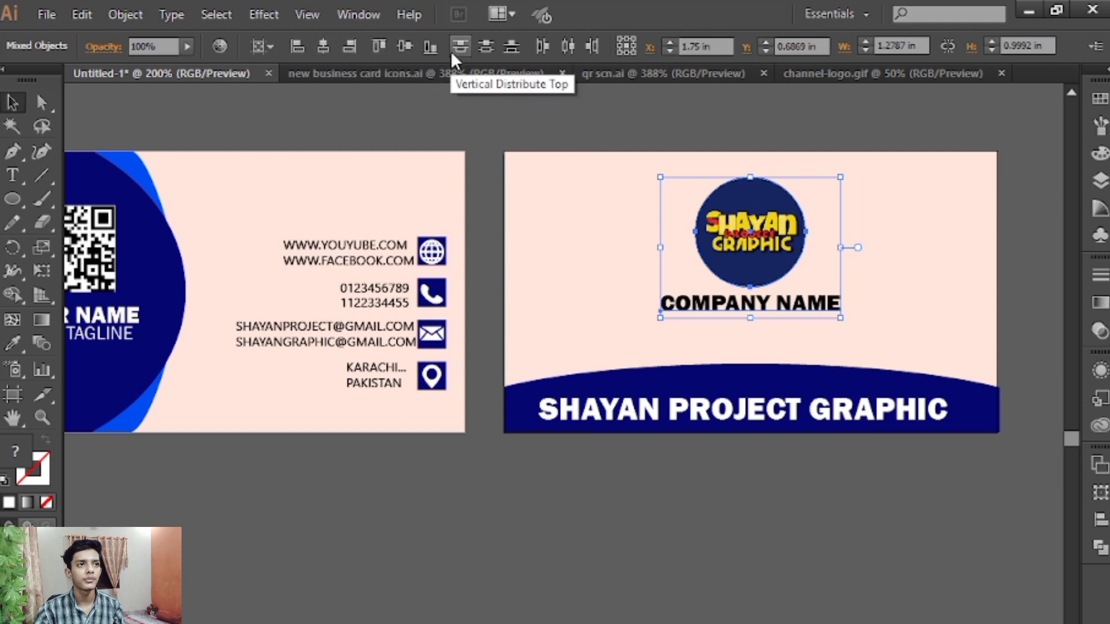
left_click(405, 46)
key("ctrl+z")
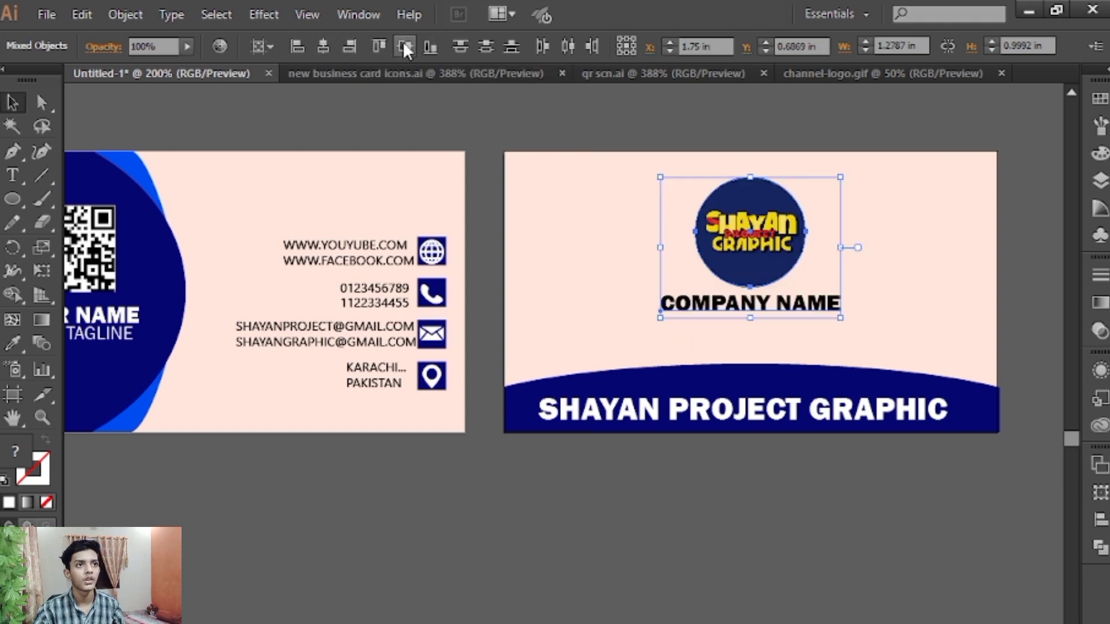
left_click(643, 130)
scroll(141, 160, "left", 2)
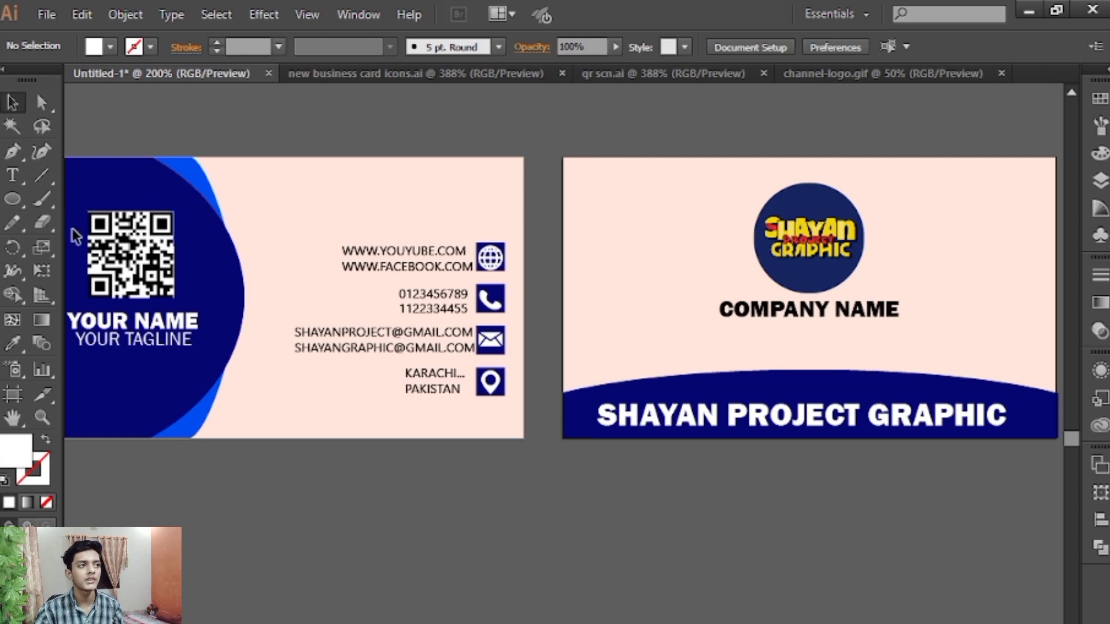
left_click(9, 156)
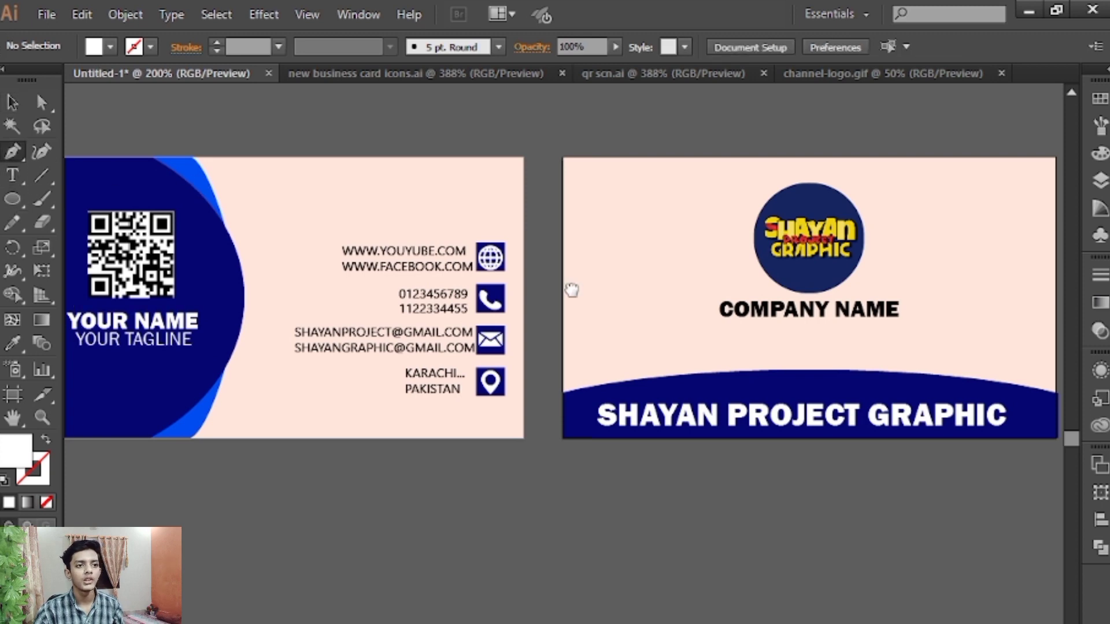
Step: Draw a curved triangular shape with the Pen tool at the edge of the back card's navy band
scroll(485, 315, "right", 4)
key("ctrl+plus")
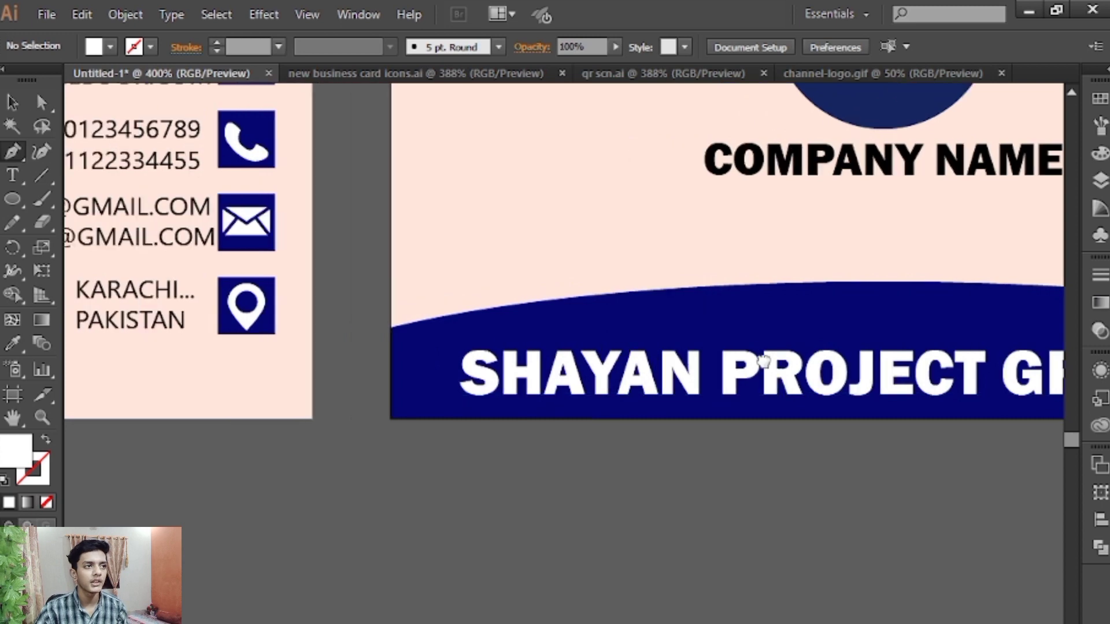
scroll(595, 372, "left", 4)
left_click_drag(609, 426, 48, 386)
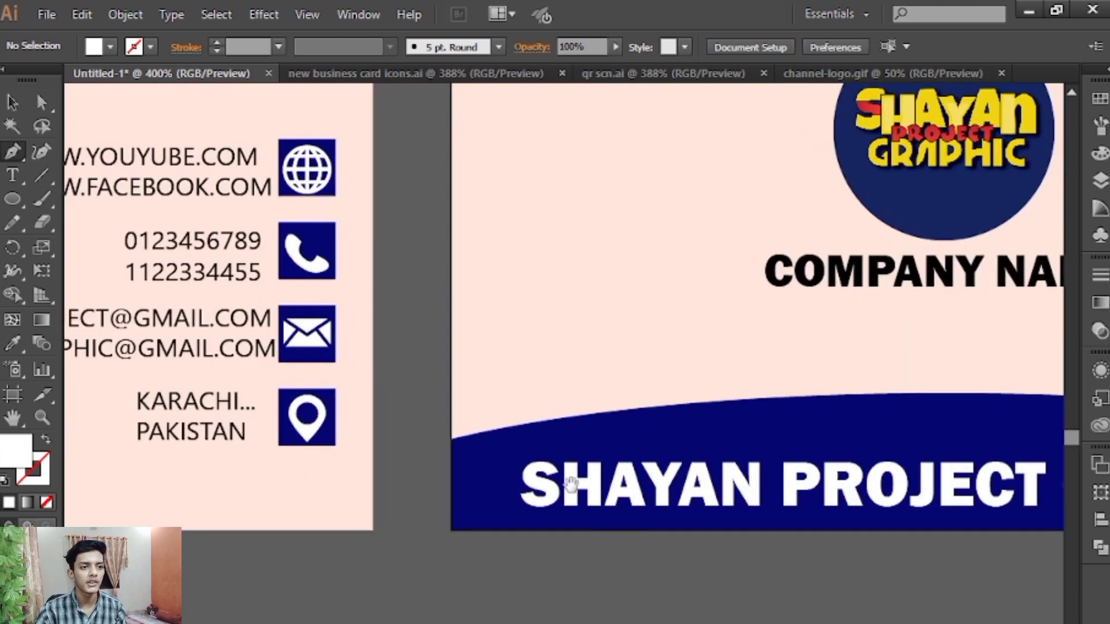
left_click_drag(581, 497, 565, 445)
left_click(636, 353)
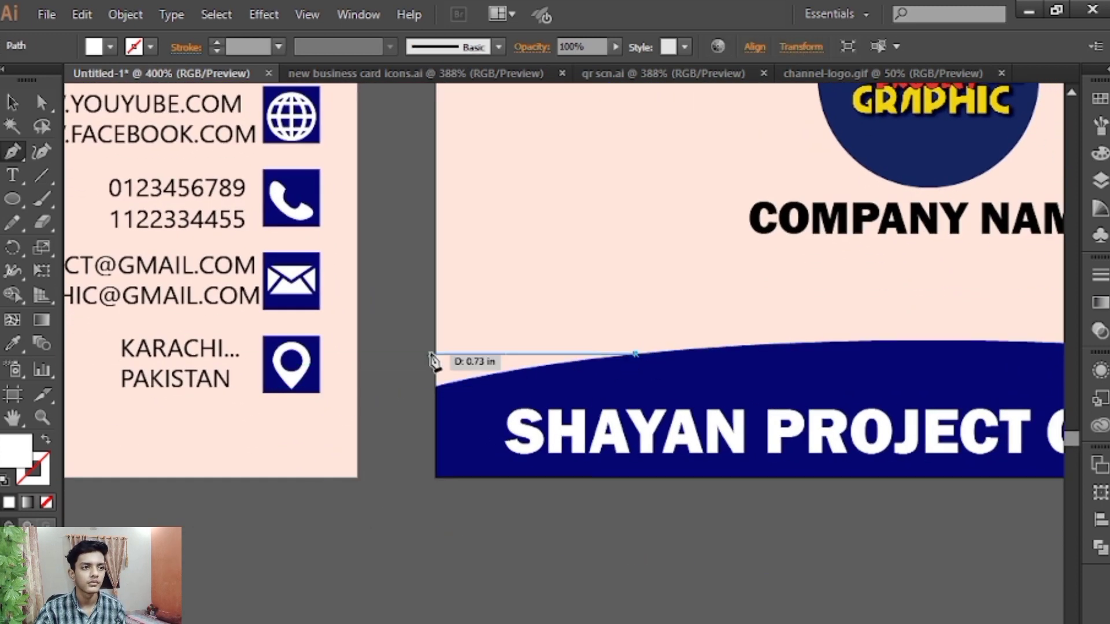
left_click(441, 333)
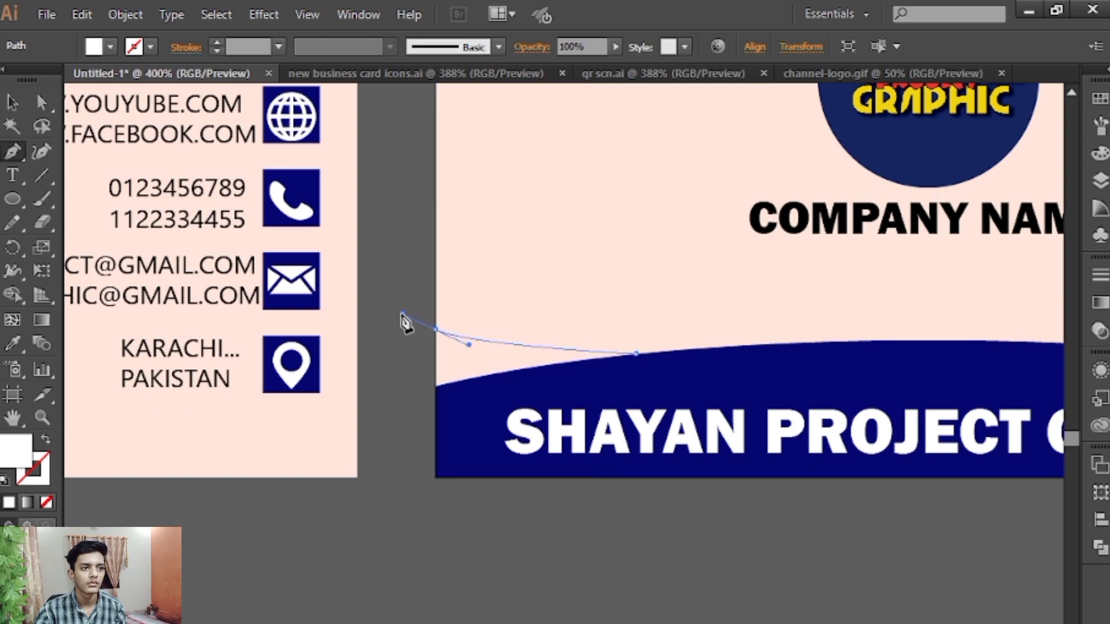
left_click_drag(403, 314, 403, 313)
left_click(436, 398)
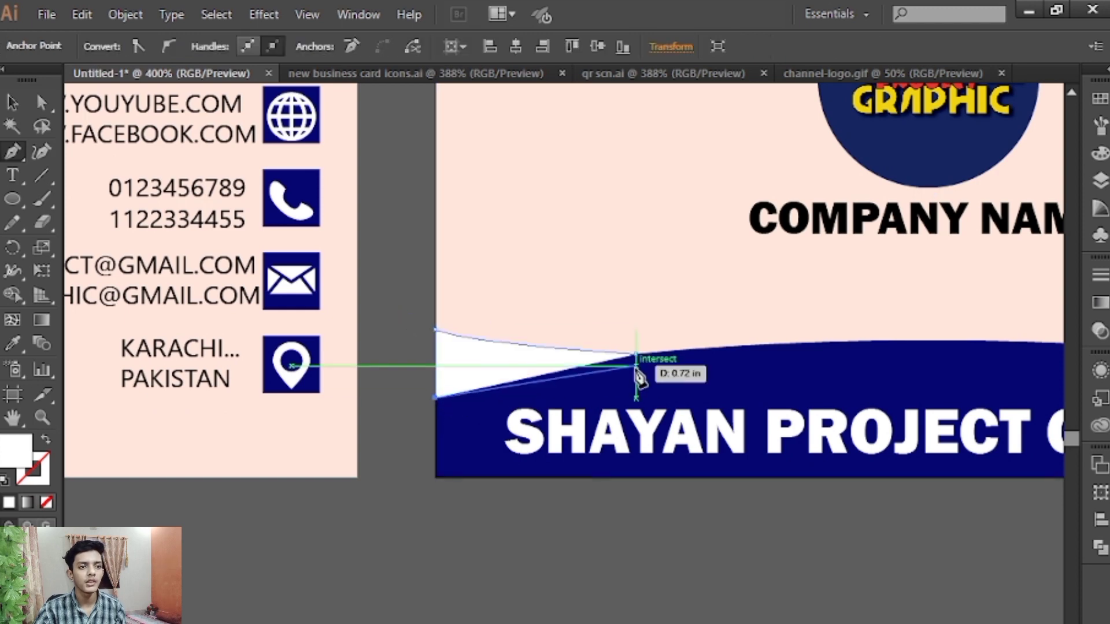
left_click(636, 353)
Step: Bring the new white triangle in front of the navy band artwork
left_click(12, 102)
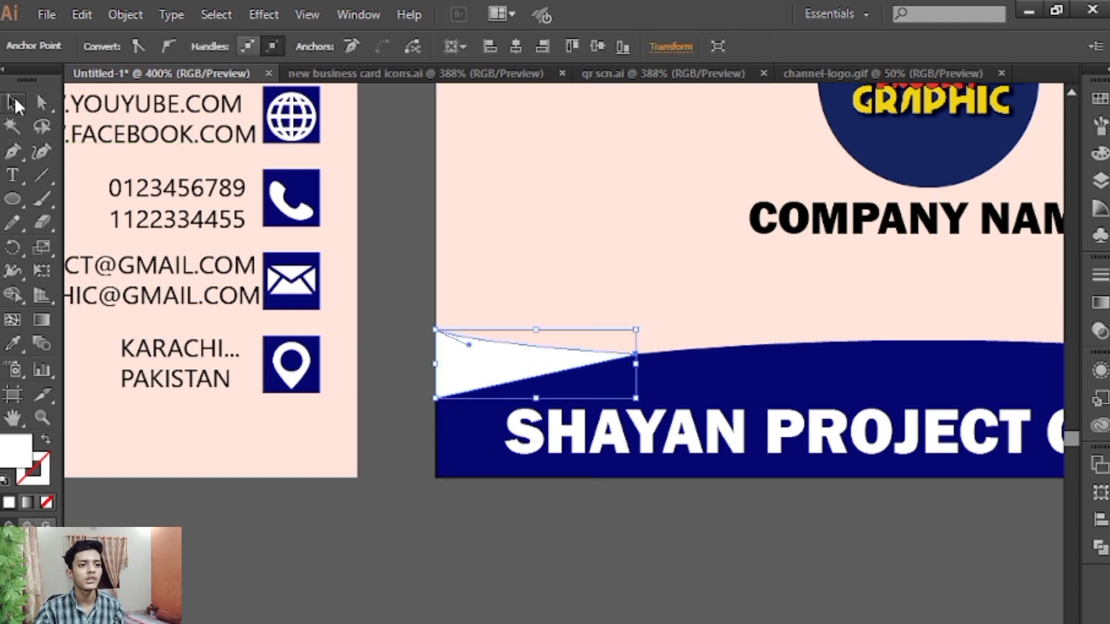
left_click(713, 393)
left_click(723, 442, "shift")
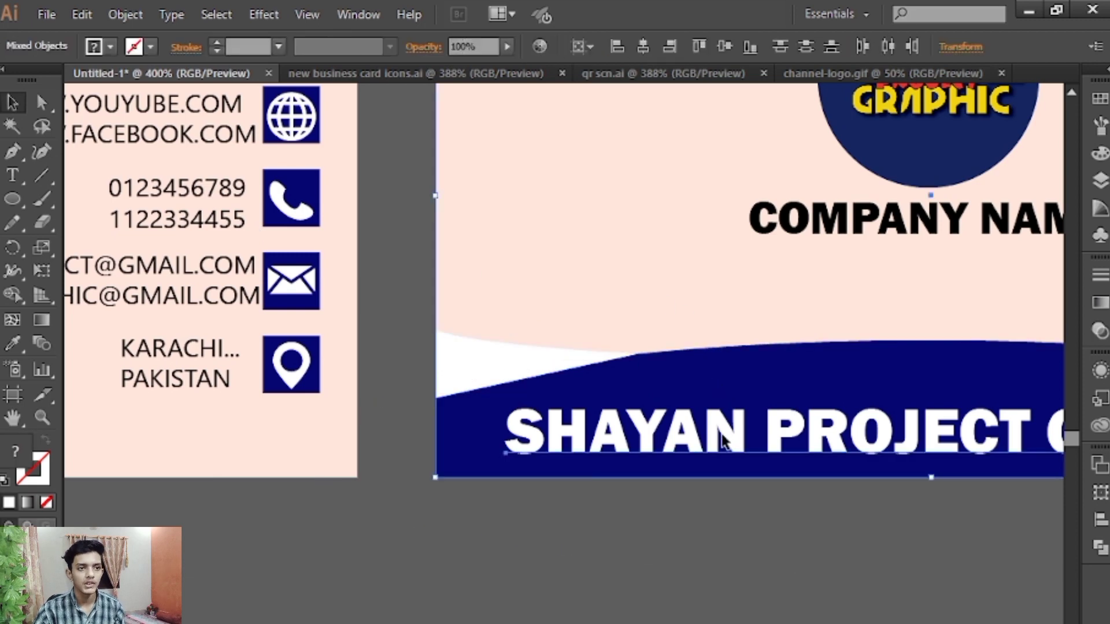
right_click(708, 352)
left_click(577, 515)
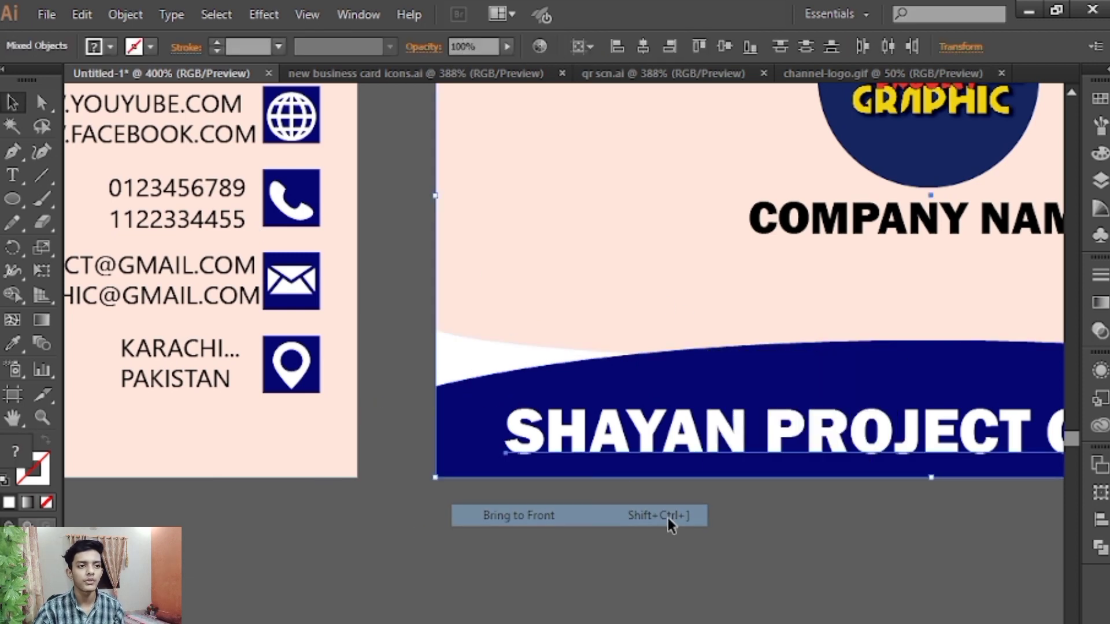
Step: Colour the triangle light blue by sampling the existing accent with the Eyedropper
left_click(487, 362)
scroll(248, 364, "left", 10)
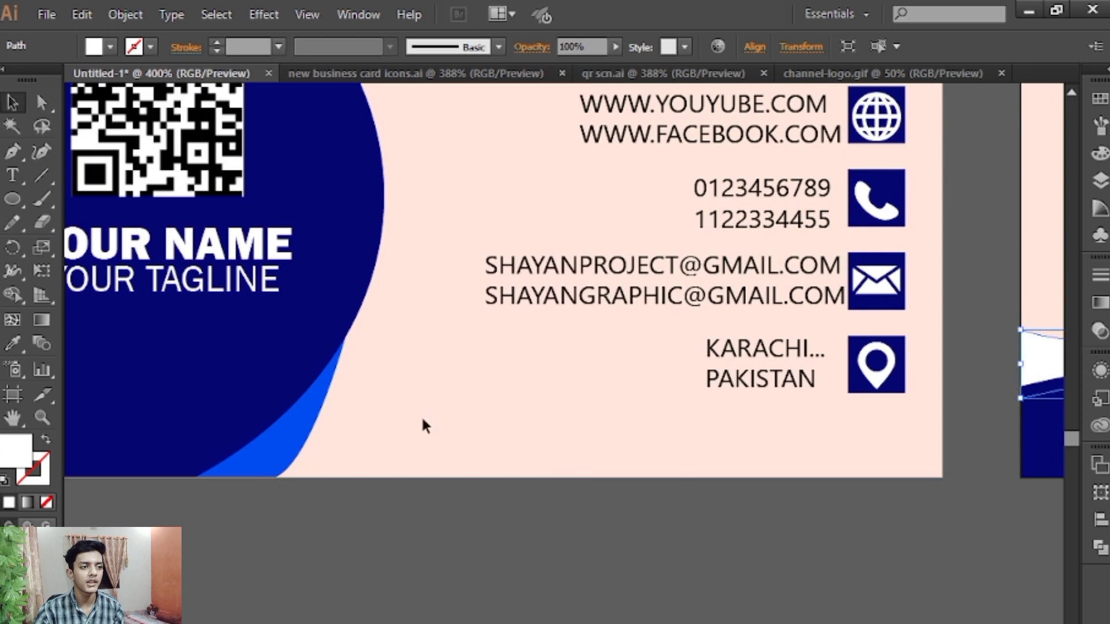
key("i")
left_click(316, 427)
scroll(136, 459, "right", 10)
scroll(418, 374, "right", 5)
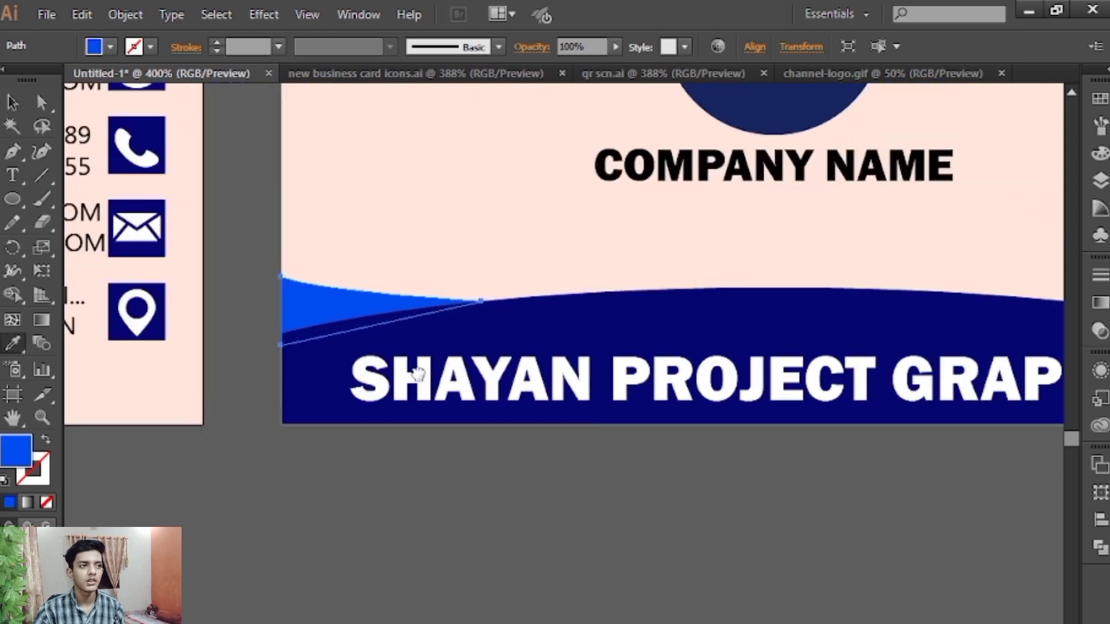
scroll(417, 375, "right", 3)
Step: Reflect a copy of the blue accent vertically and place it at the banner's right end
left_click(12, 102)
left_click(111, 133)
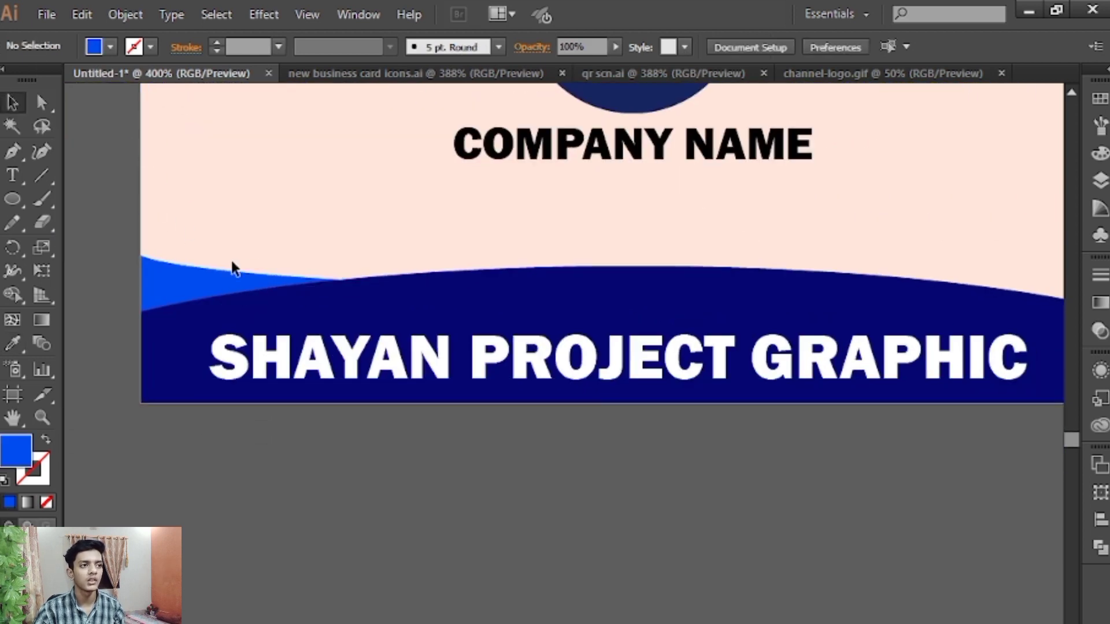
left_click(232, 265)
right_click(234, 268)
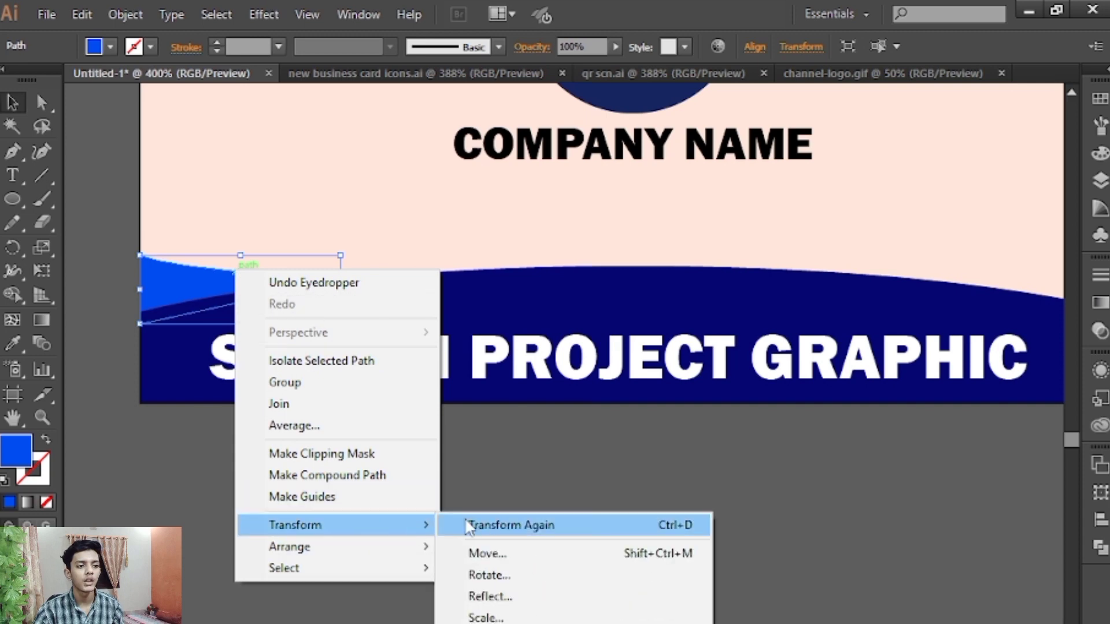
left_click(504, 599)
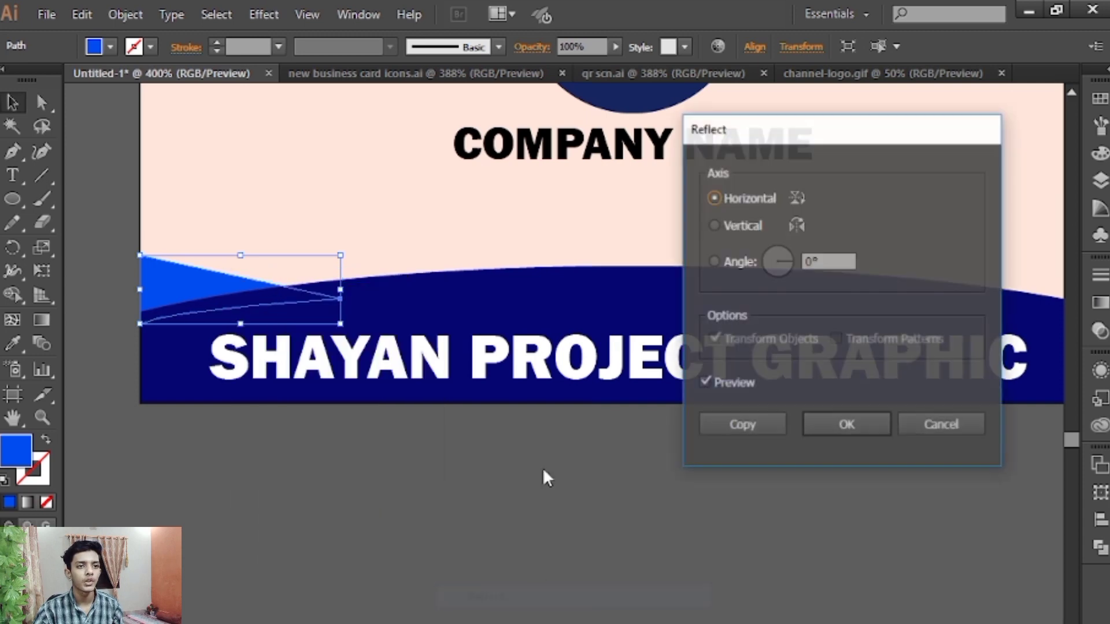
left_click(742, 227)
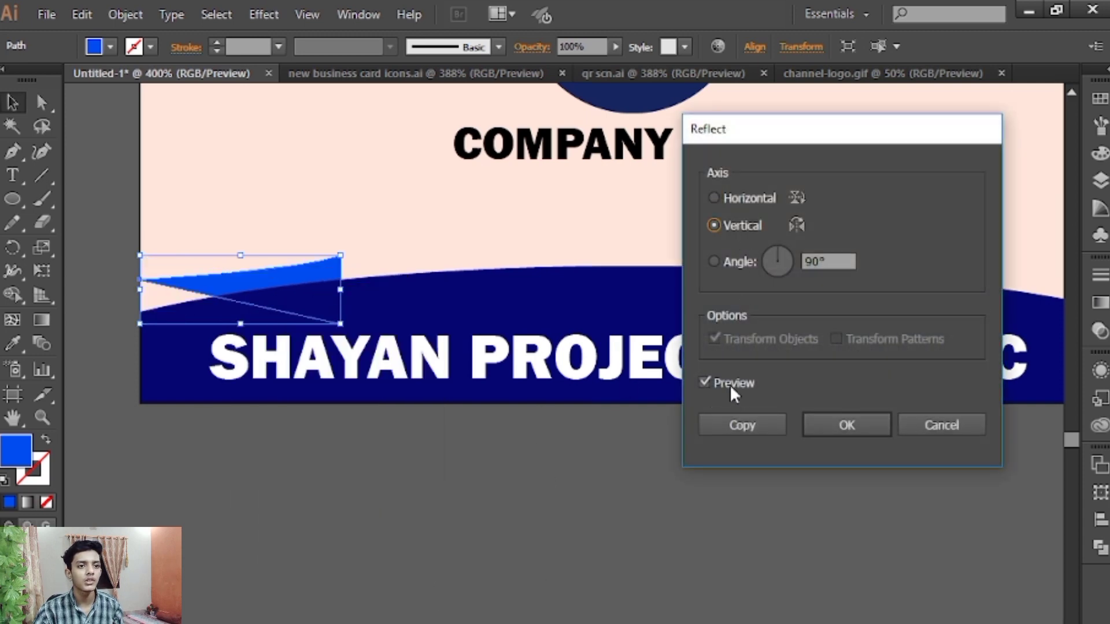
left_click(742, 426)
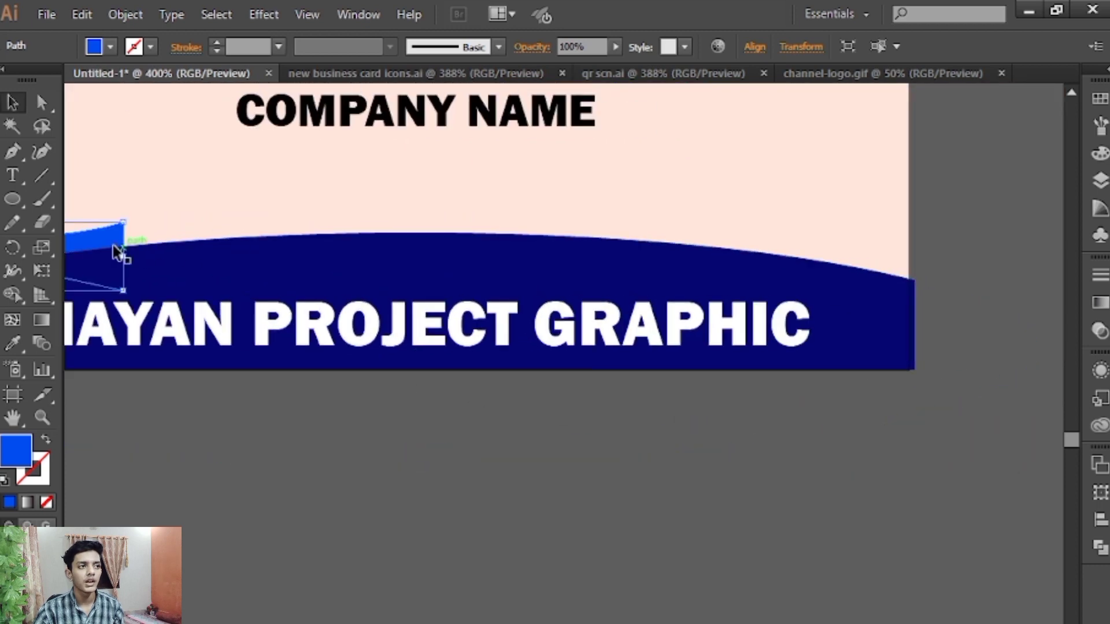
left_click_drag(131, 242, 894, 255)
left_click(923, 267)
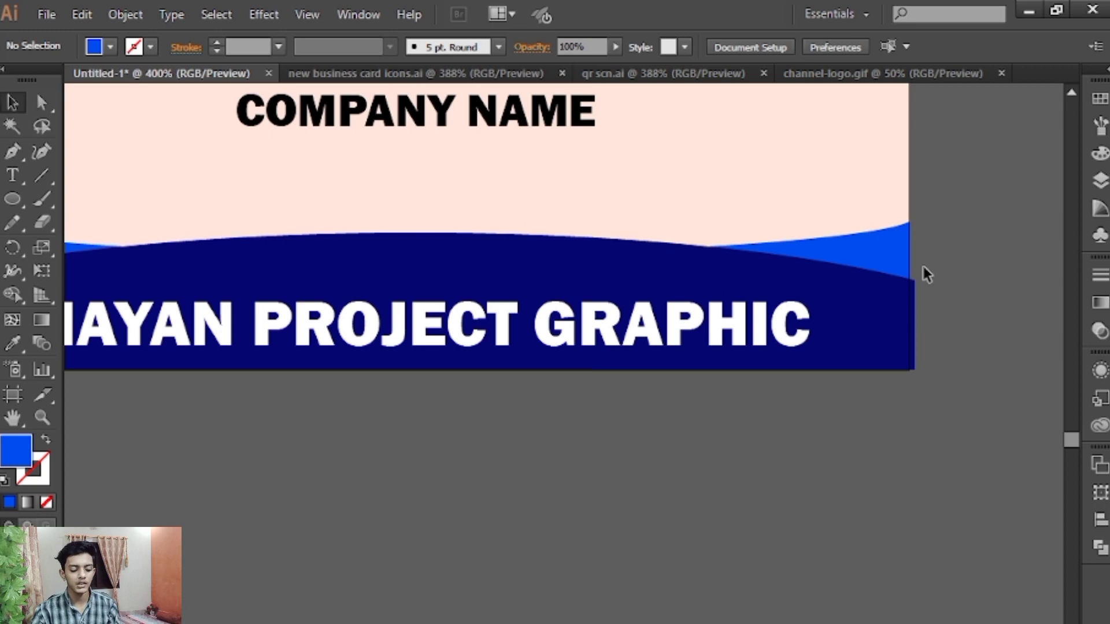
Step: Zoom out and pan to view both card sides
key("ctrl+minus")
left_click(824, 347)
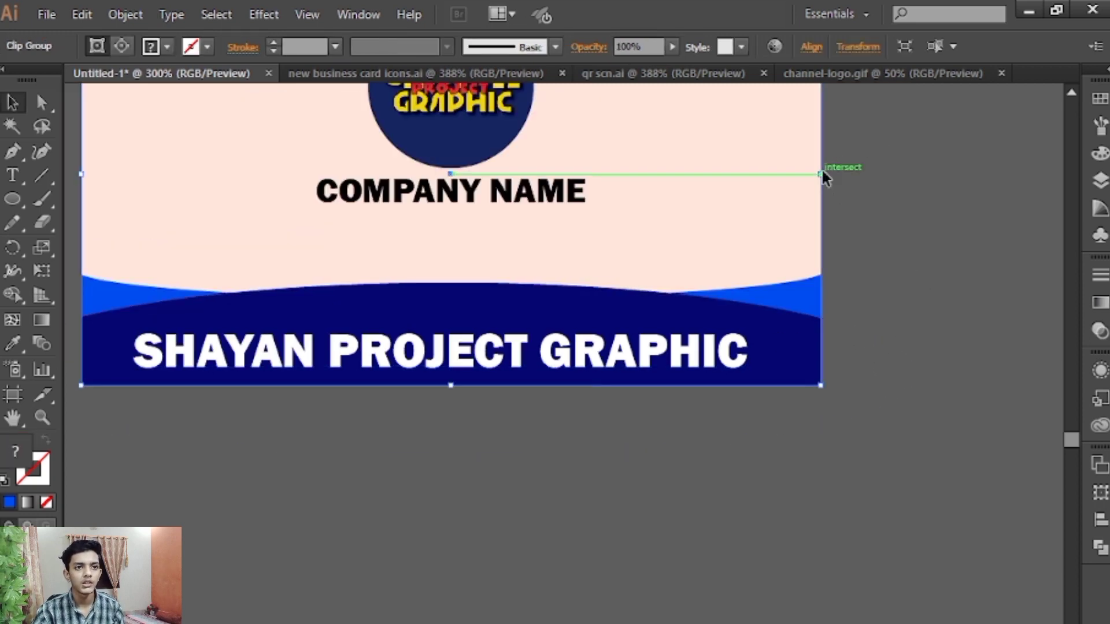
left_click(736, 388)
left_click_drag(633, 400, 862, 372)
Step: Draw a triangle in the card front's top-left corner with the Pen tool
key("ctrl+minus")
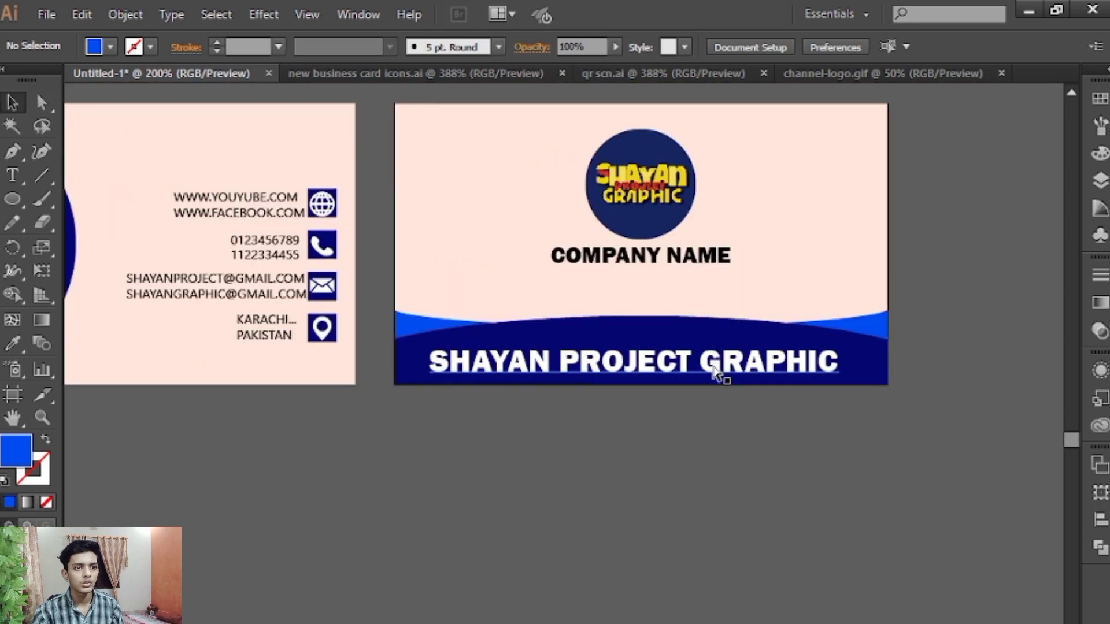
key("ctrl+minus")
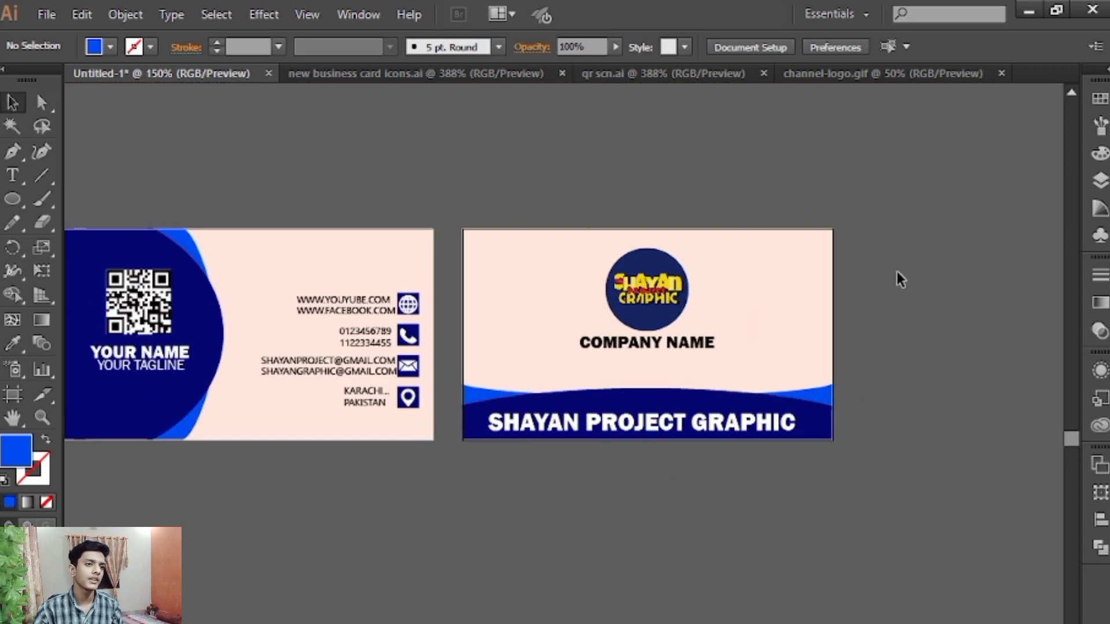
key("ctrl+plus")
key("ctrl+plus")
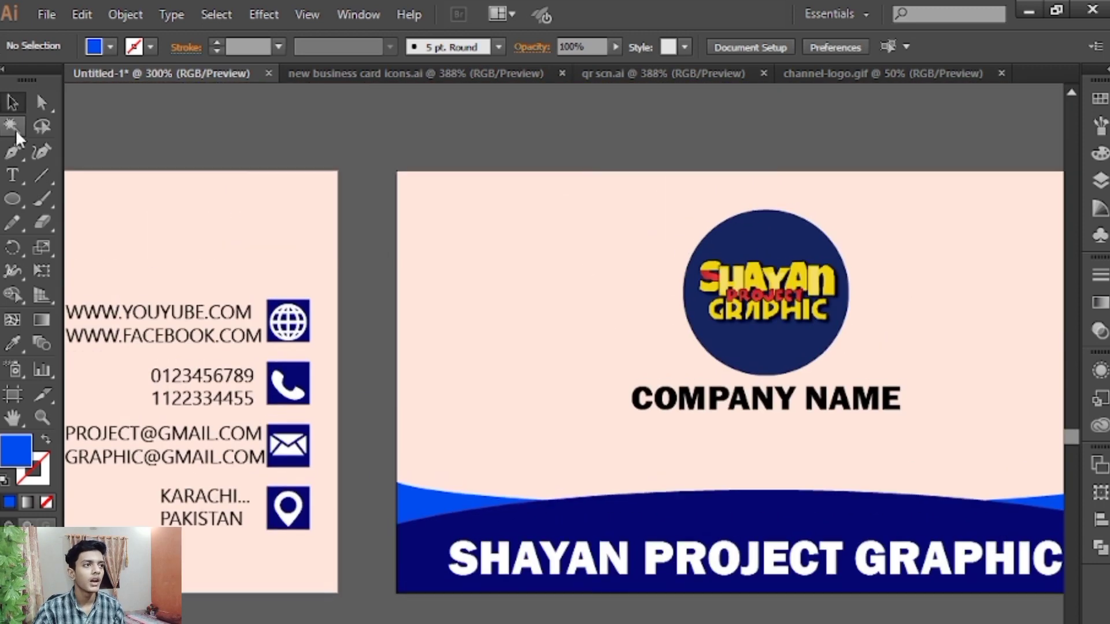
left_click(471, 169)
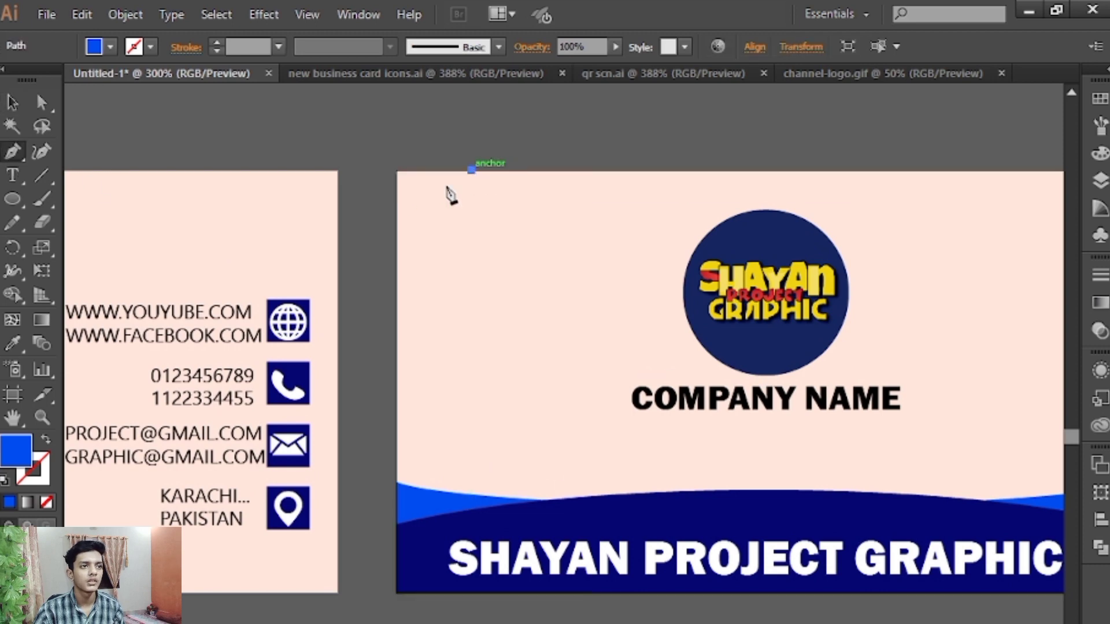
left_click(396, 202)
left_click(396, 169)
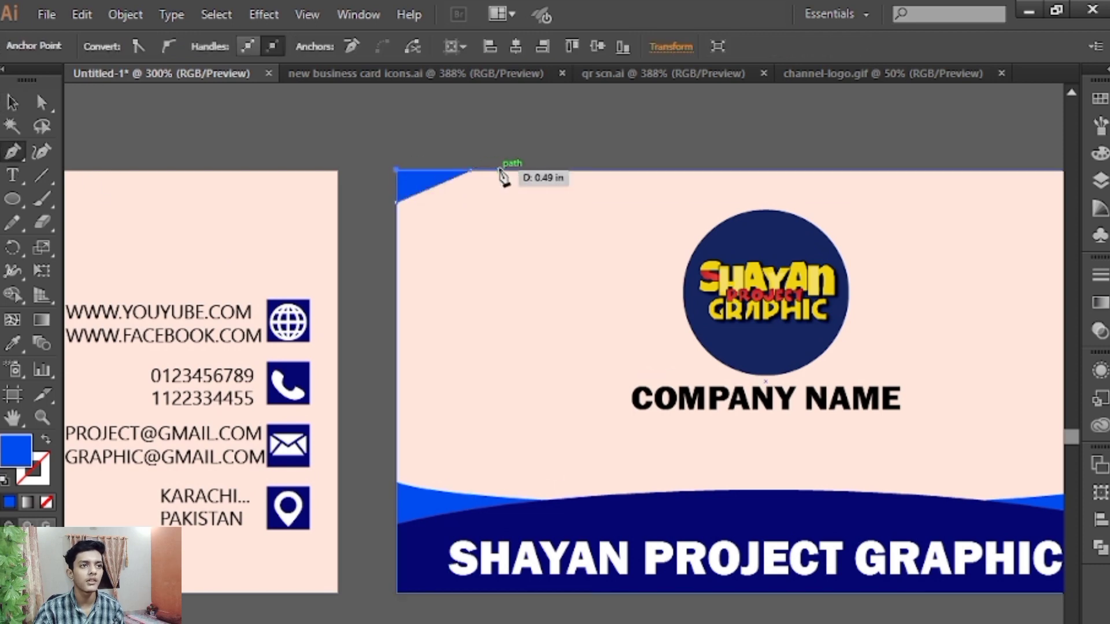
Step: Reflect the top-left corner triangle across the vertical axis
left_click_drag(543, 205, 203, 215)
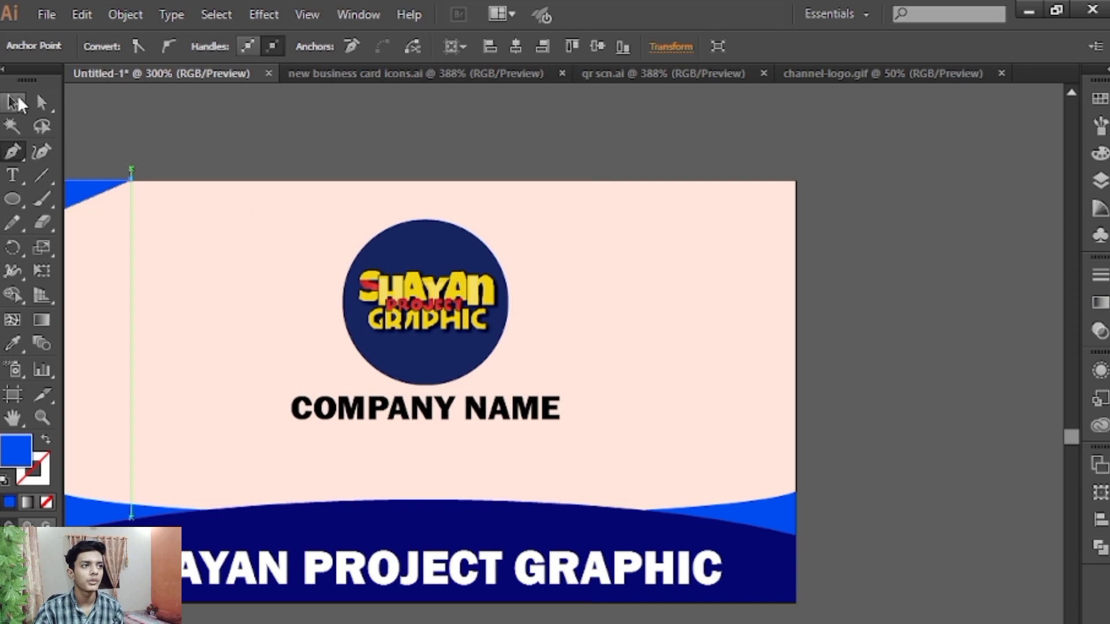
left_click_drag(380, 233, 472, 217)
key("v")
left_click(173, 174)
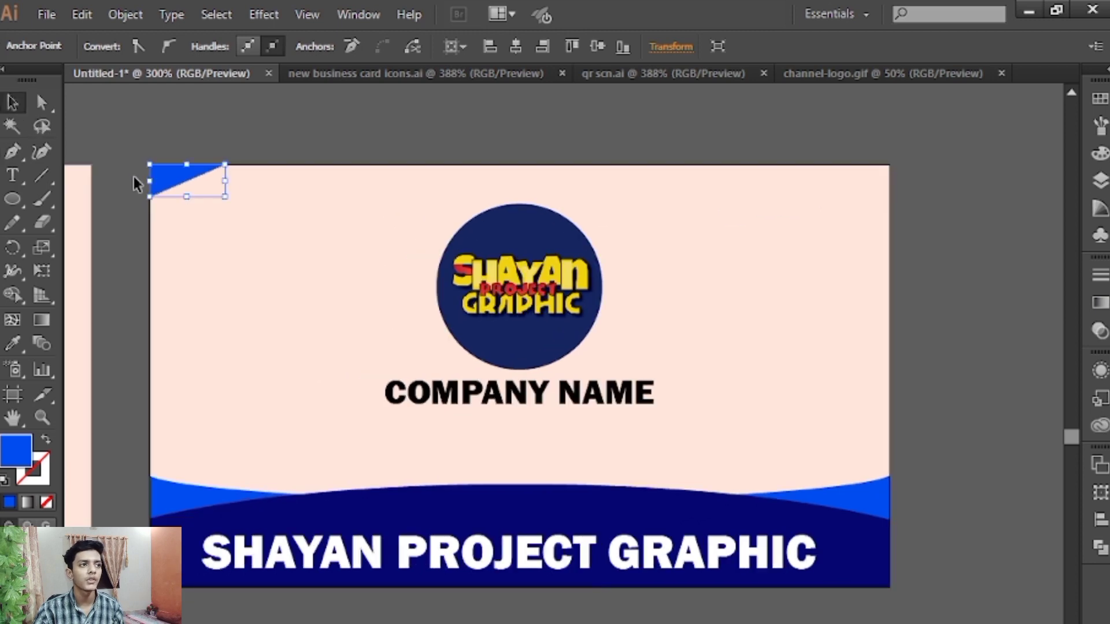
right_click(177, 171)
left_click(439, 498)
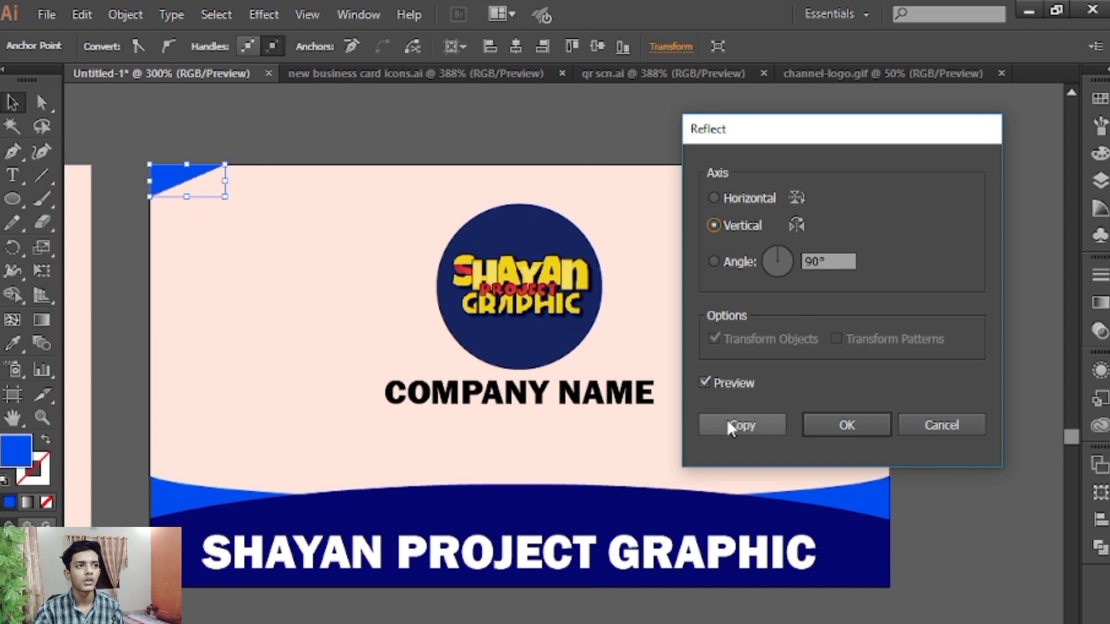
left_click(731, 426)
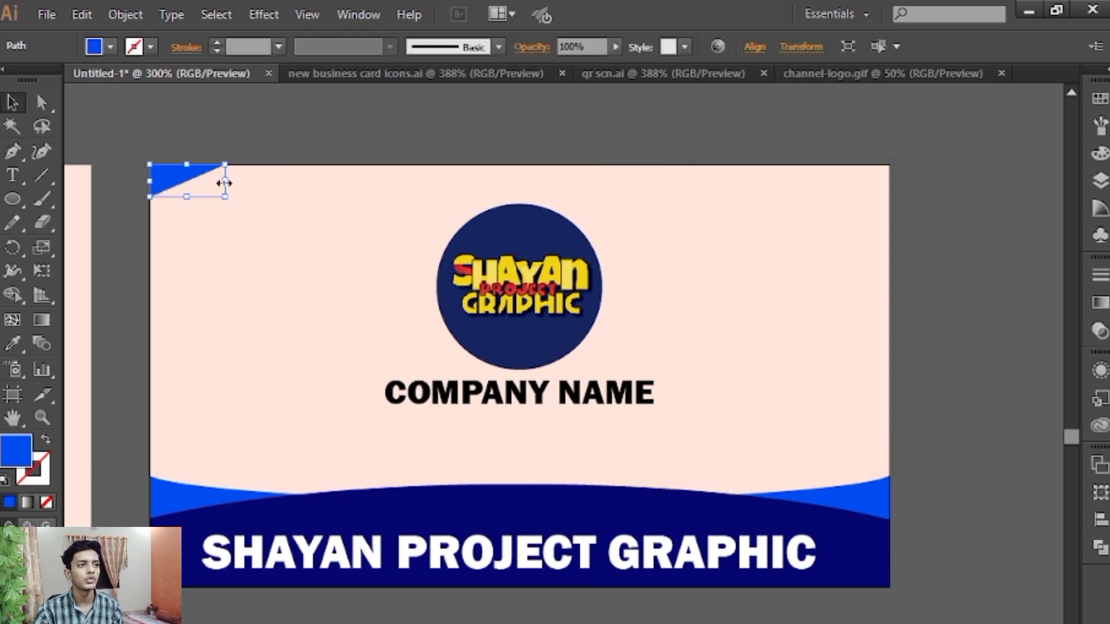
Step: Make a reflected copy of the triangle and move it to the top-right corner
right_click(207, 151)
mouse_move(268, 407)
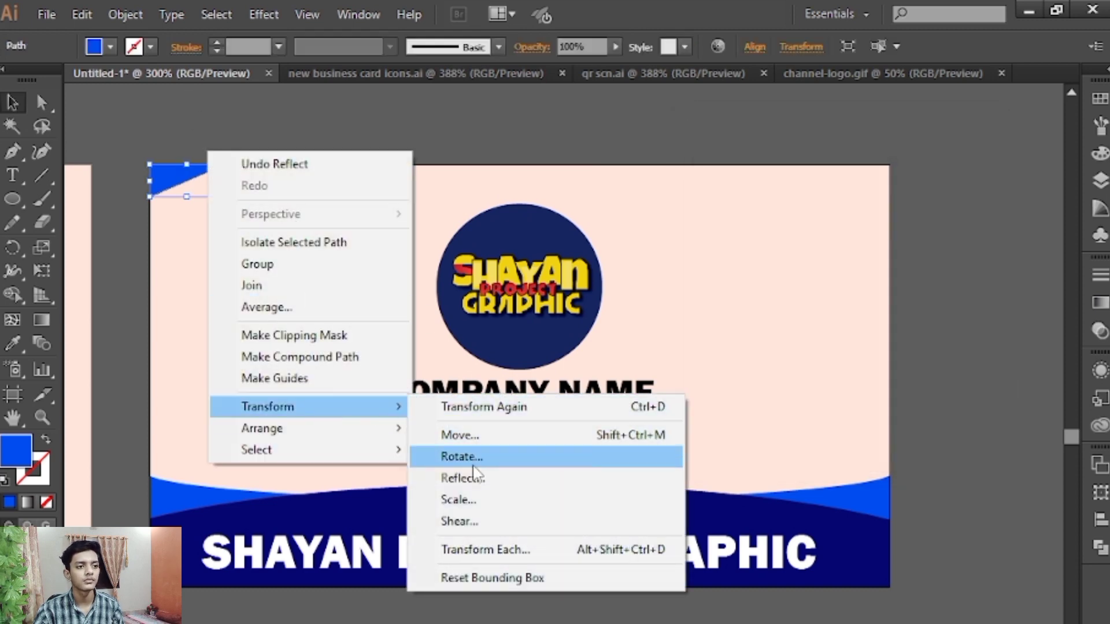
left_click(472, 477)
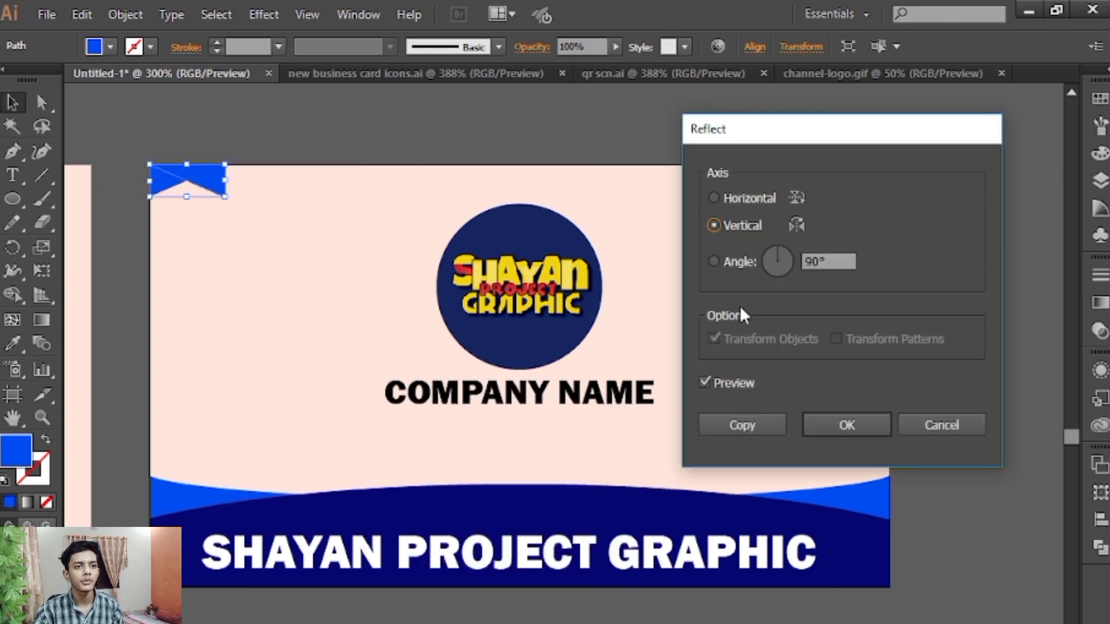
left_click(727, 425)
left_click_drag(218, 186, 868, 190)
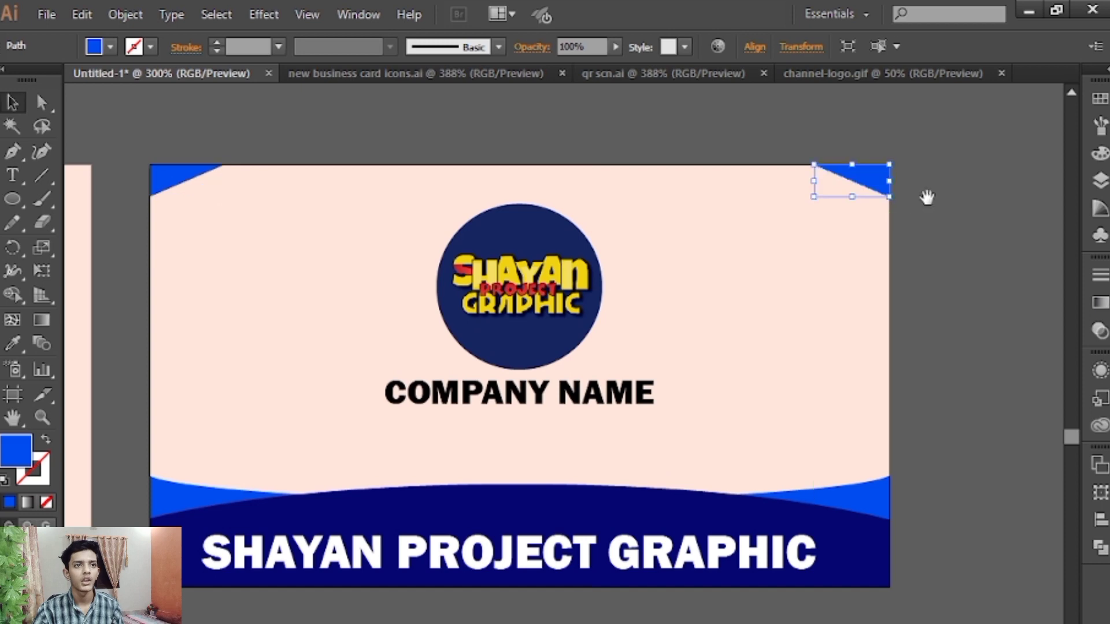
Step: Select both corner triangles and stretch them taller together
scroll(875, 295, "down", 2)
left_click(347, 184)
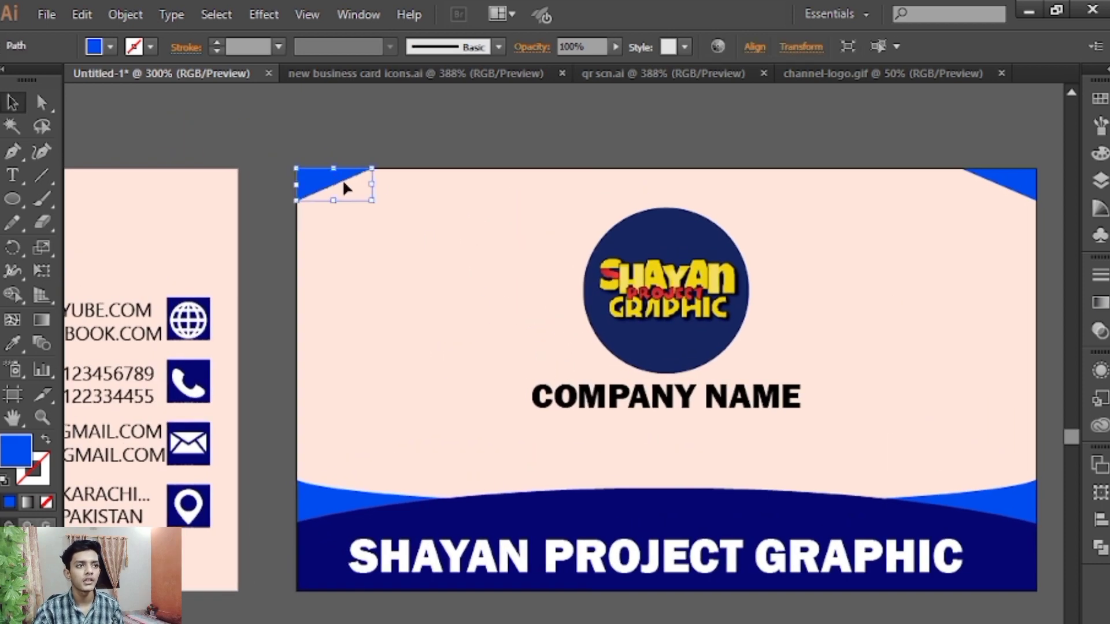
left_click_drag(291, 190, 257, 193)
left_click(797, 167, "shift")
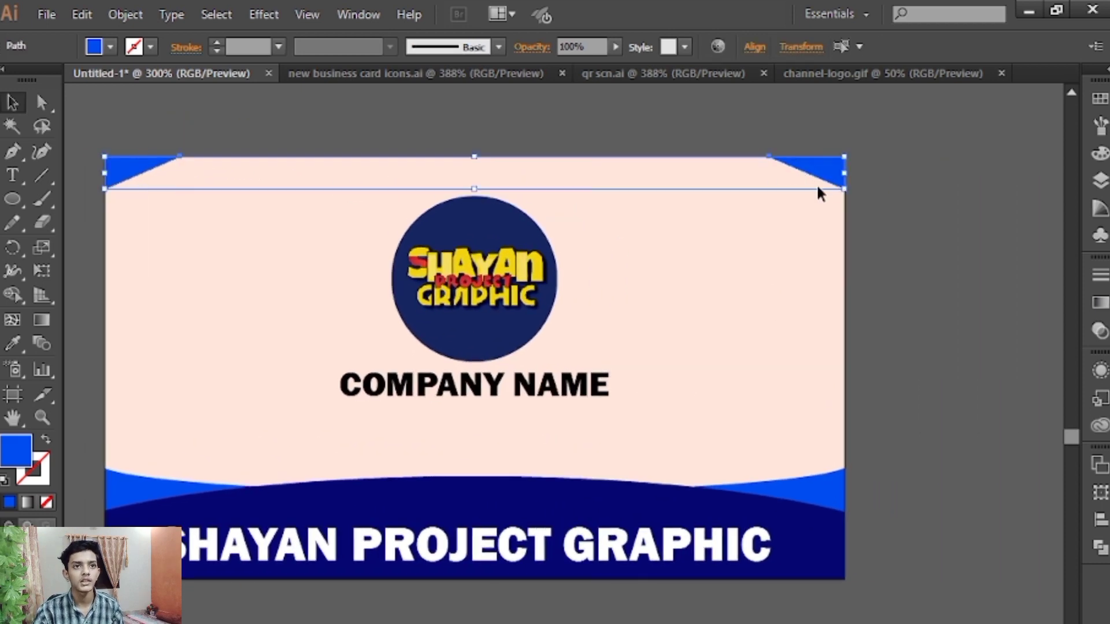
left_click_drag(845, 189, 845, 222)
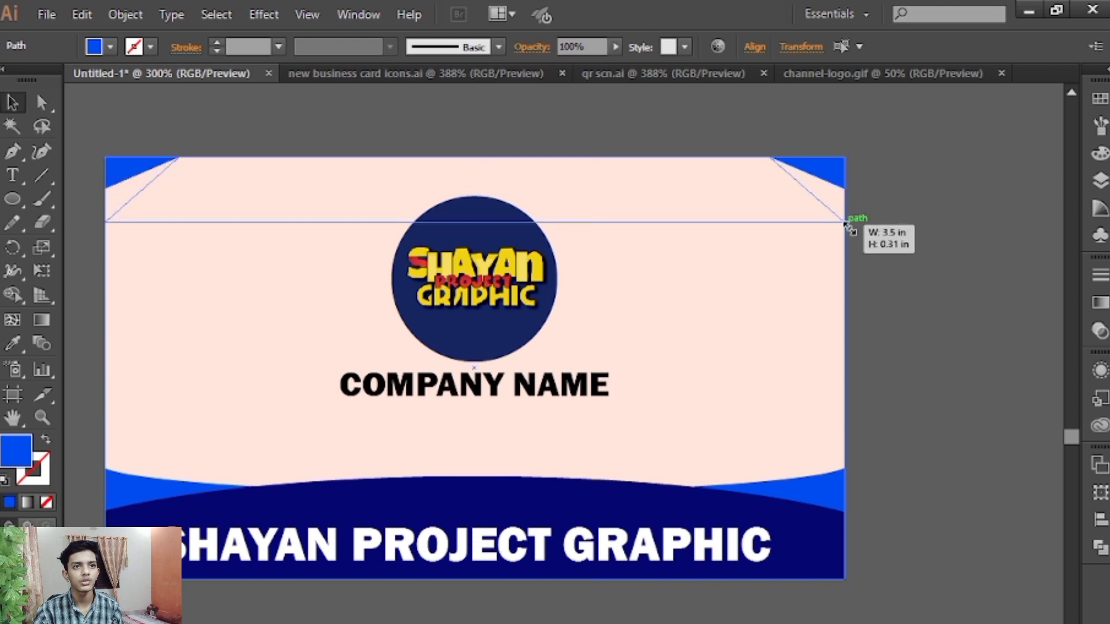
key("ctrl+shift+a")
Step: Copy the front's blue corner triangle onto the card back's top-right corner
left_click_drag(387, 292, 821, 278)
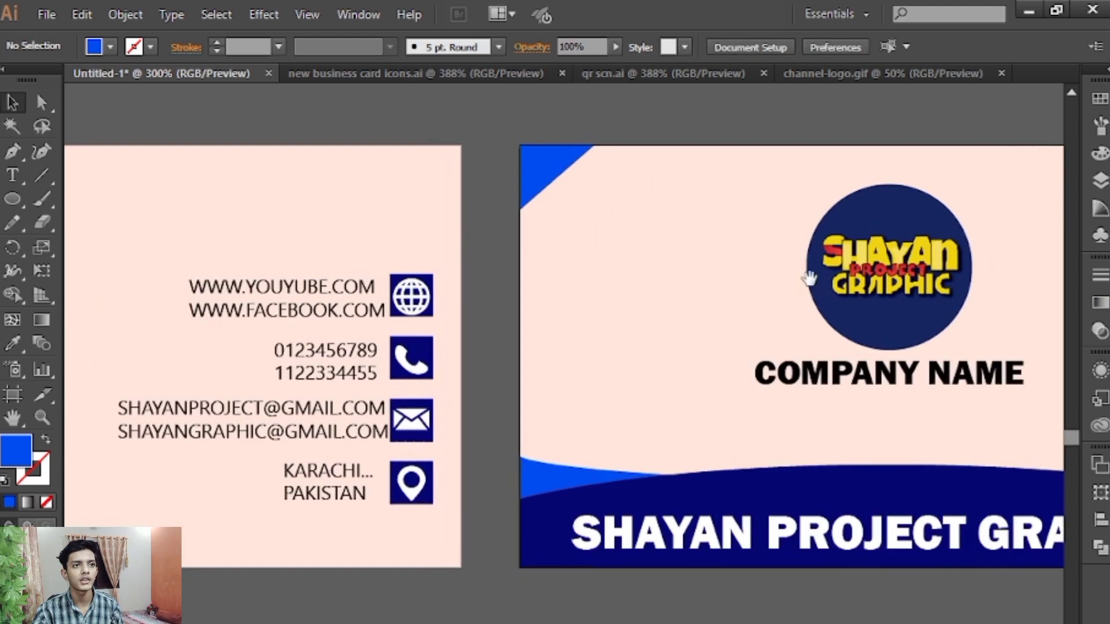
left_click_drag(692, 209, 905, 208)
left_click(811, 152)
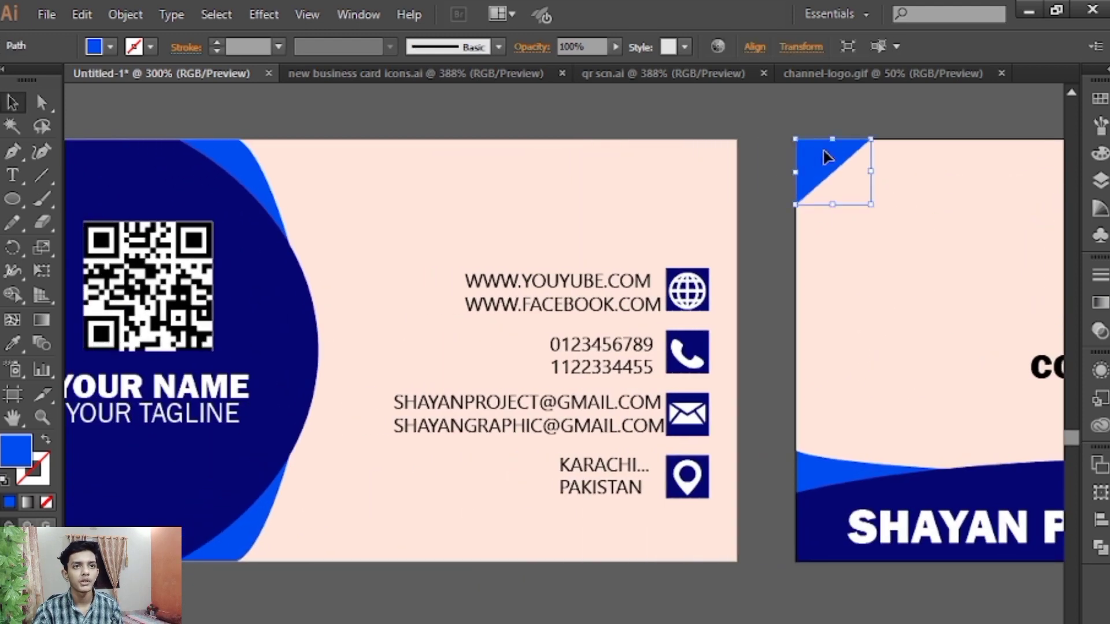
right_click(815, 152)
left_click_drag(722, 150, 29, 149)
mouse_move(834, 168)
left_mouse_down()
mouse_move(453, 153)
mouse_move(460, 161)
left_mouse_up()
mouse_move(463, 169)
left_mouse_down()
mouse_move(354, 236)
mouse_move(354, 212)
mouse_move(382, 206)
left_mouse_up()
left_click(465, 145)
Step: Deselect the triangle and zoom out to centre both cards in view
left_click(441, 148)
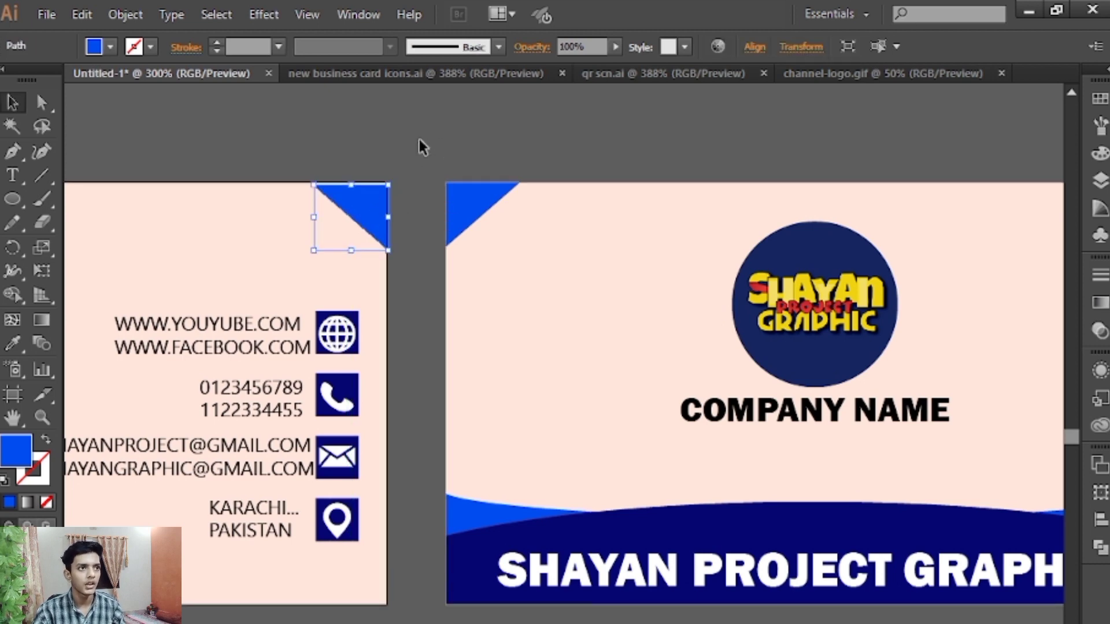
left_click(427, 179)
key("ctrl+minus")
key("ctrl+minus")
mouse_move(426, 179)
left_mouse_down()
mouse_move(518, 225)
mouse_move(532, 156)
left_mouse_up()
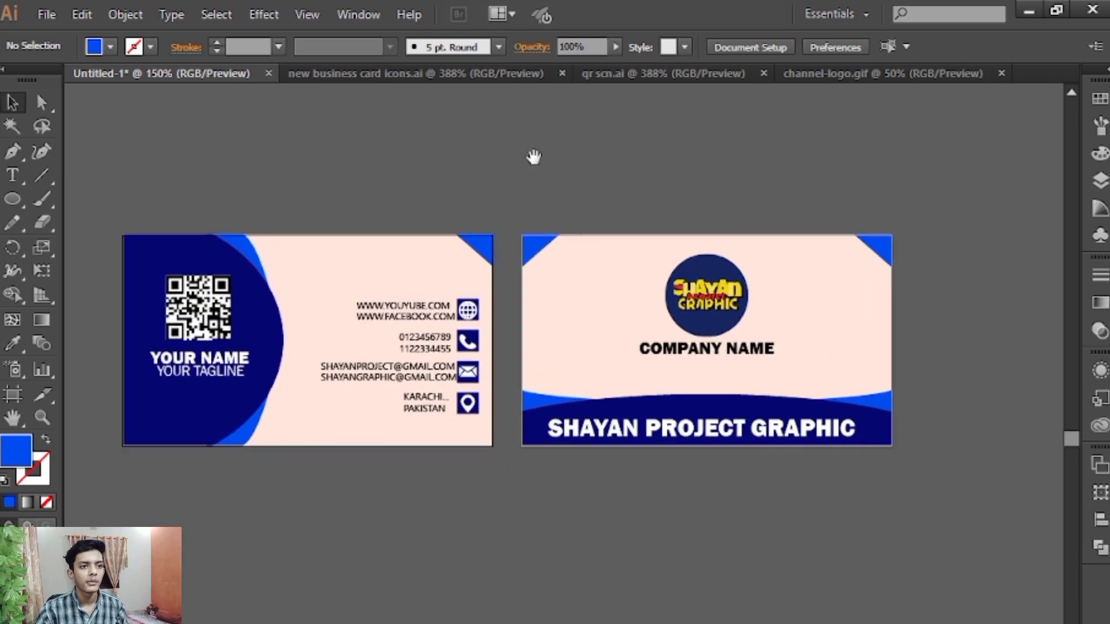
left_click_drag(602, 193, 627, 173)
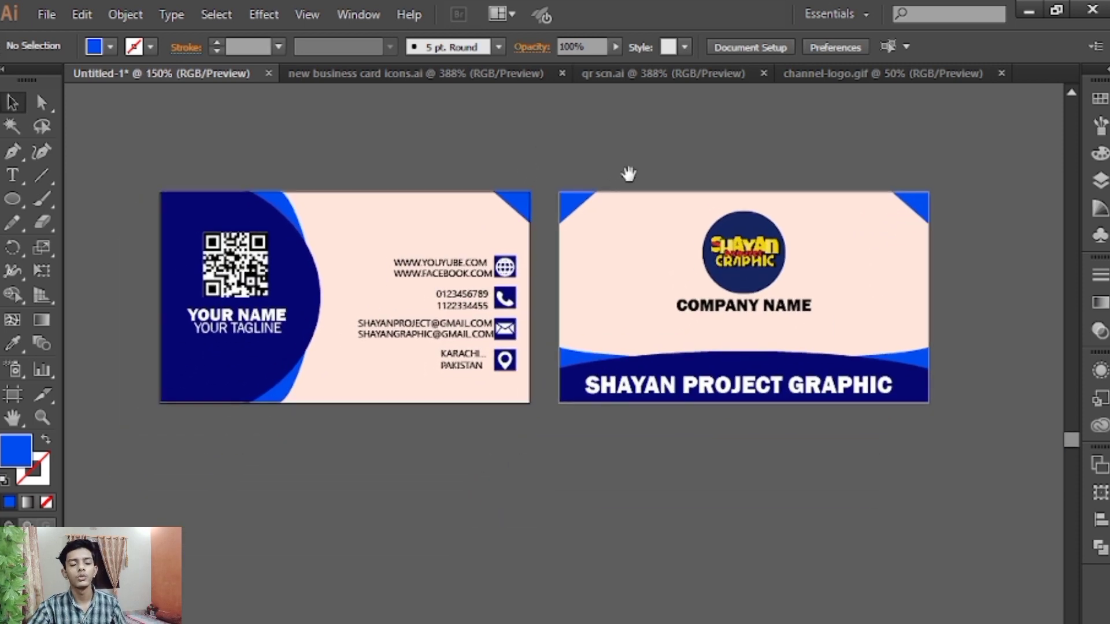